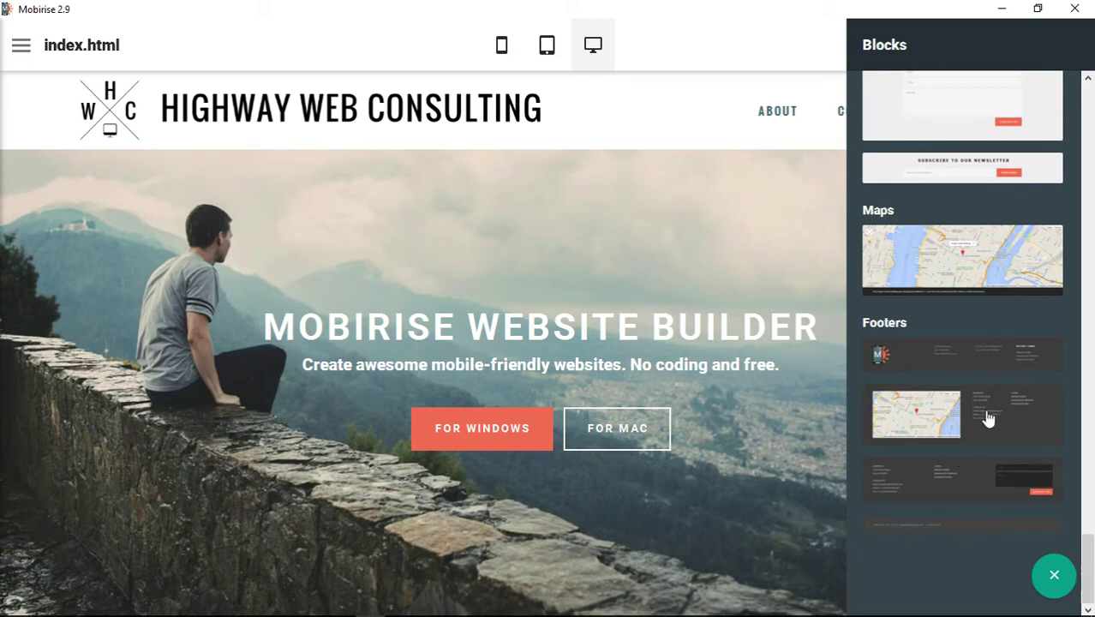
# Add the first Footers block with address, contacts and links, then close the block list.
pyautogui.click(971, 370)
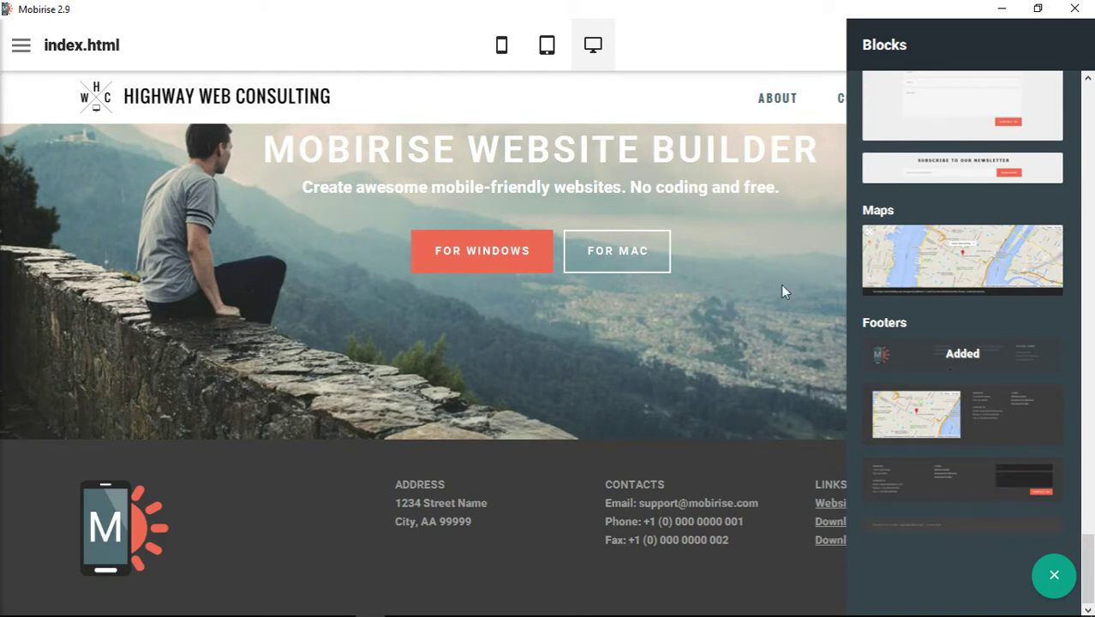
pyautogui.click(757, 47)
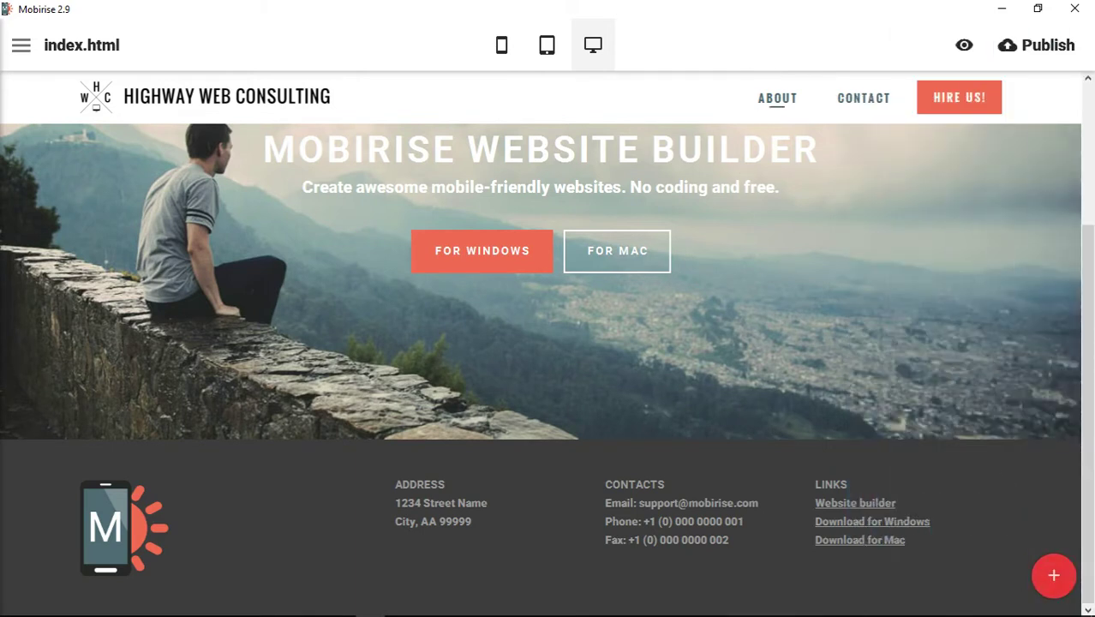
# Swap the footer's phone logo for the landscape picture from Desktop > images, then reopen its settings.
pyautogui.moveTo(974, 446)
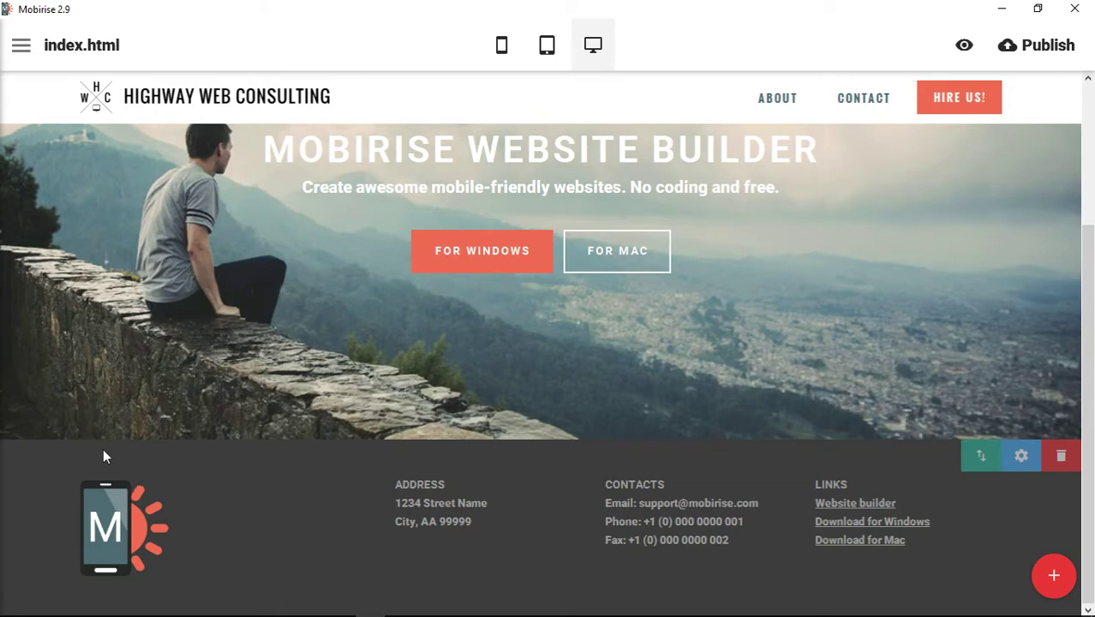
pyautogui.moveTo(276, 470)
pyautogui.click(124, 524)
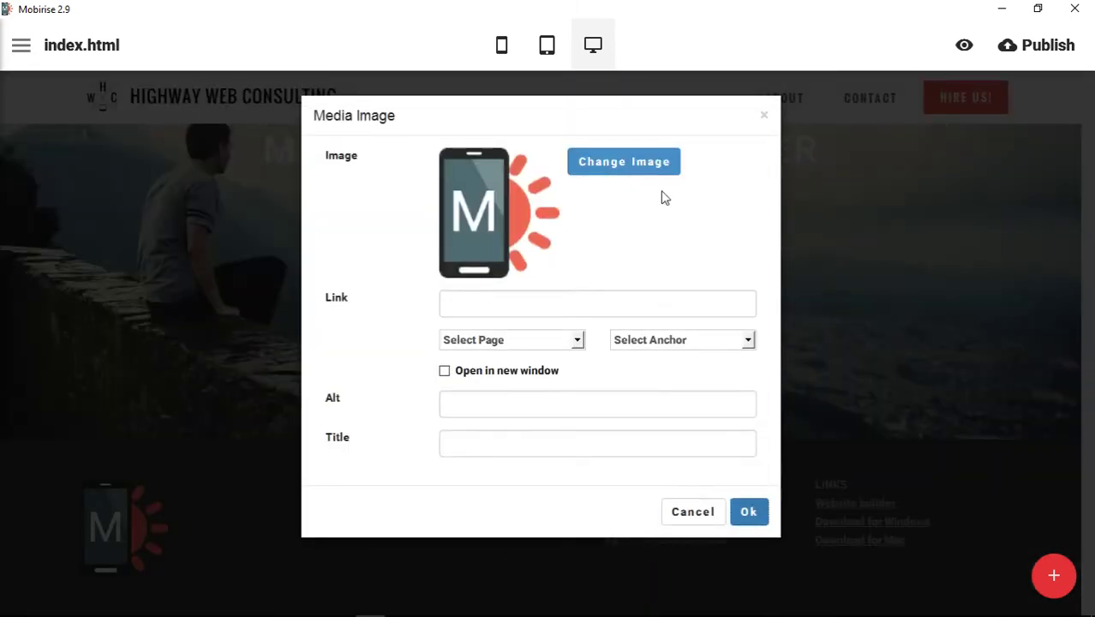
pyautogui.click(643, 169)
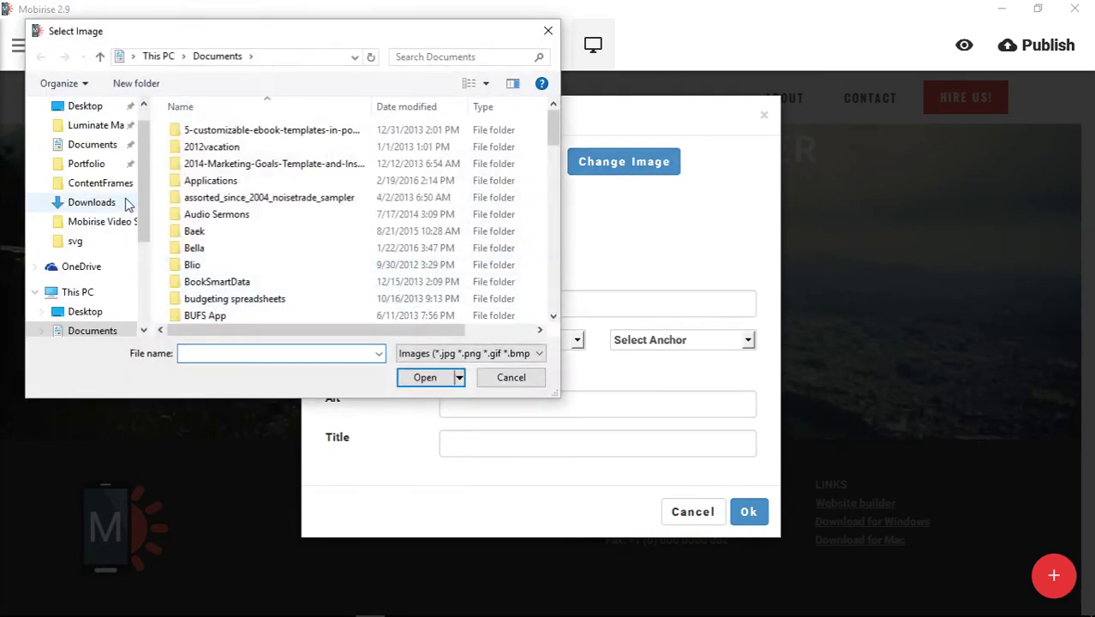
pyautogui.click(85, 105)
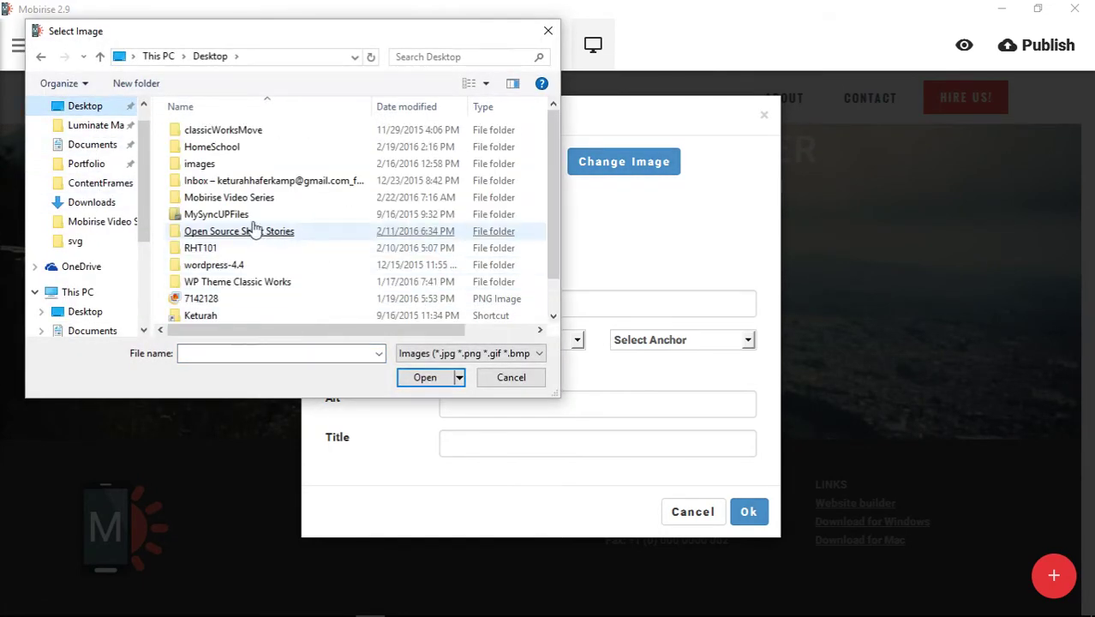
pyautogui.doubleClick(210, 168)
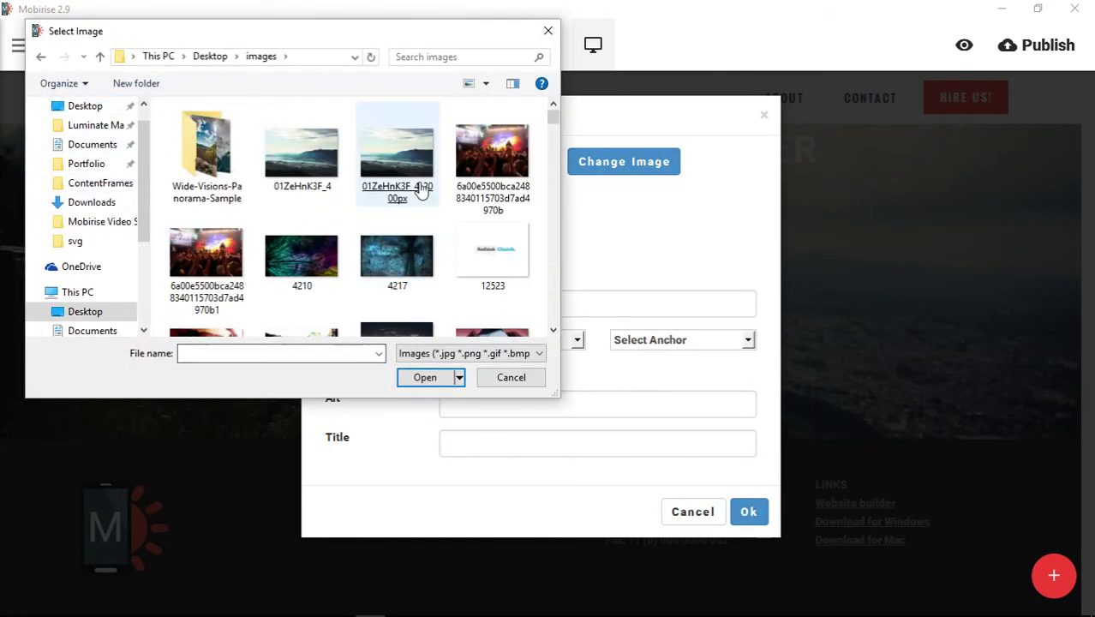
pyautogui.doubleClick(403, 171)
pyautogui.click(749, 463)
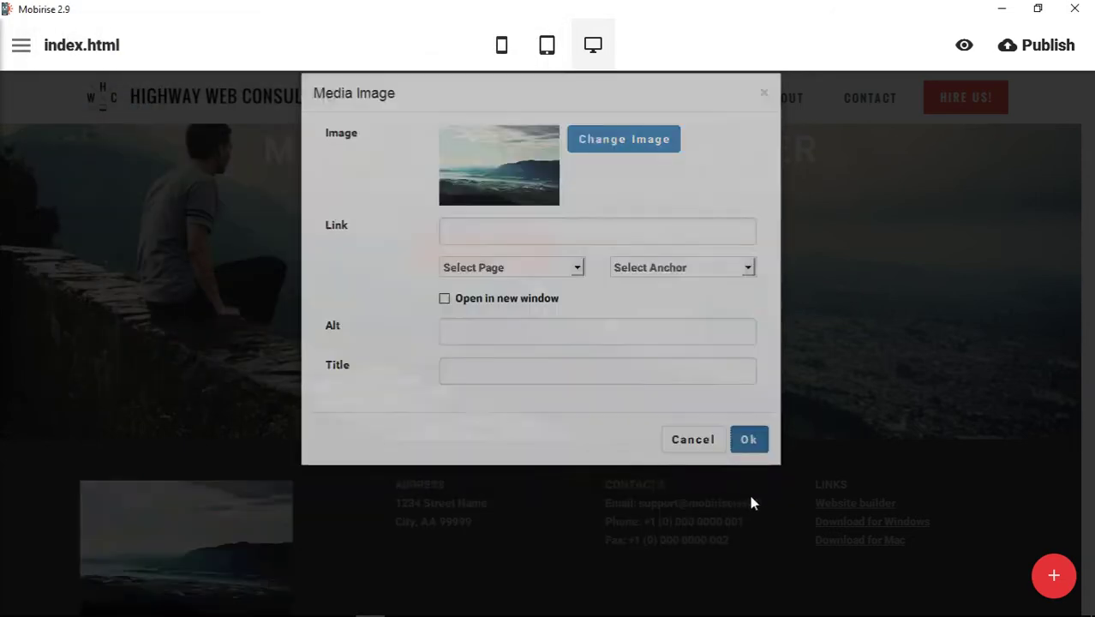
pyautogui.scroll(-1, 549, 476)
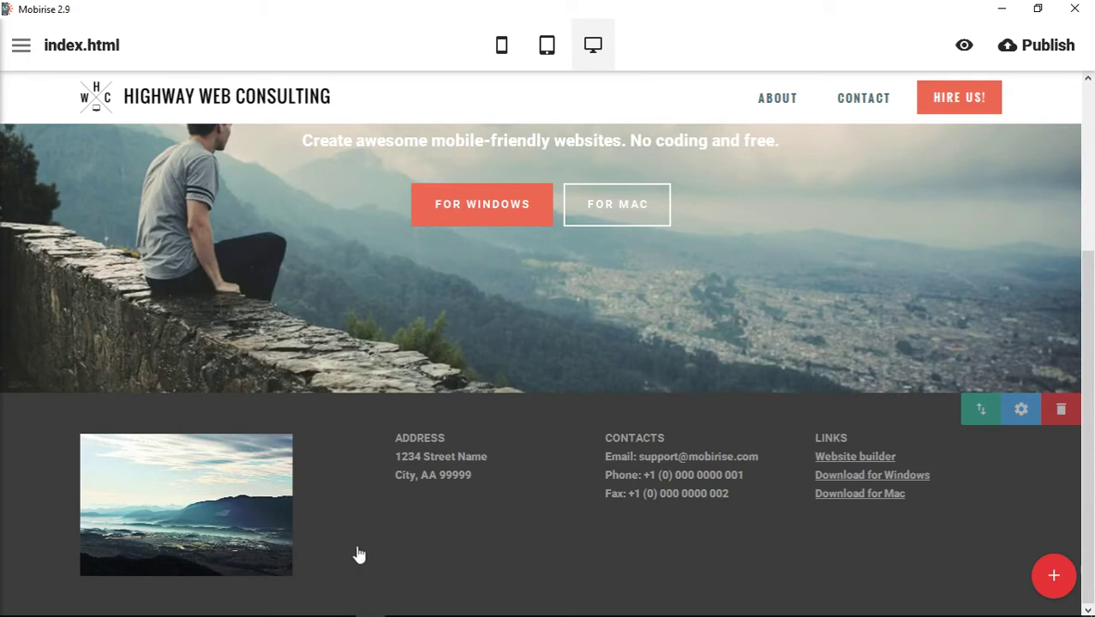
pyautogui.click(282, 533)
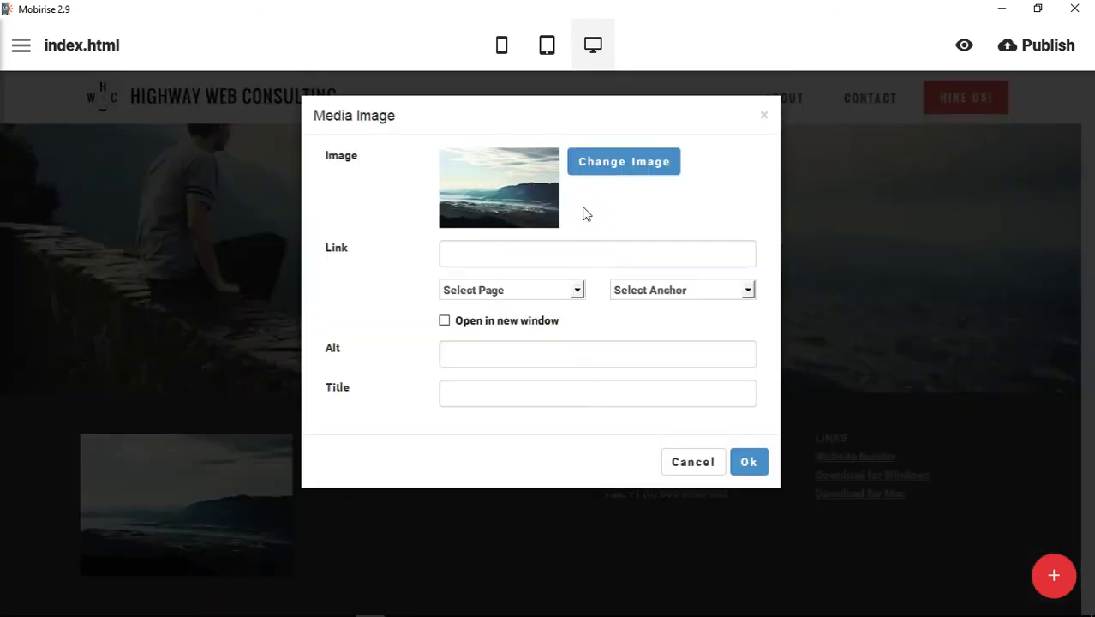
# Open and dismiss the footer image's file picker twice before bringing it up again.
pyautogui.click(638, 172)
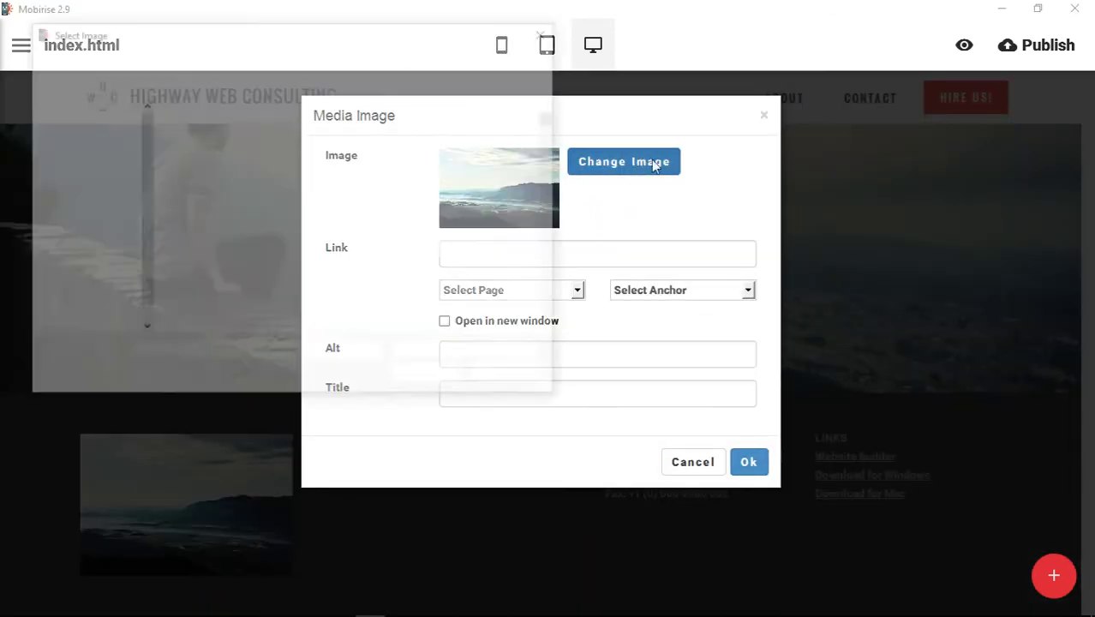
pyautogui.click(545, 36)
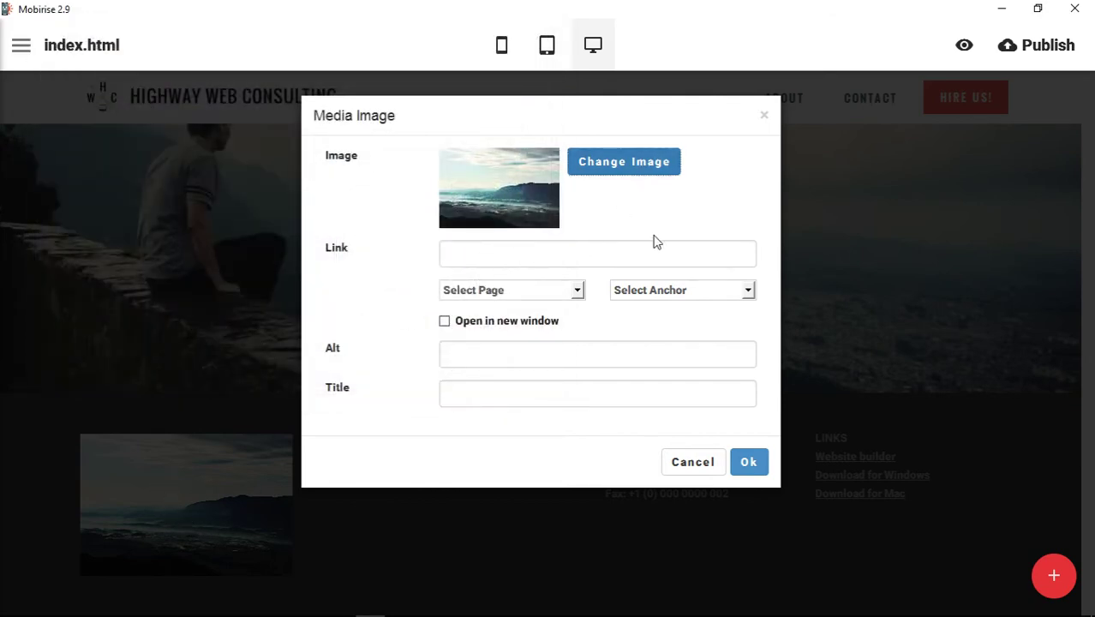
pyautogui.click(613, 173)
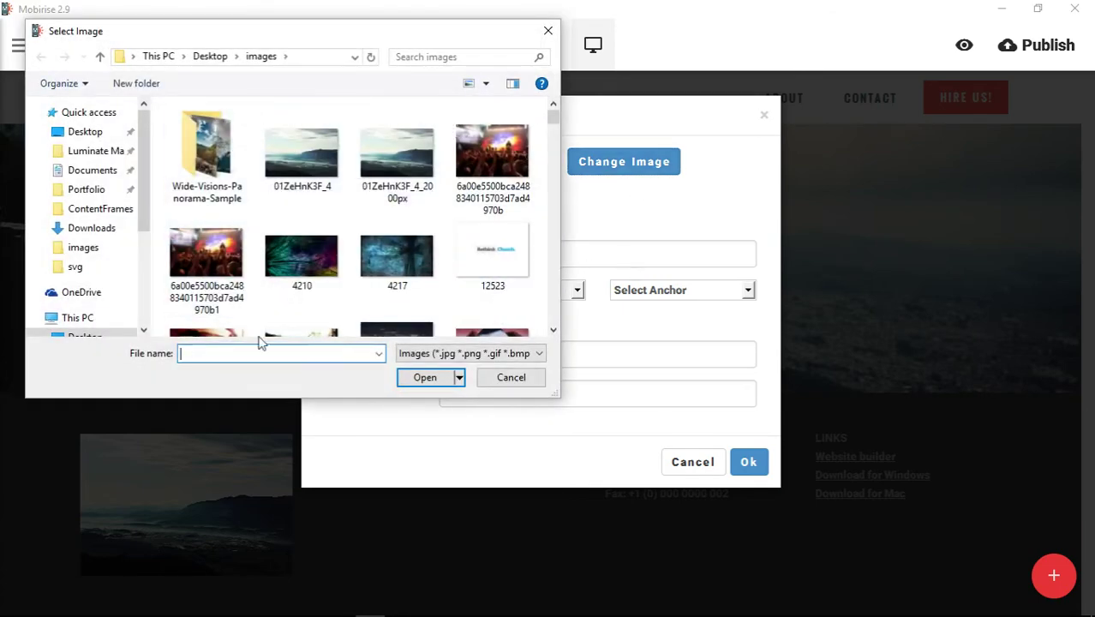
pyautogui.click(548, 32)
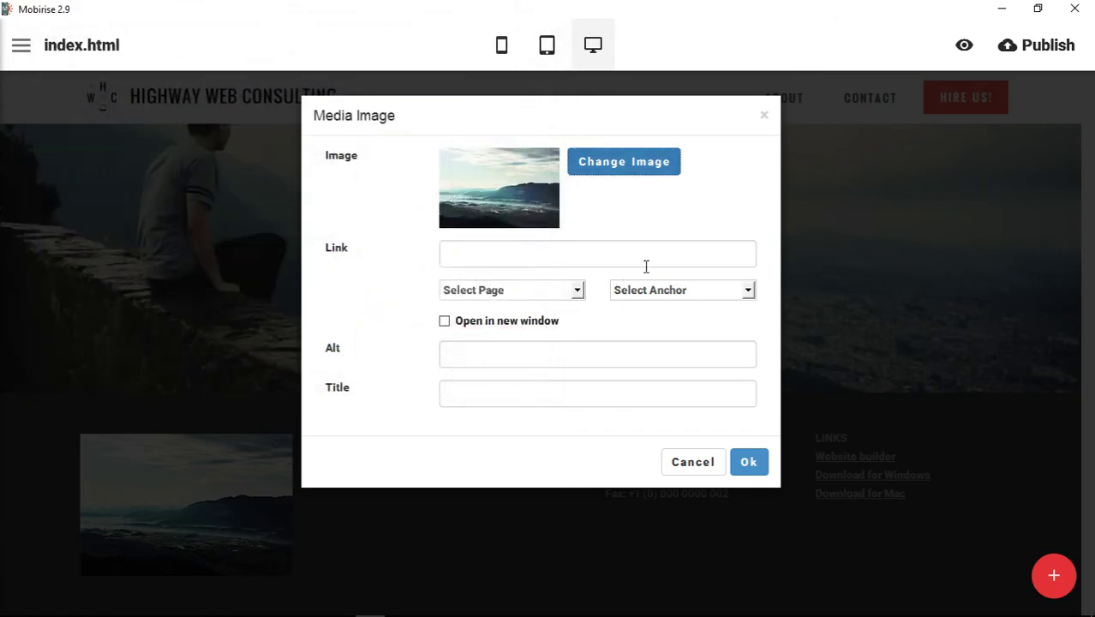
pyautogui.click(610, 165)
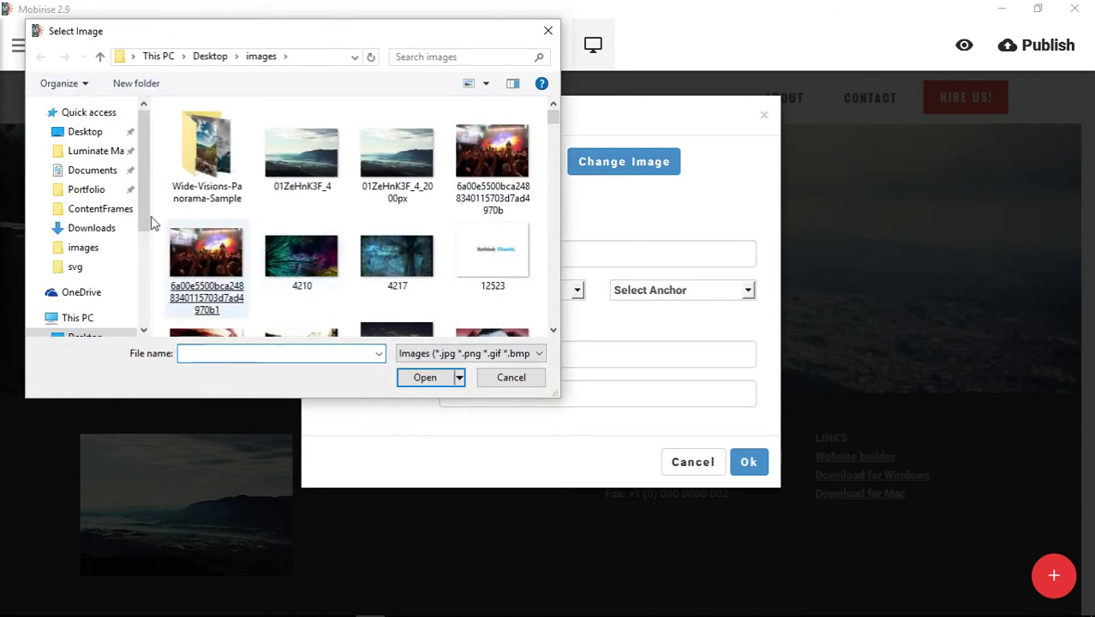
# Pick the 'modern' HWC logo from Portfolio > HighWay Web Consulting > Logo.
pyautogui.click(85, 132)
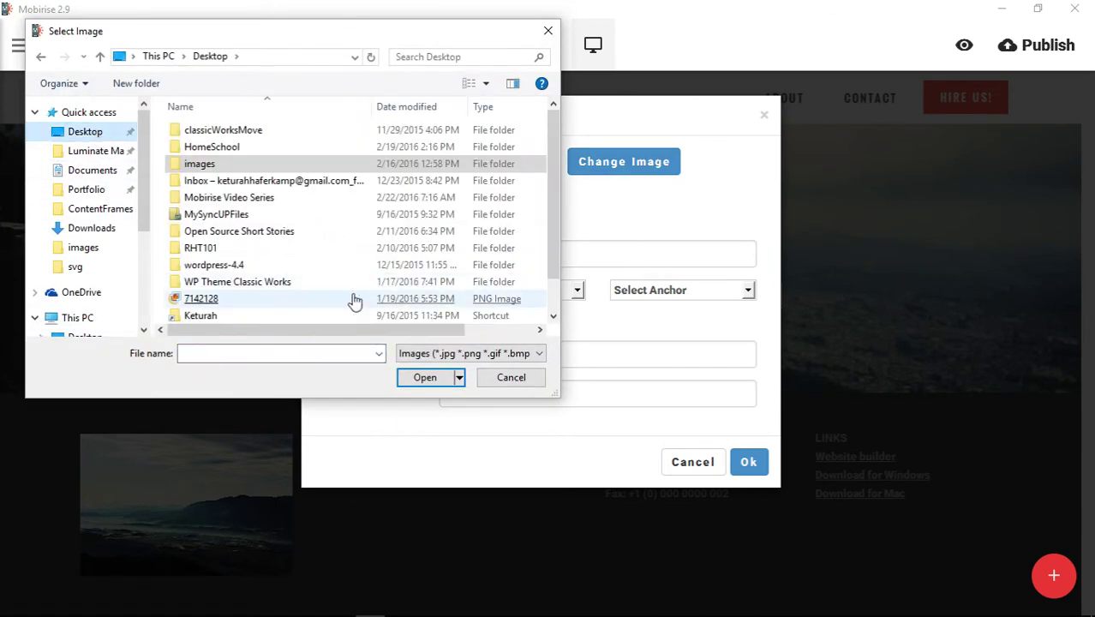
pyautogui.click(77, 189)
pyautogui.click(190, 56)
pyautogui.click(257, 247)
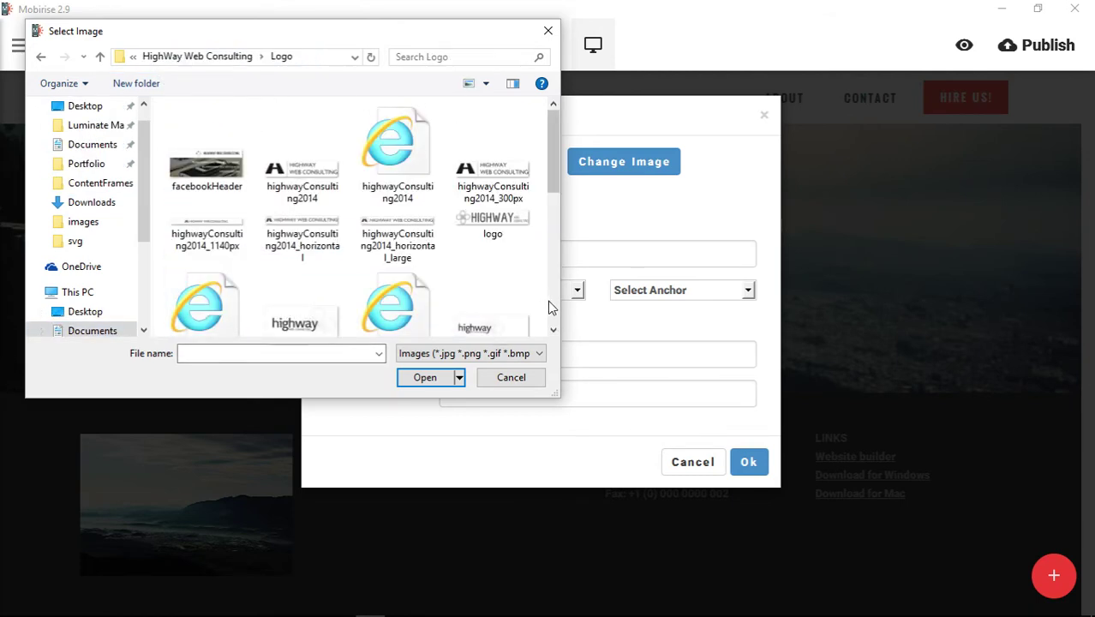
pyautogui.scroll(-5, 553, 309)
pyautogui.scroll(-4, 554, 317)
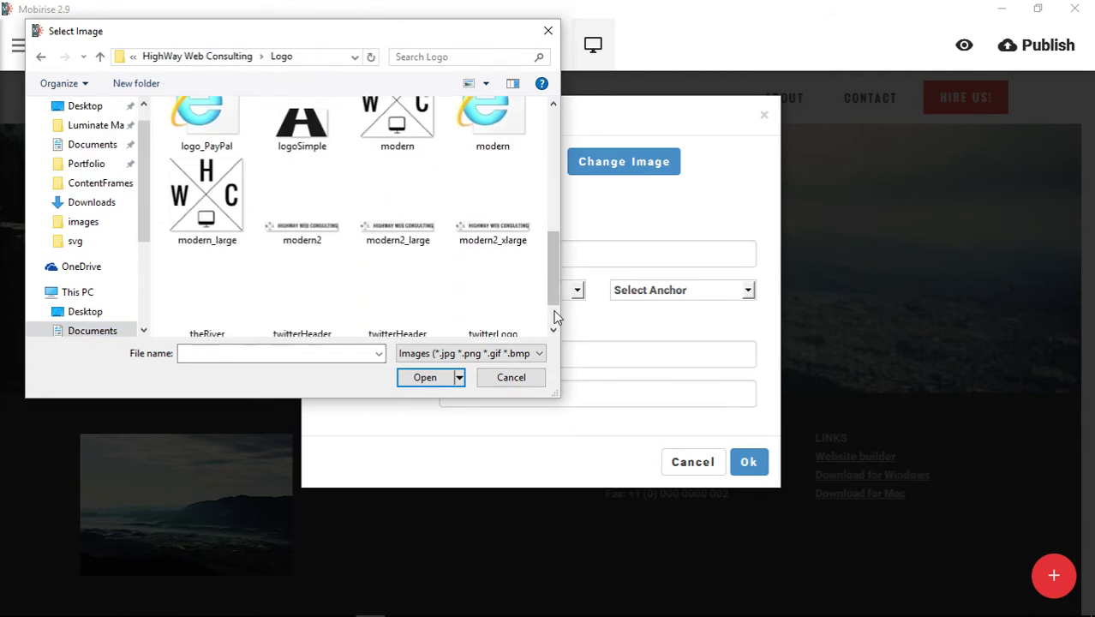
pyautogui.moveTo(557, 294); pyautogui.dragTo(559, 243)
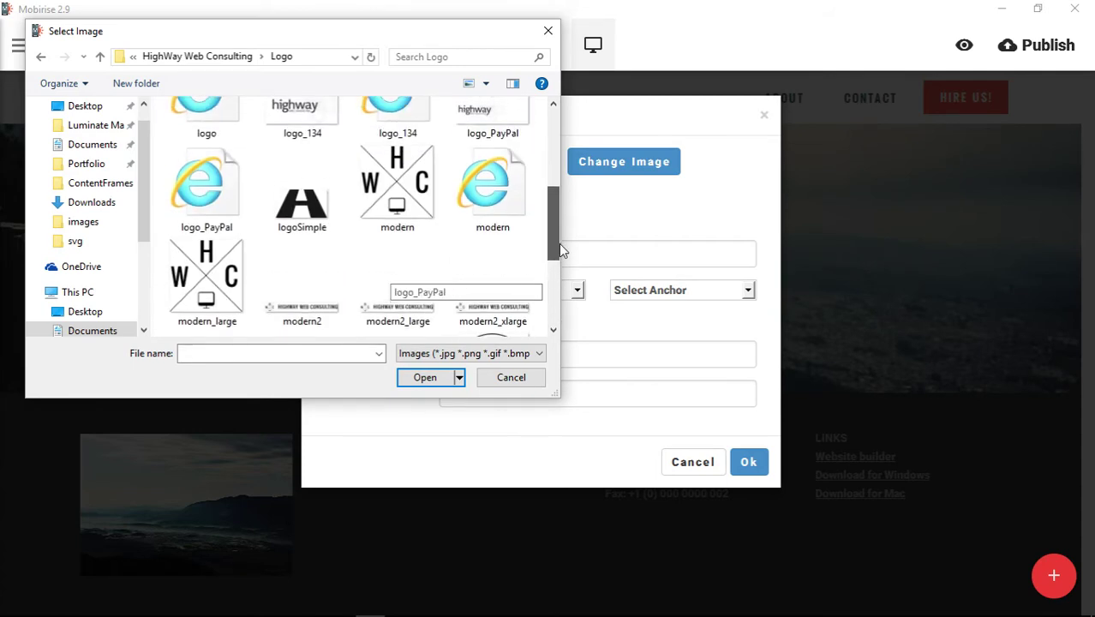
pyautogui.click(397, 206)
pyautogui.doubleClick(396, 206)
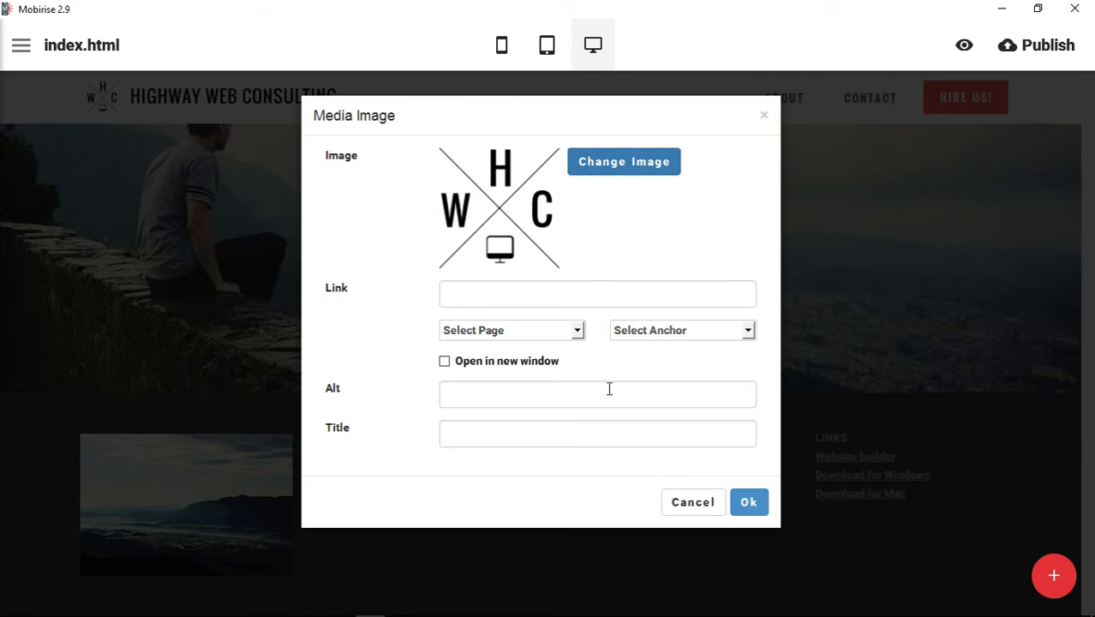
# Link the footer logo to the #top anchor, leave Alt and Title empty, and apply it.
pyautogui.click(536, 299)
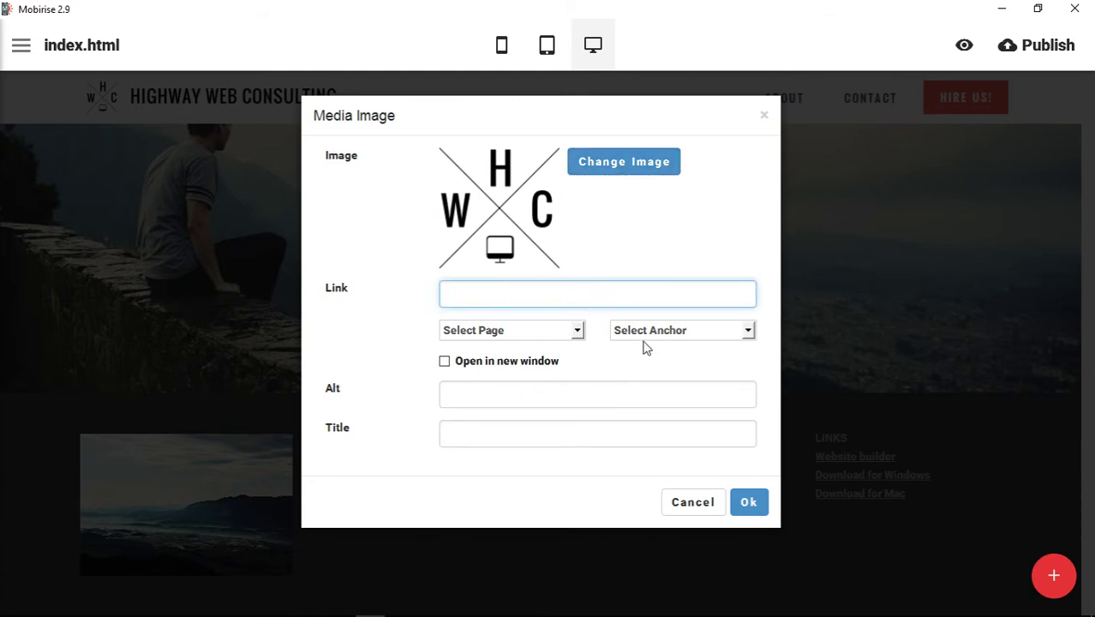
pyautogui.click(577, 334)
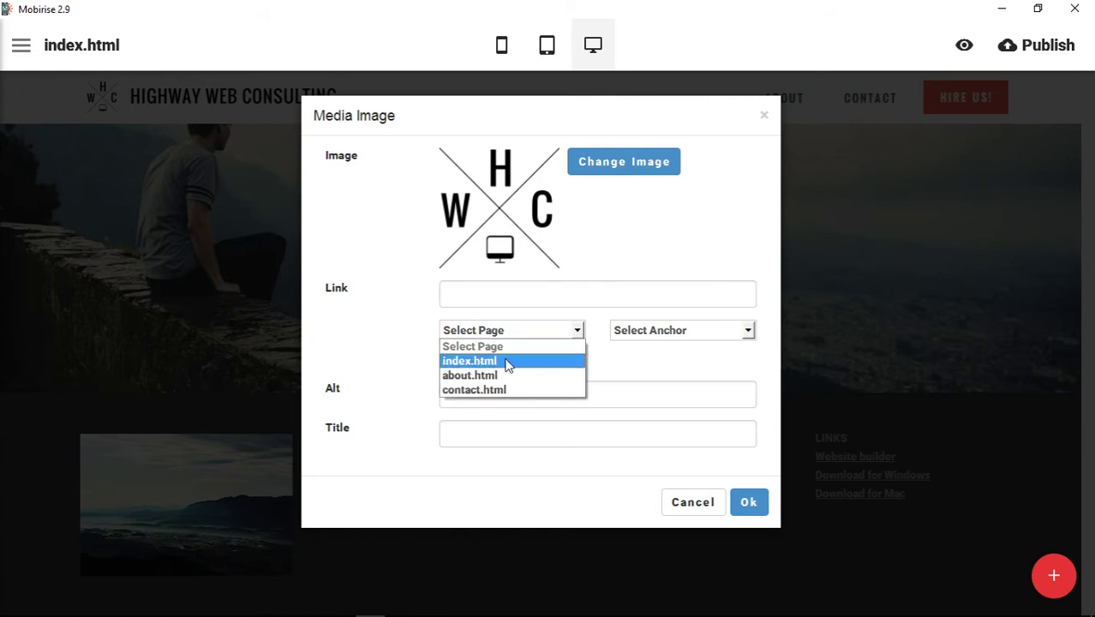
pyautogui.click(682, 333)
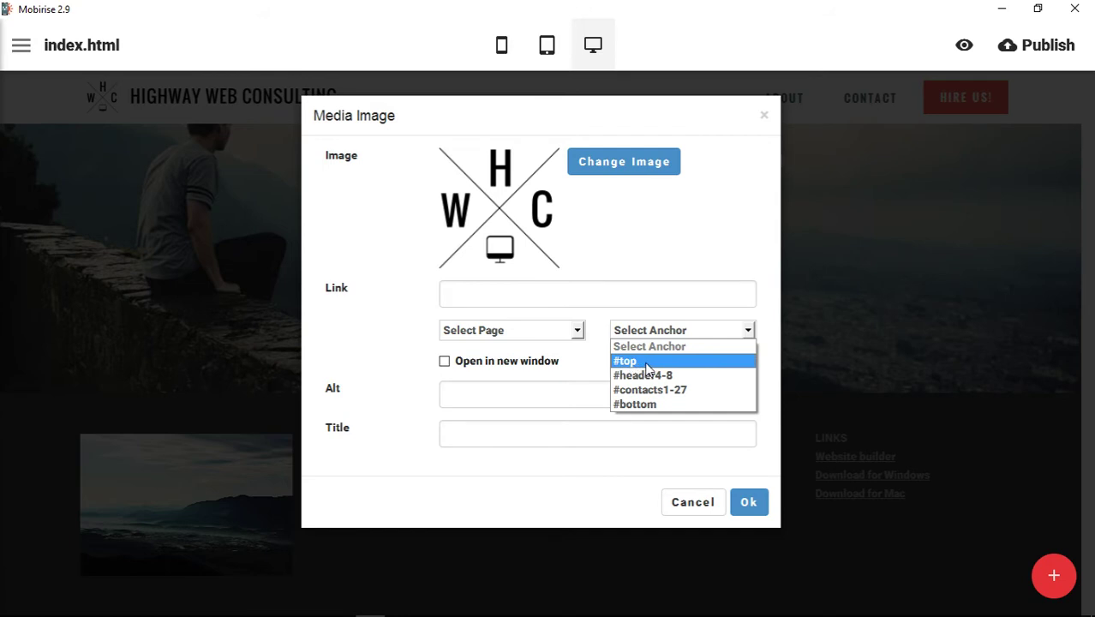
pyautogui.click(648, 364)
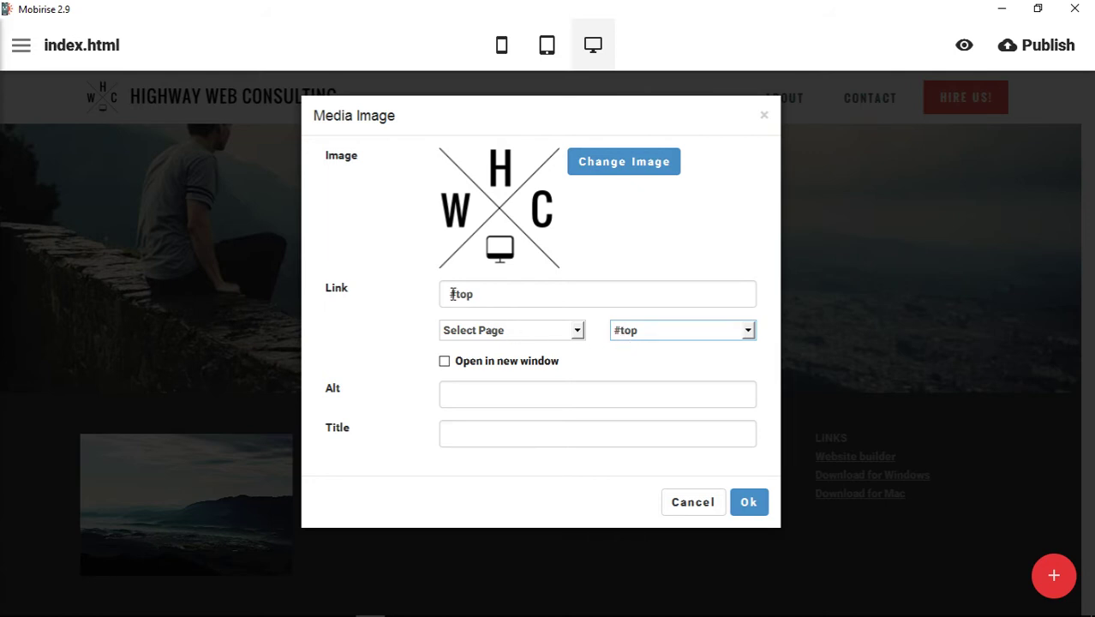
pyautogui.moveTo(453, 294); pyautogui.dragTo(495, 295)
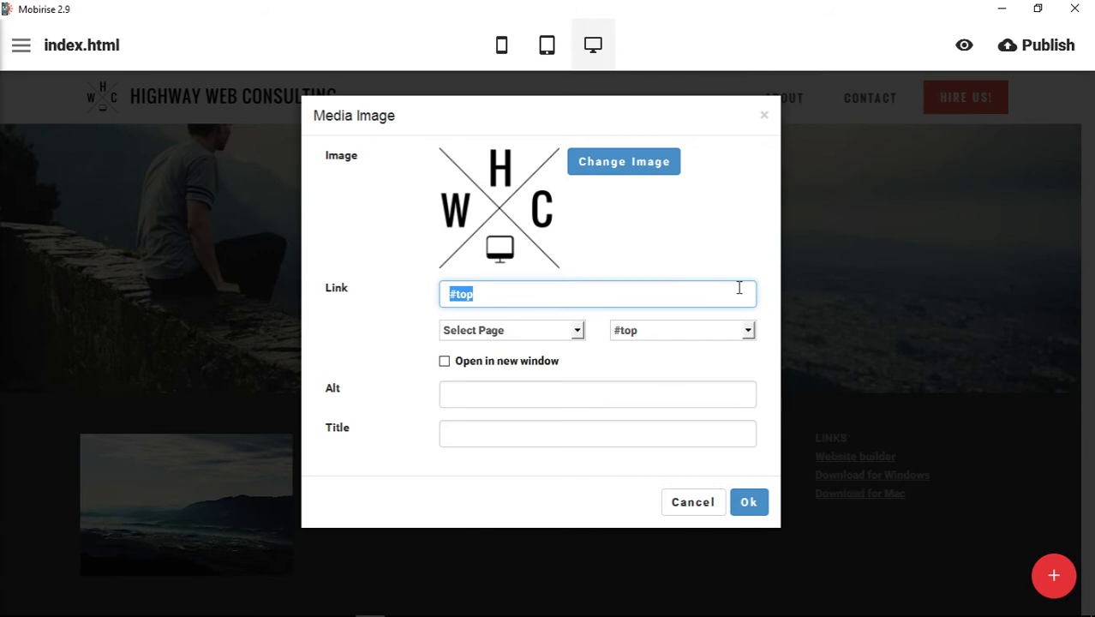
pyautogui.click(549, 397)
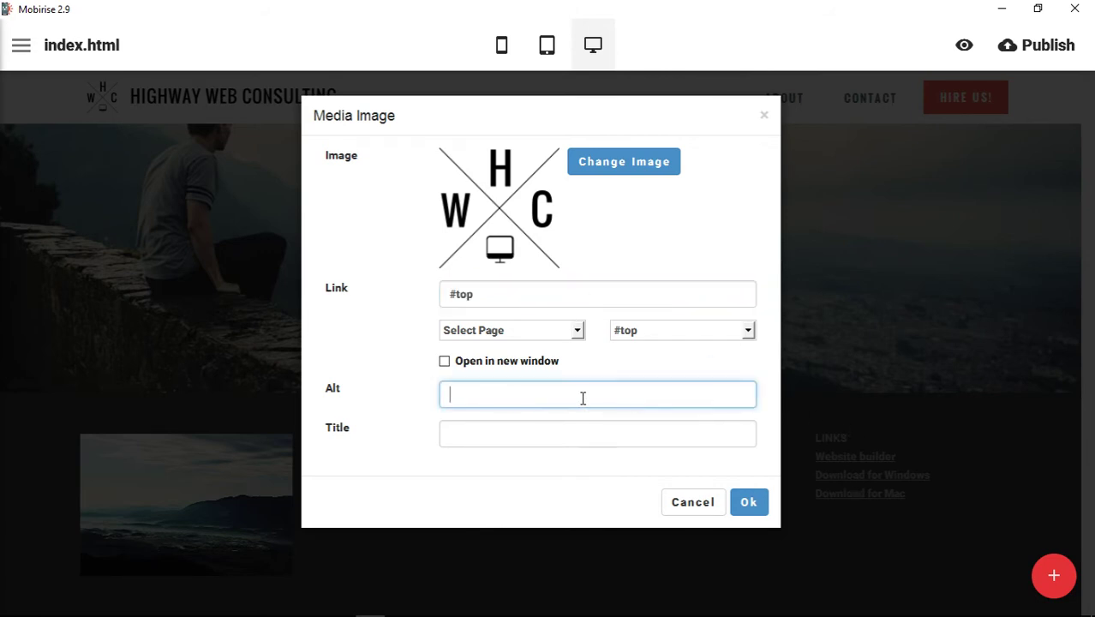
pyautogui.click(495, 436)
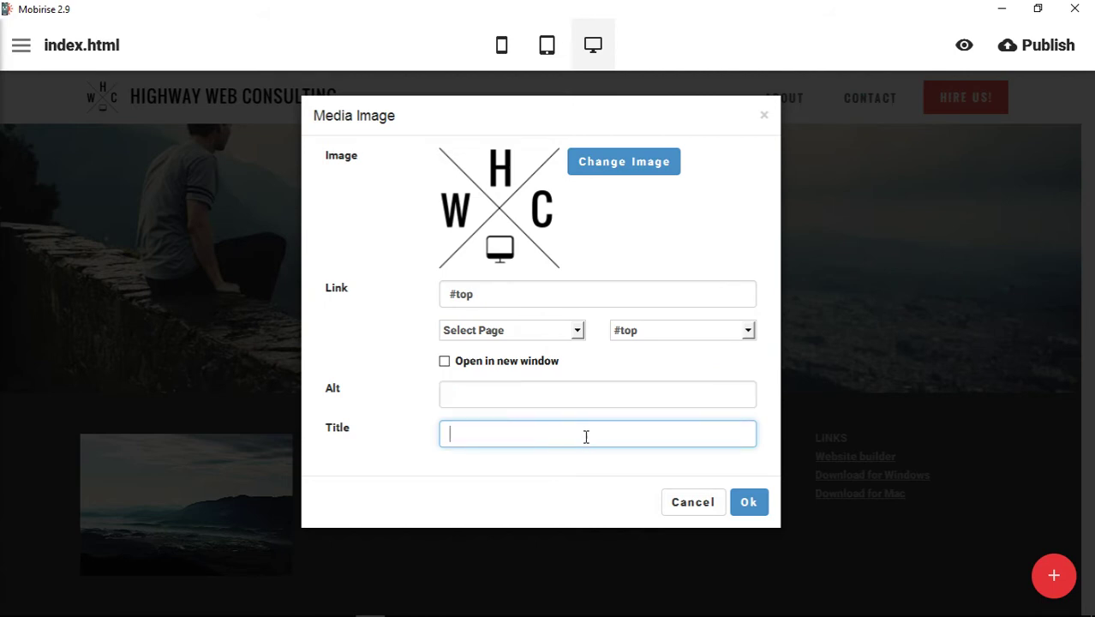
pyautogui.click(752, 504)
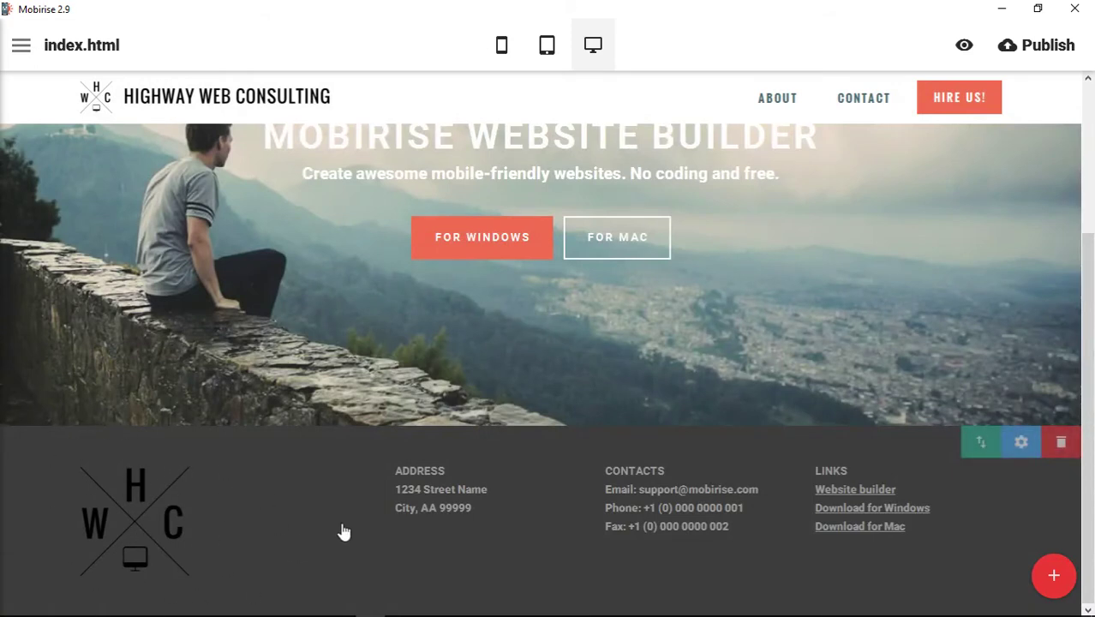
# Give the footer block a white background.
pyautogui.click(1031, 454)
pyautogui.click(989, 539)
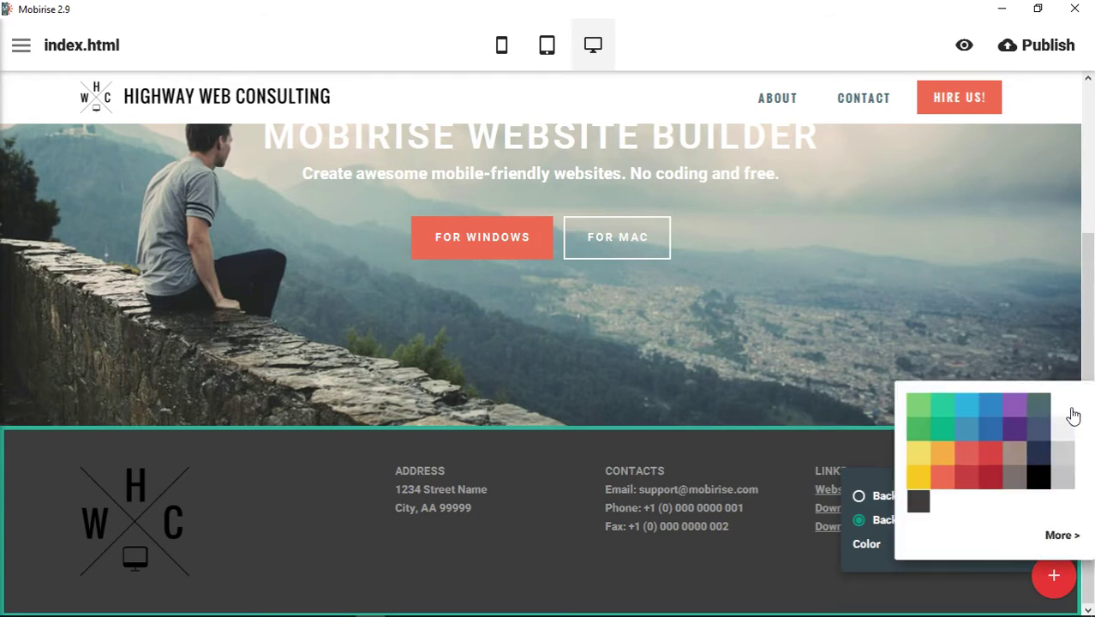
pyautogui.click(1062, 437)
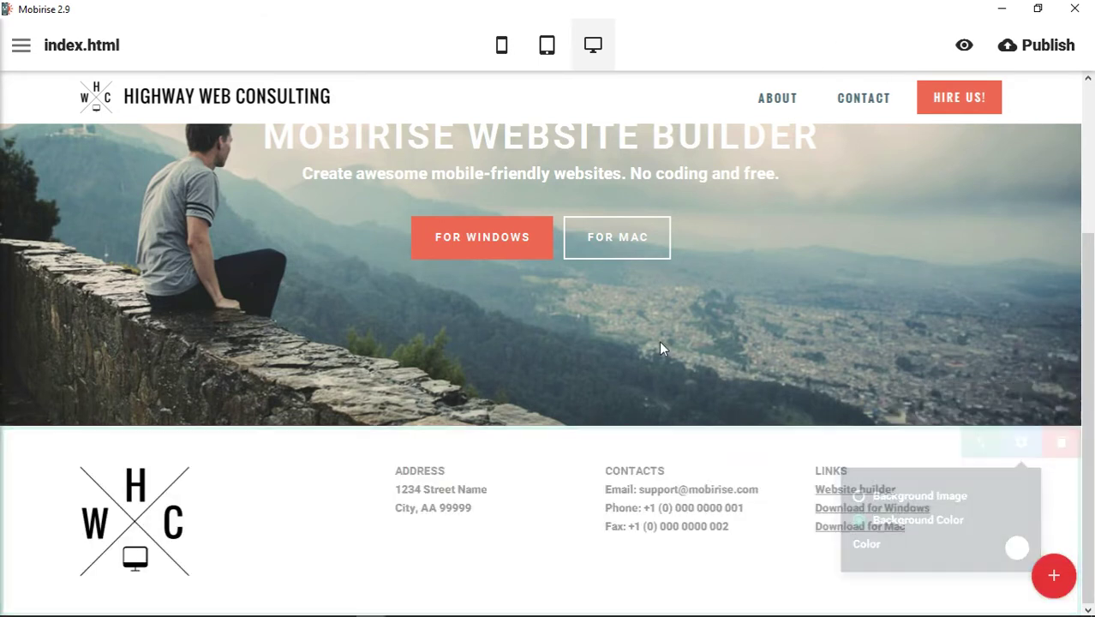
# Replace the footer's sample street address with 'Some Link Here' and select that text.
pyautogui.click(421, 491)
pyautogui.moveTo(400, 489); pyautogui.dragTo(495, 490)
pyautogui.click(442, 506)
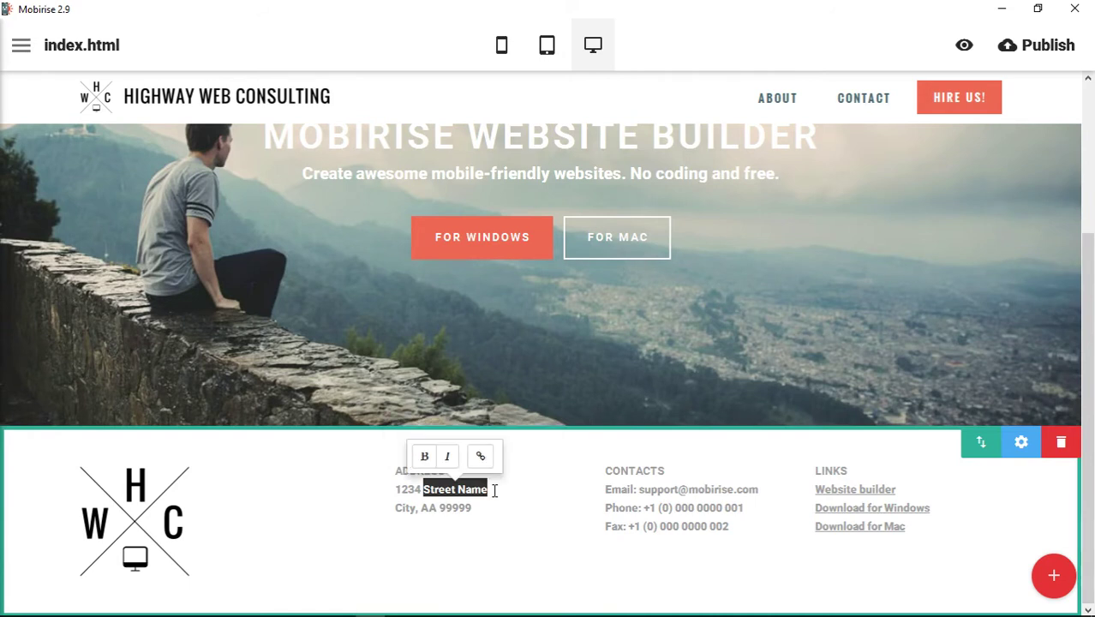
pyautogui.write('Some Text')
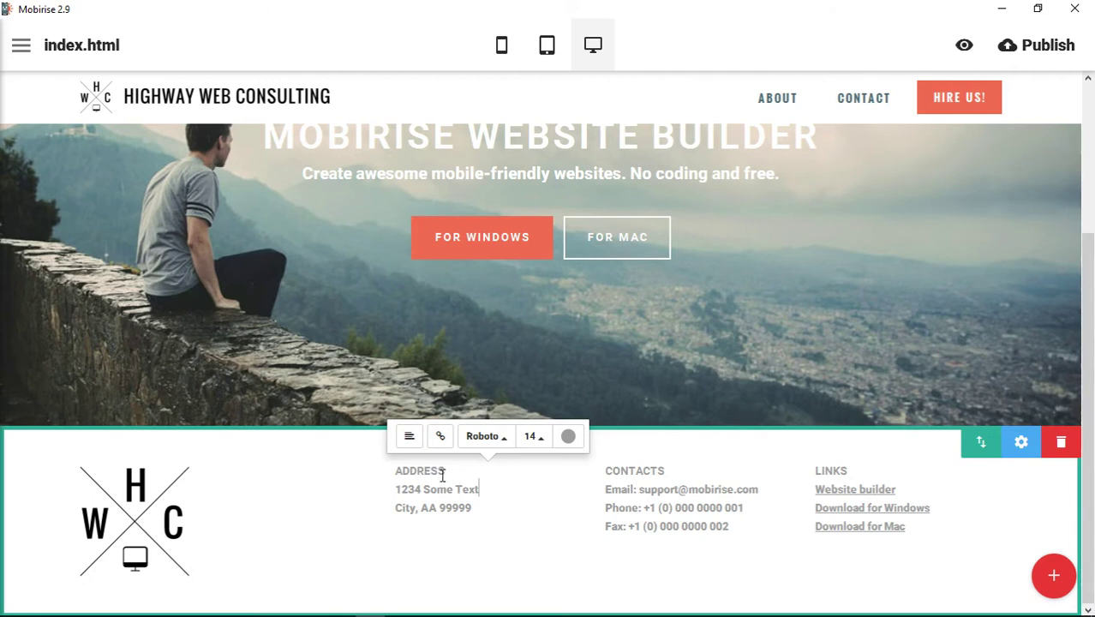
pyautogui.moveTo(397, 490); pyautogui.dragTo(485, 517)
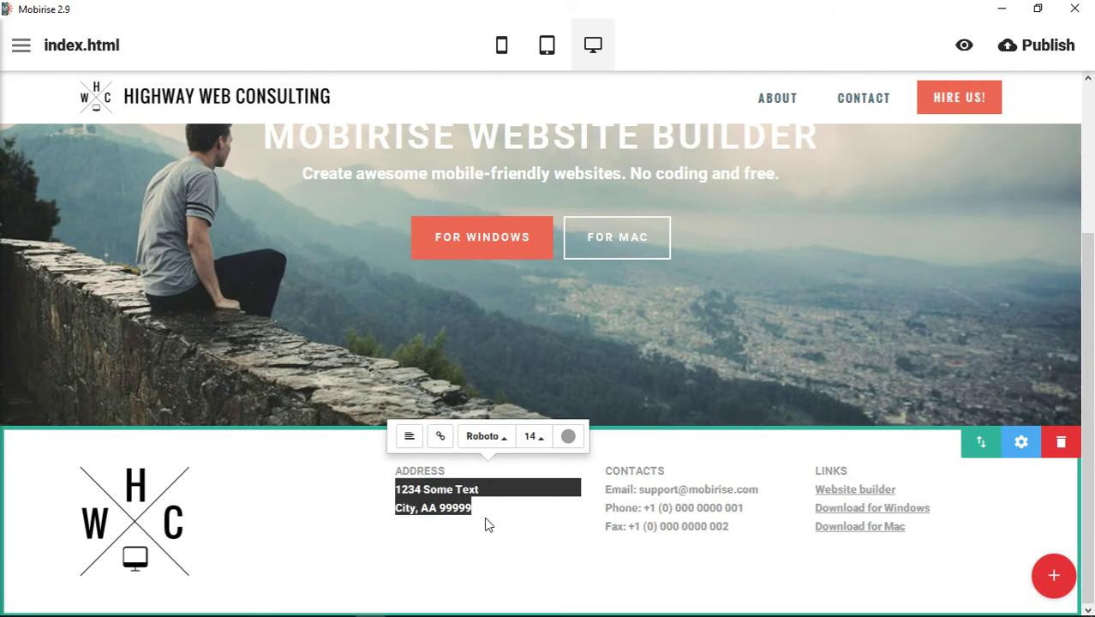
pyautogui.write('Some Link Here')
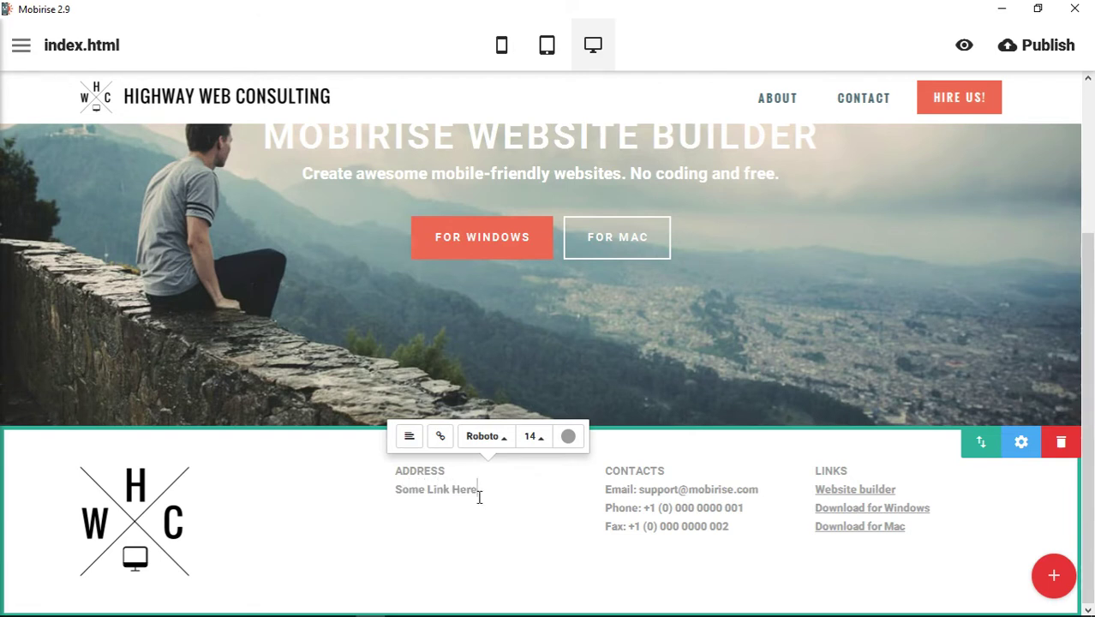
pyautogui.moveTo(484, 491); pyautogui.dragTo(393, 490)
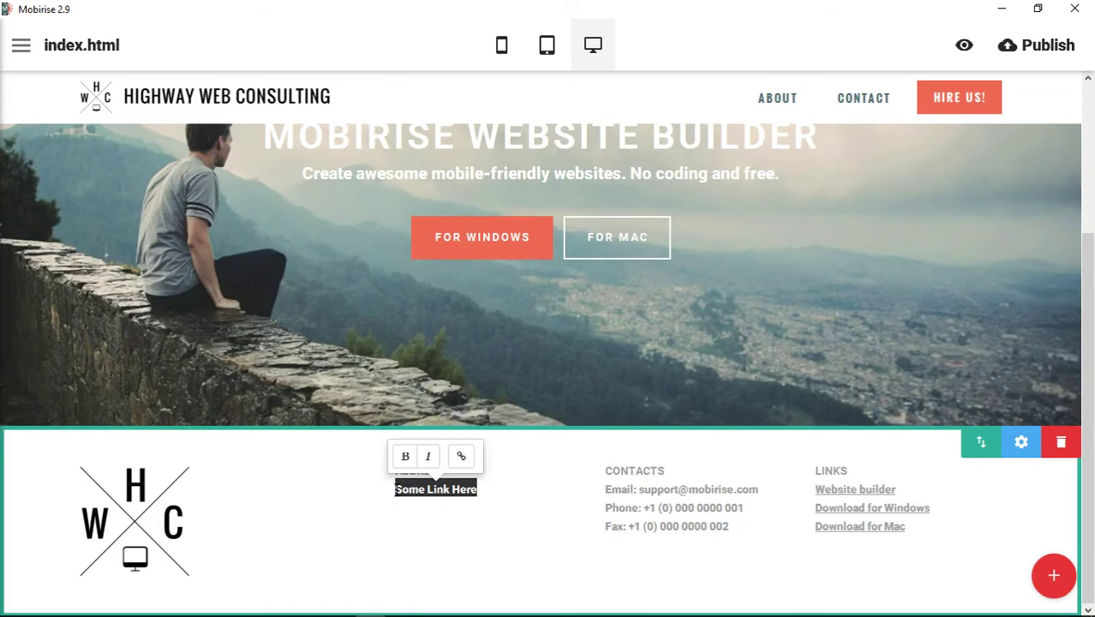
pyautogui.click(461, 460)
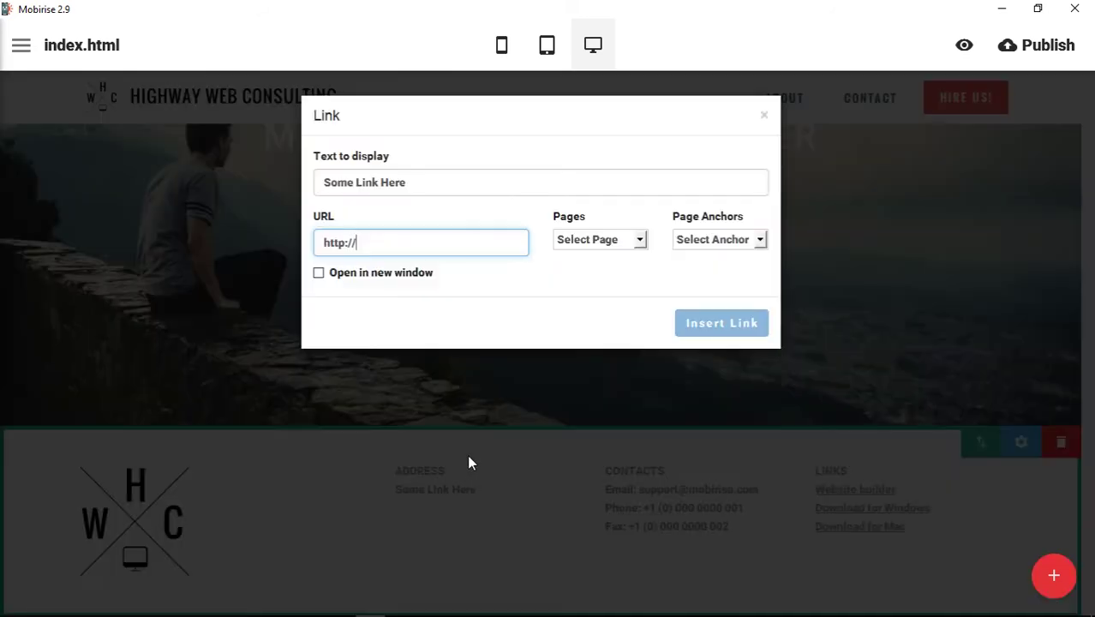
pyautogui.write('highwayweb')
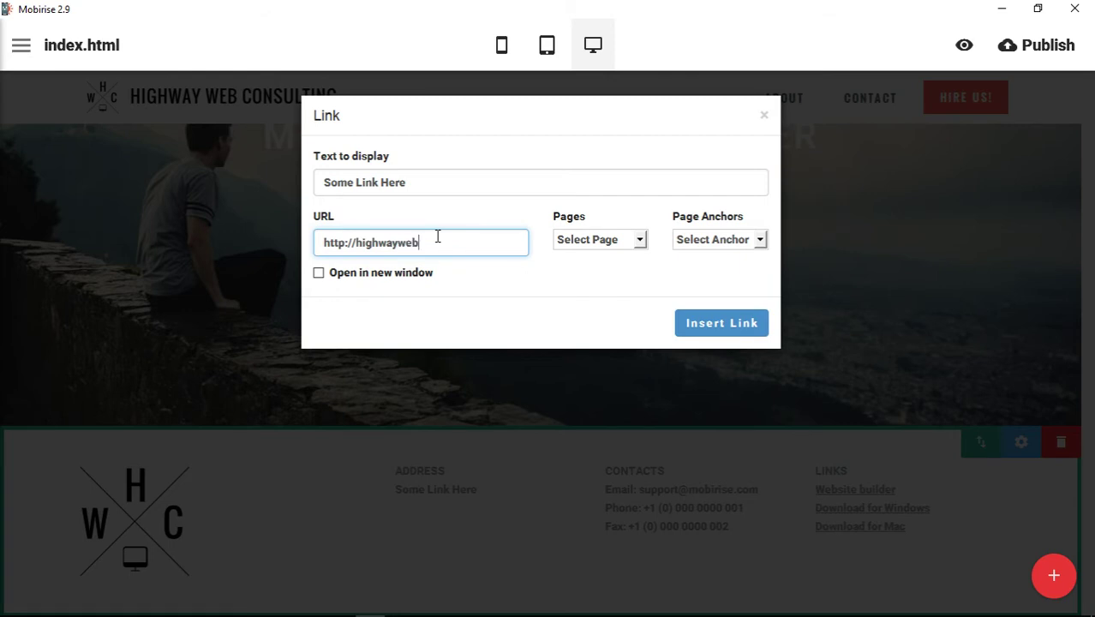
pyautogui.write('consulting.com')
pyautogui.click(318, 272)
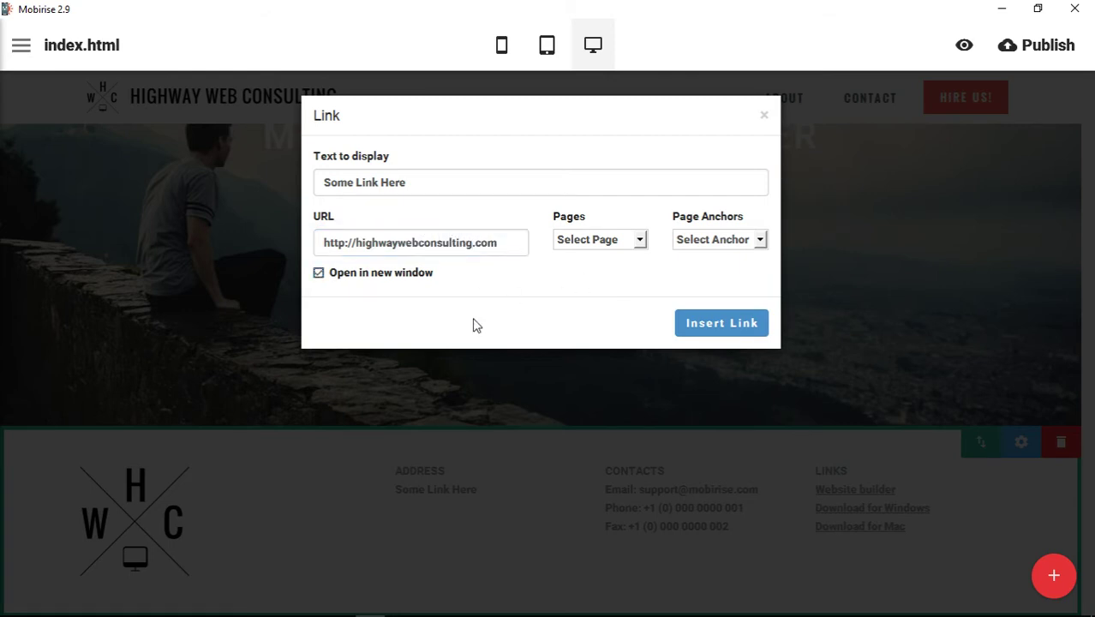
pyautogui.click(628, 243)
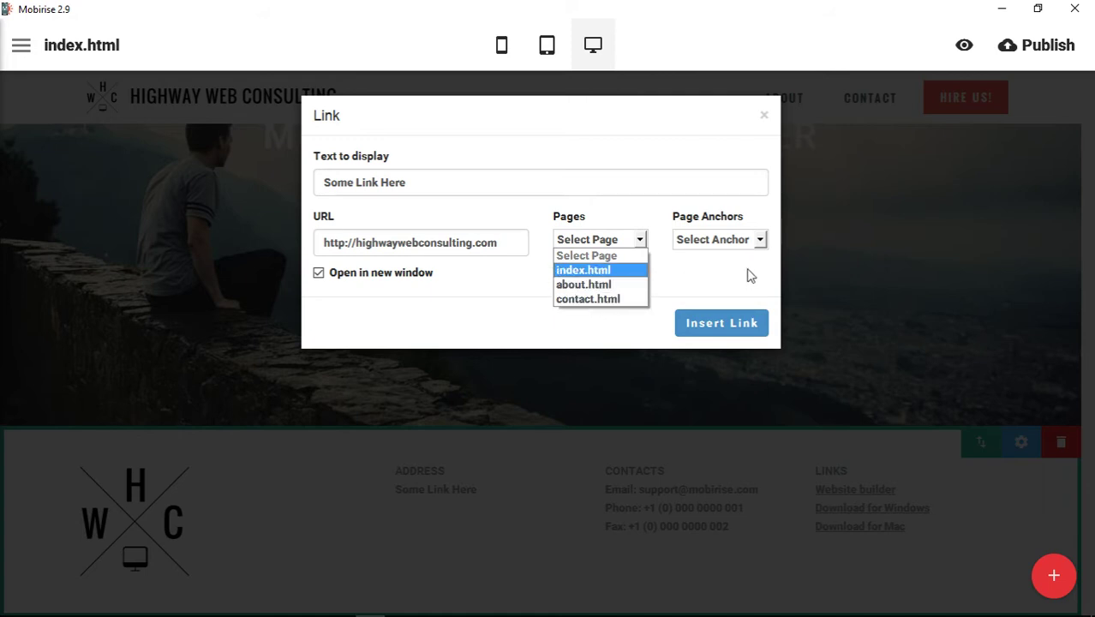
pyautogui.click(745, 243)
pyautogui.click(745, 243)
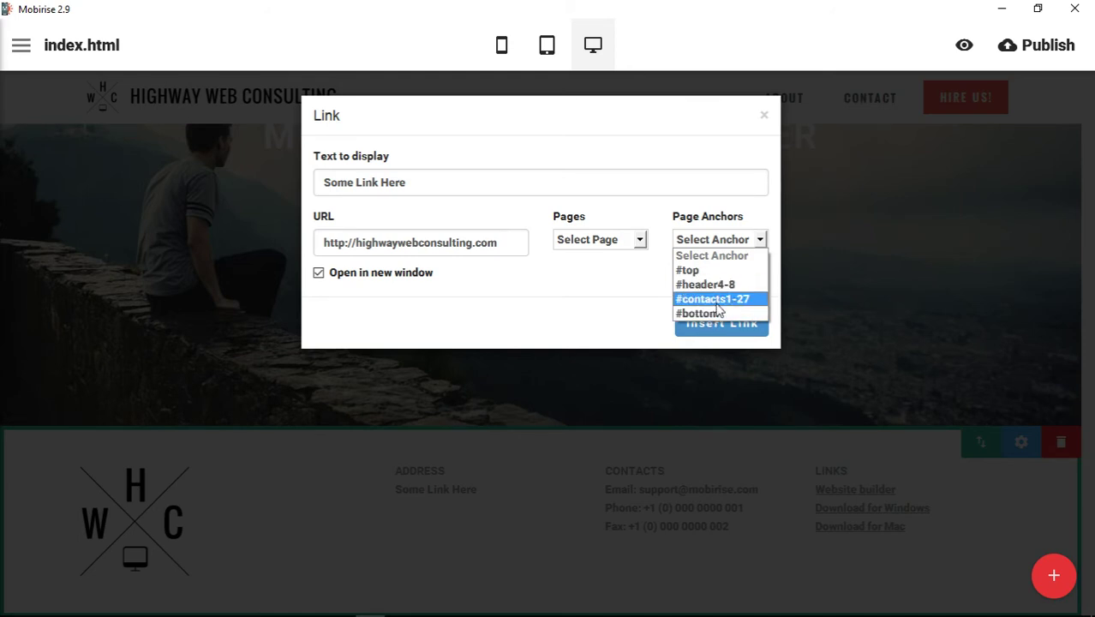
pyautogui.click(598, 299)
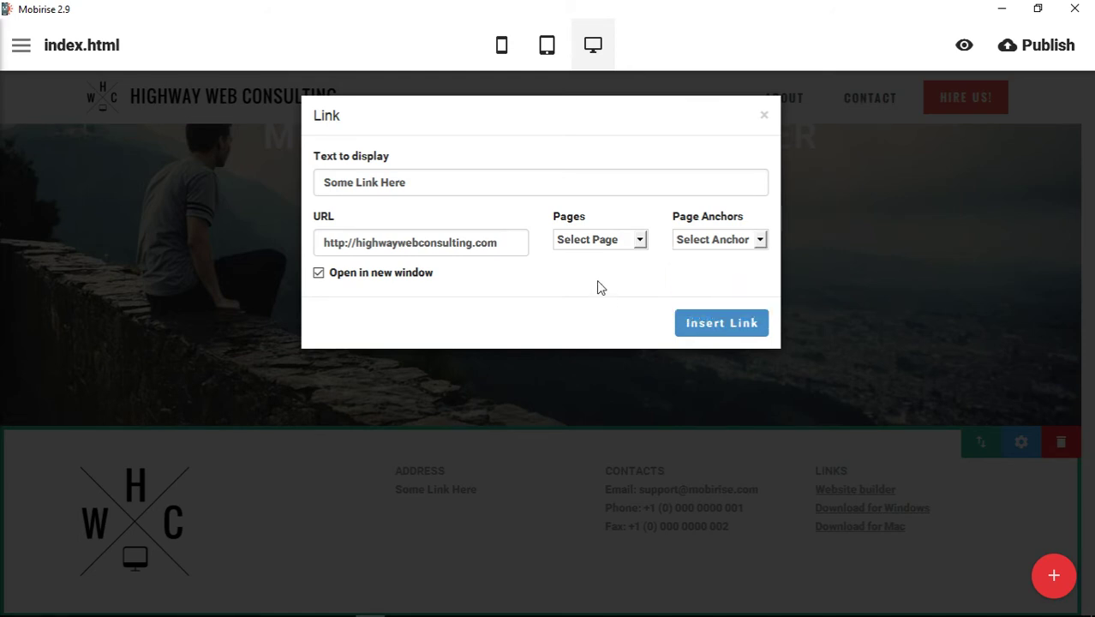
pyautogui.click(739, 325)
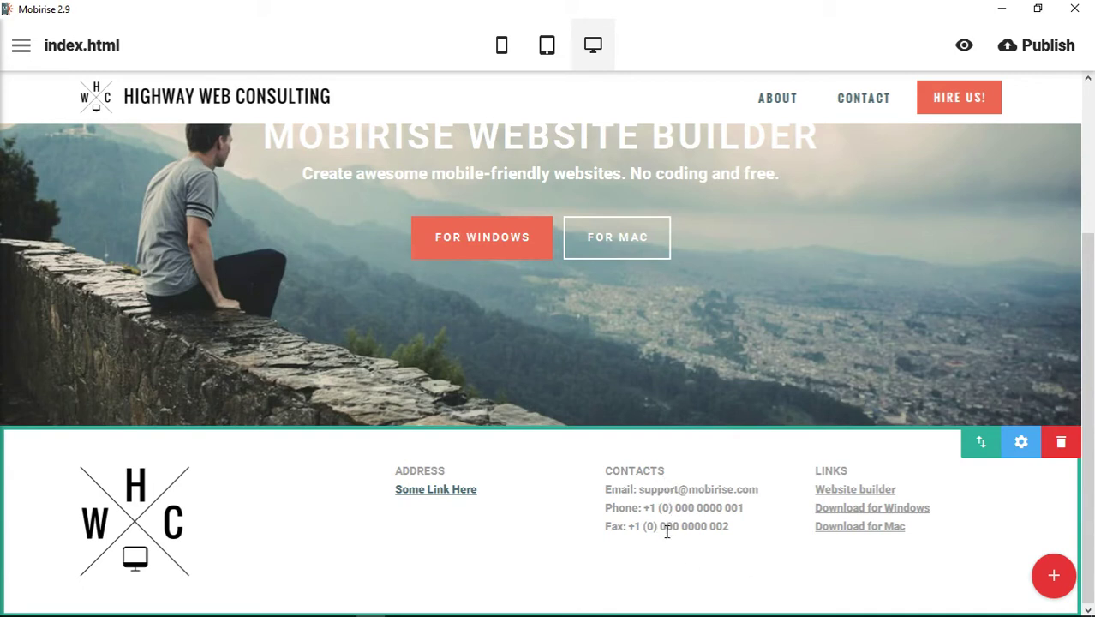
# Try a background image on the footer, then switch back to Background Color and choose light grey.
pyautogui.click(1021, 441)
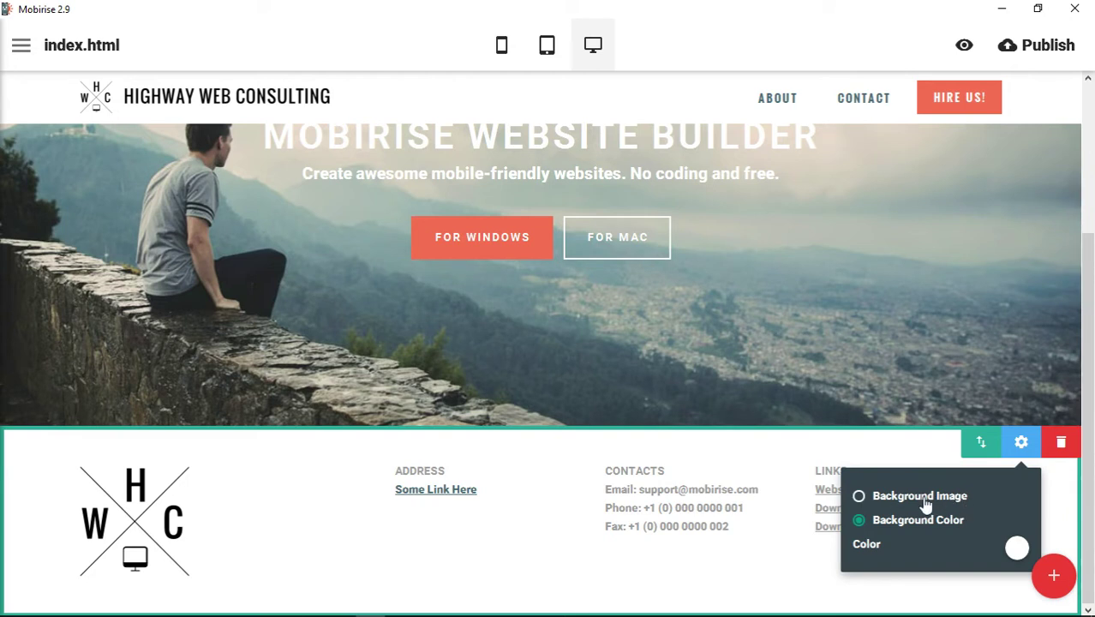
pyautogui.click(925, 505)
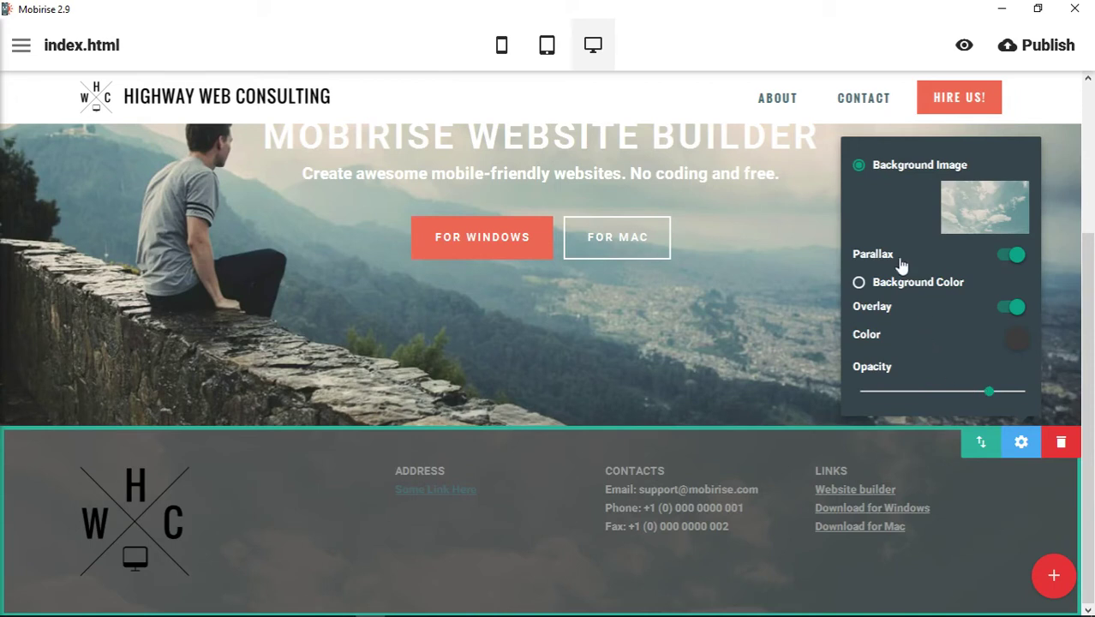
pyautogui.click(915, 283)
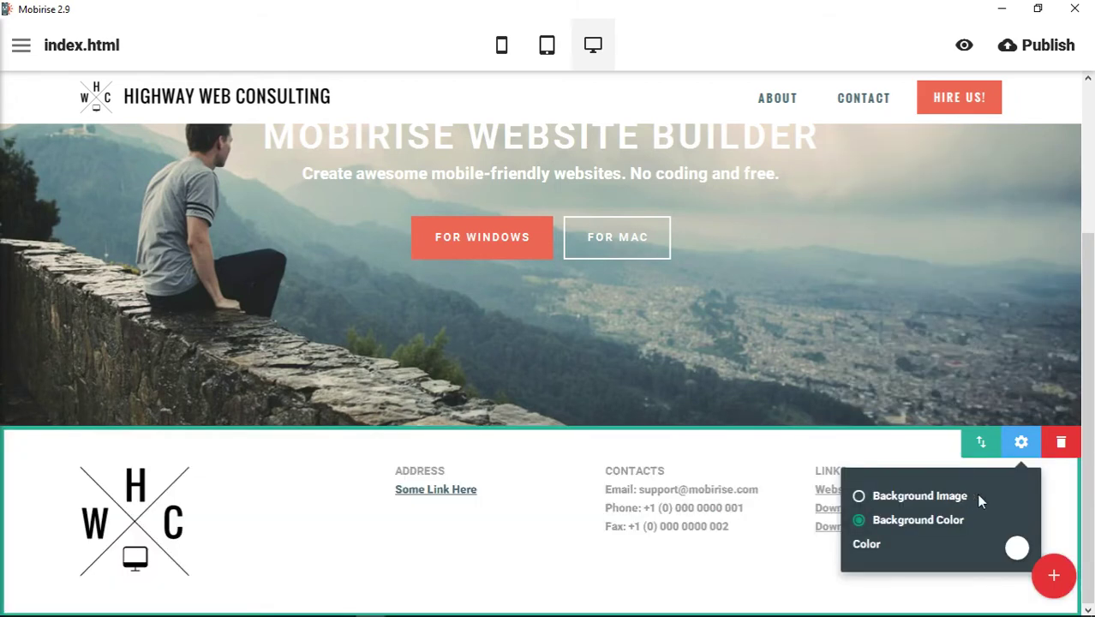
pyautogui.click(1016, 551)
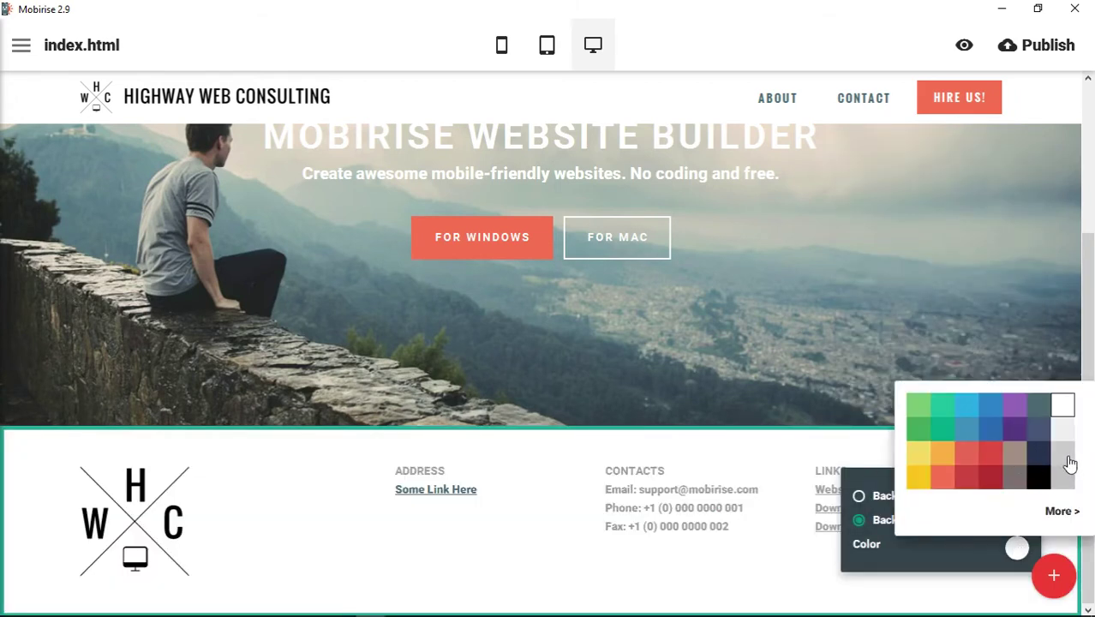
pyautogui.click(1063, 455)
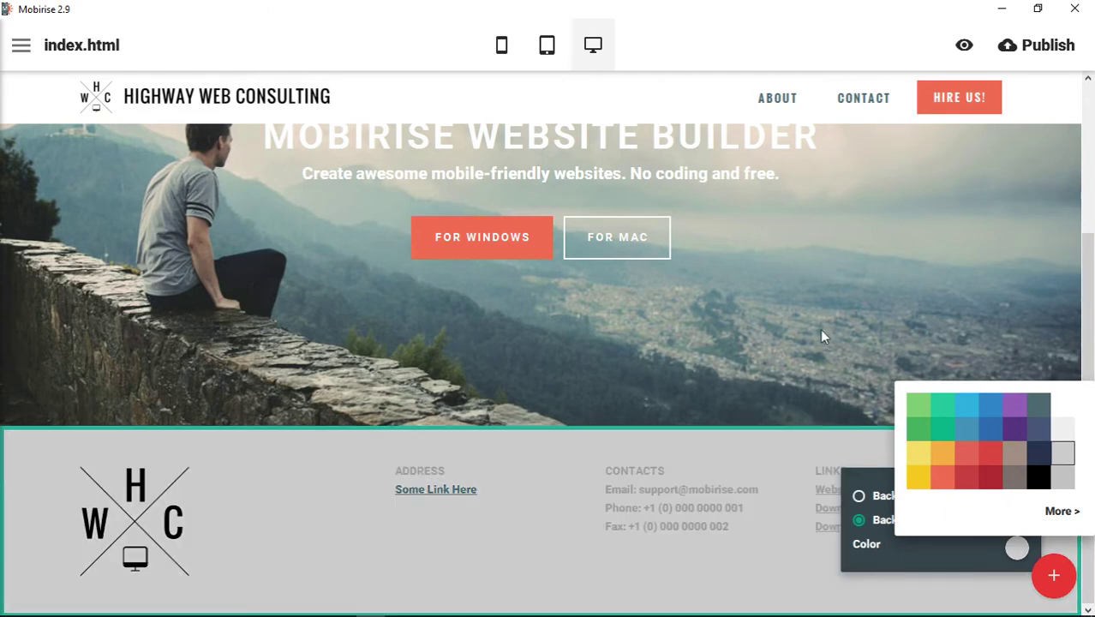
pyautogui.click(699, 472)
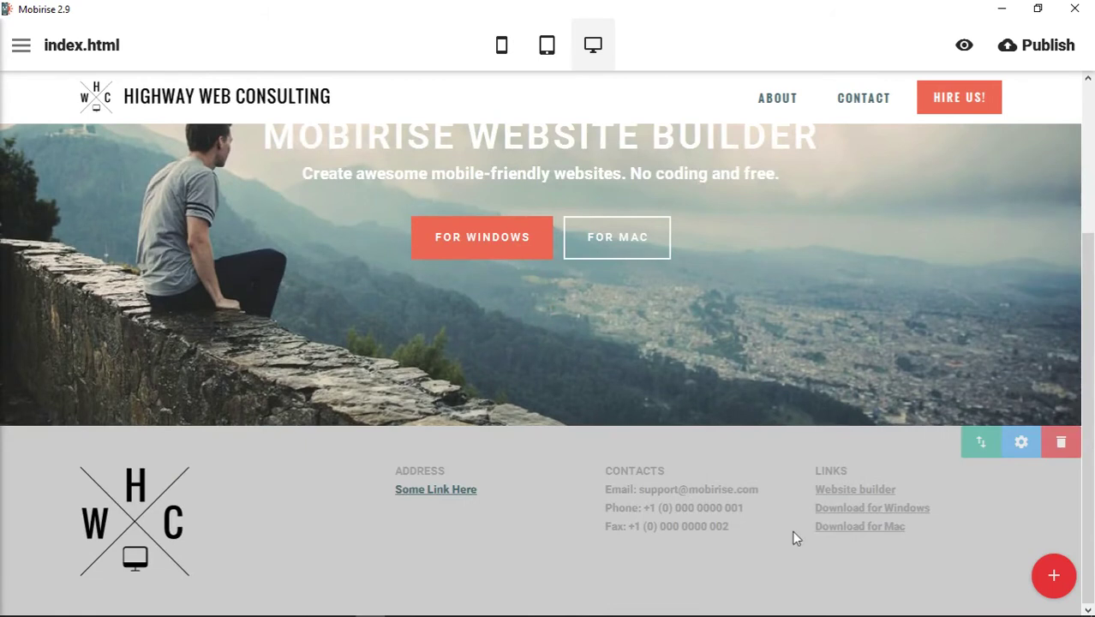
# Set the footer headings in the Oswald font and colour them black.
pyautogui.click(636, 468)
pyautogui.click(634, 441)
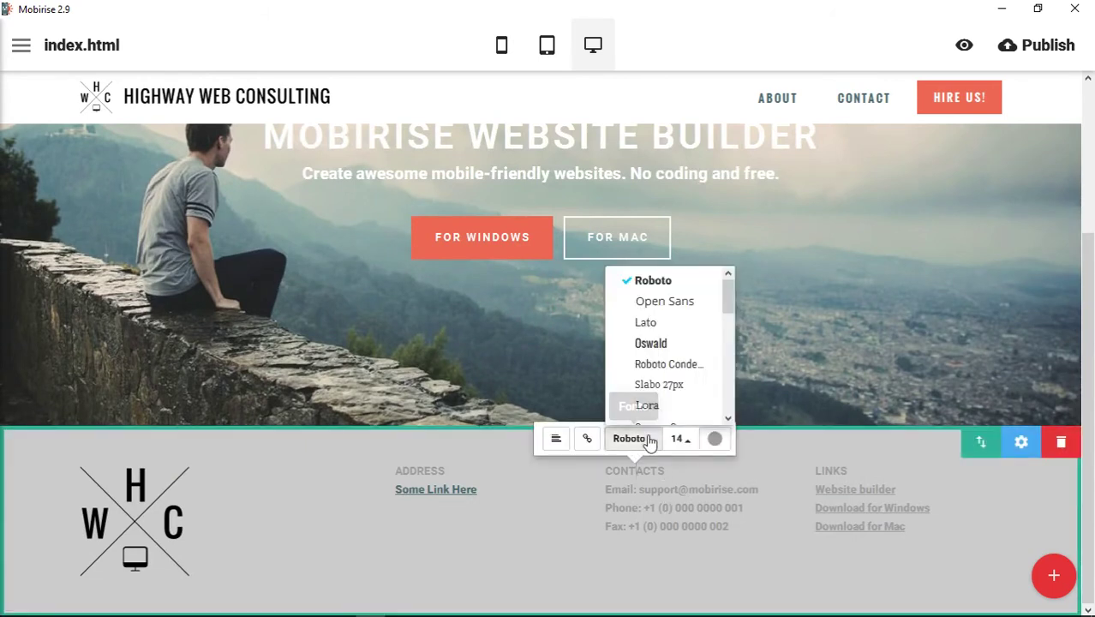
pyautogui.click(660, 344)
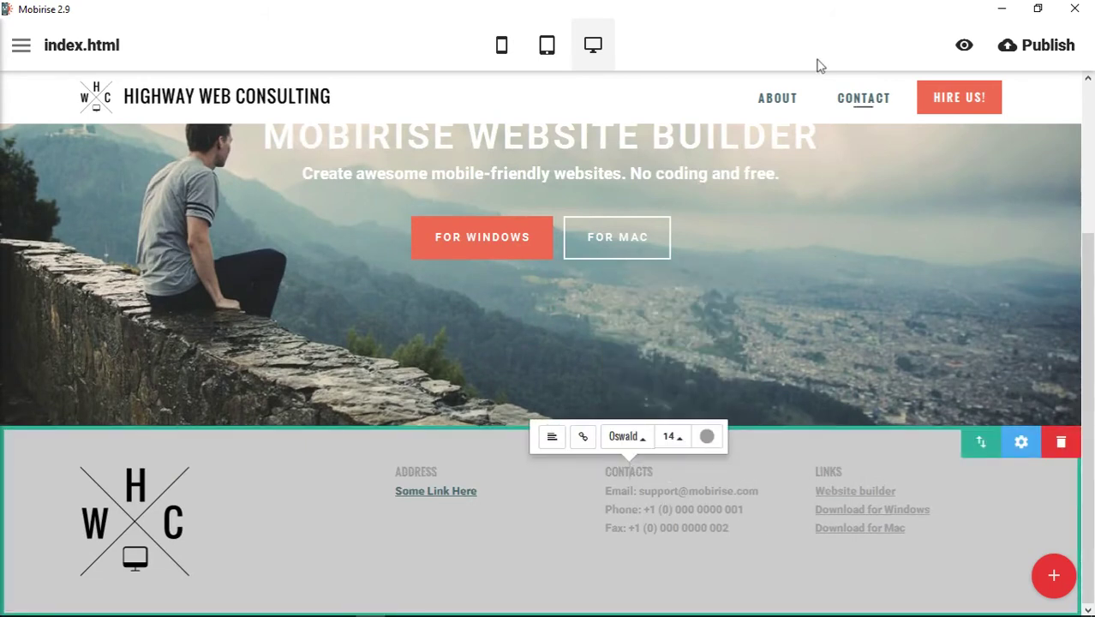
pyautogui.click(694, 337)
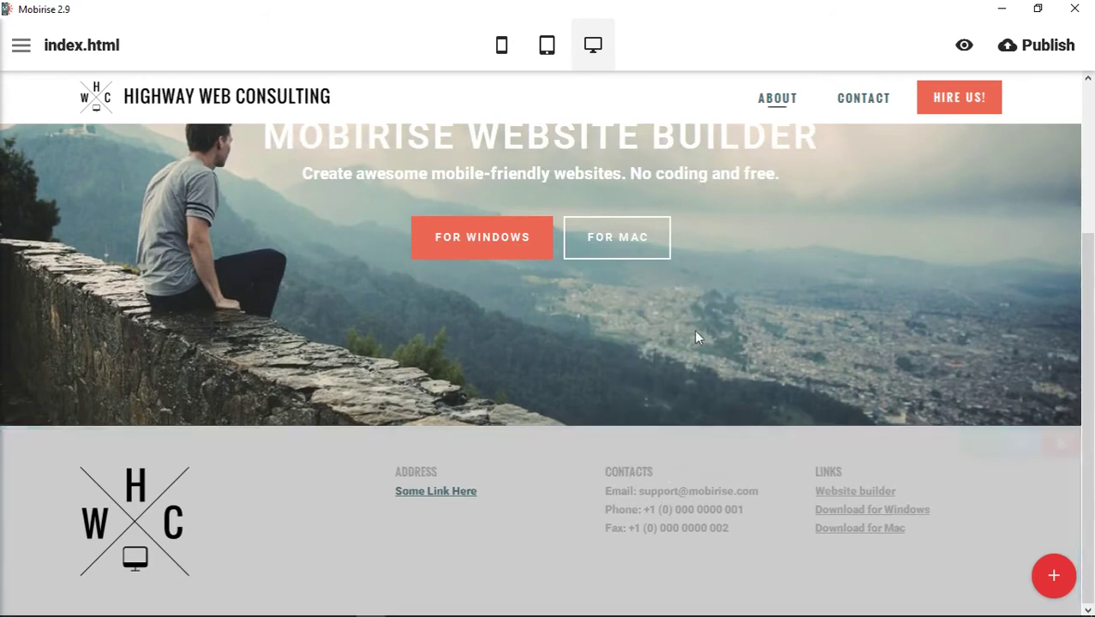
pyautogui.click(678, 509)
pyautogui.click(706, 436)
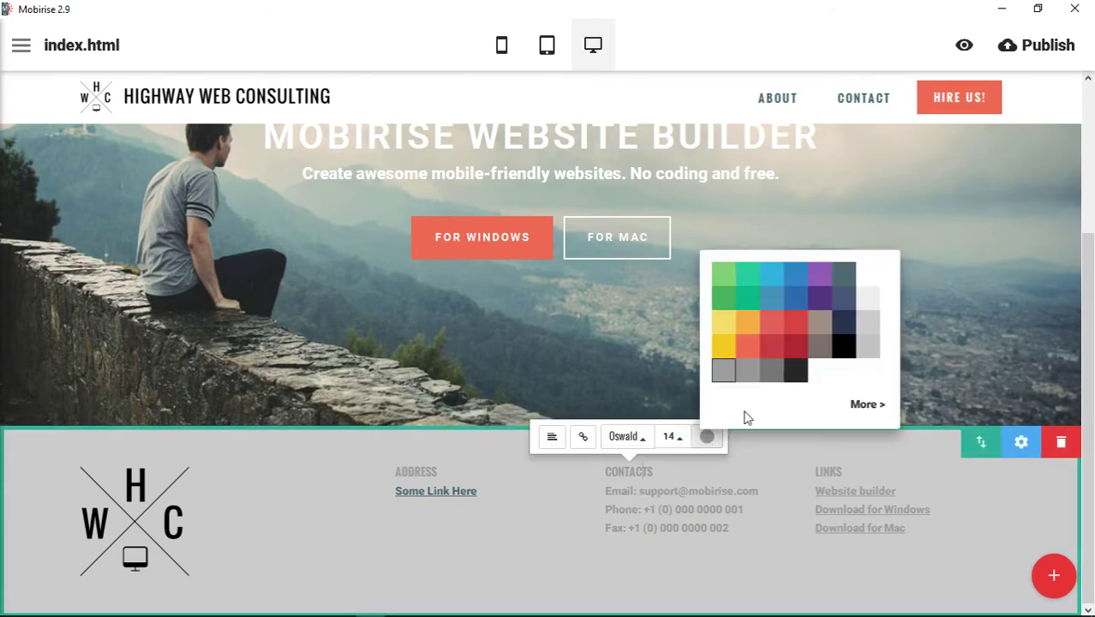
pyautogui.click(793, 370)
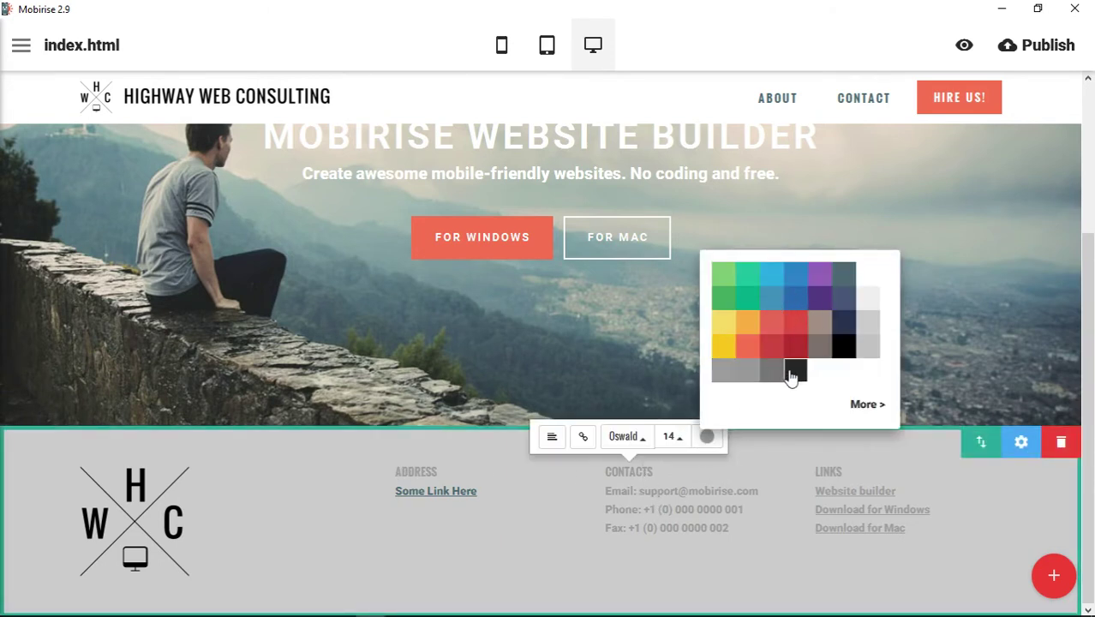
pyautogui.click(761, 67)
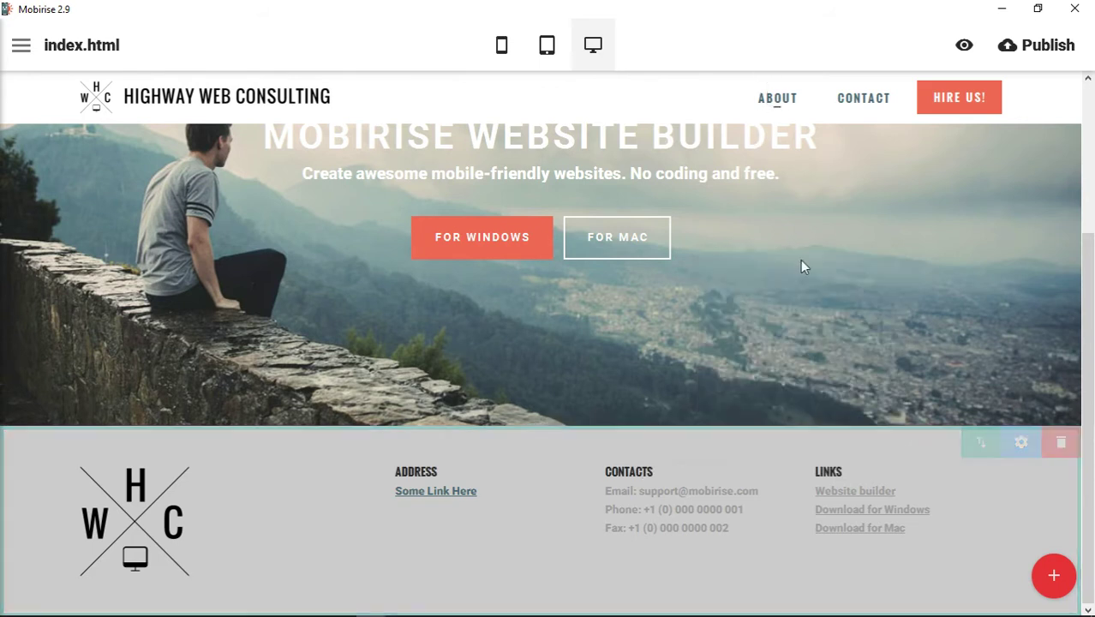
# Make the footer contact details white and the Website builder link blue.
pyautogui.click(650, 495)
pyautogui.click(777, 436)
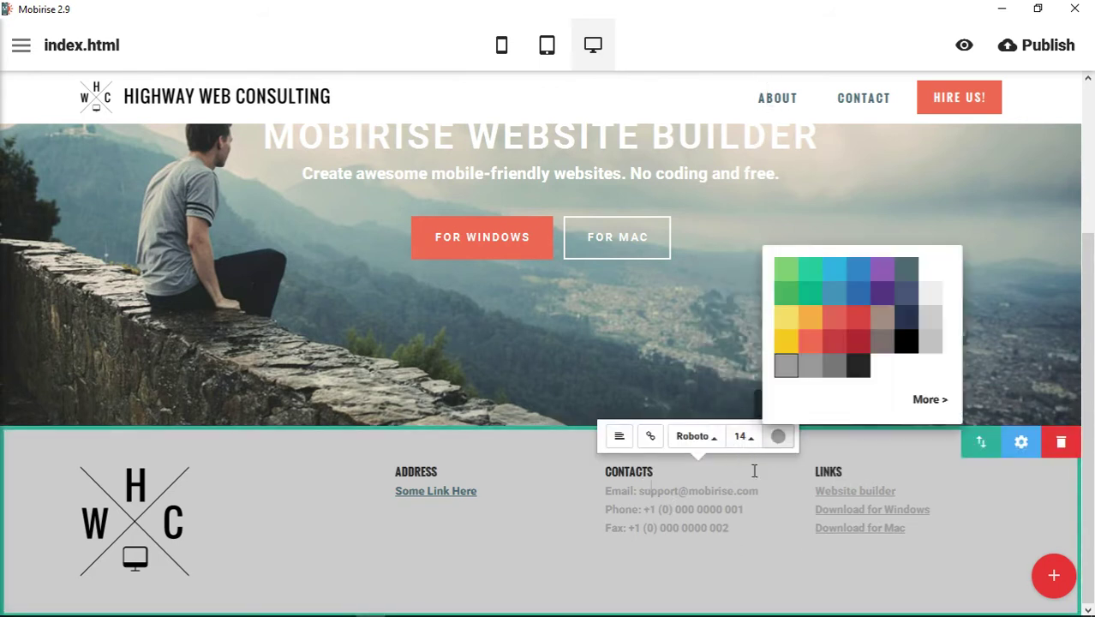
pyautogui.click(930, 269)
pyautogui.click(763, 53)
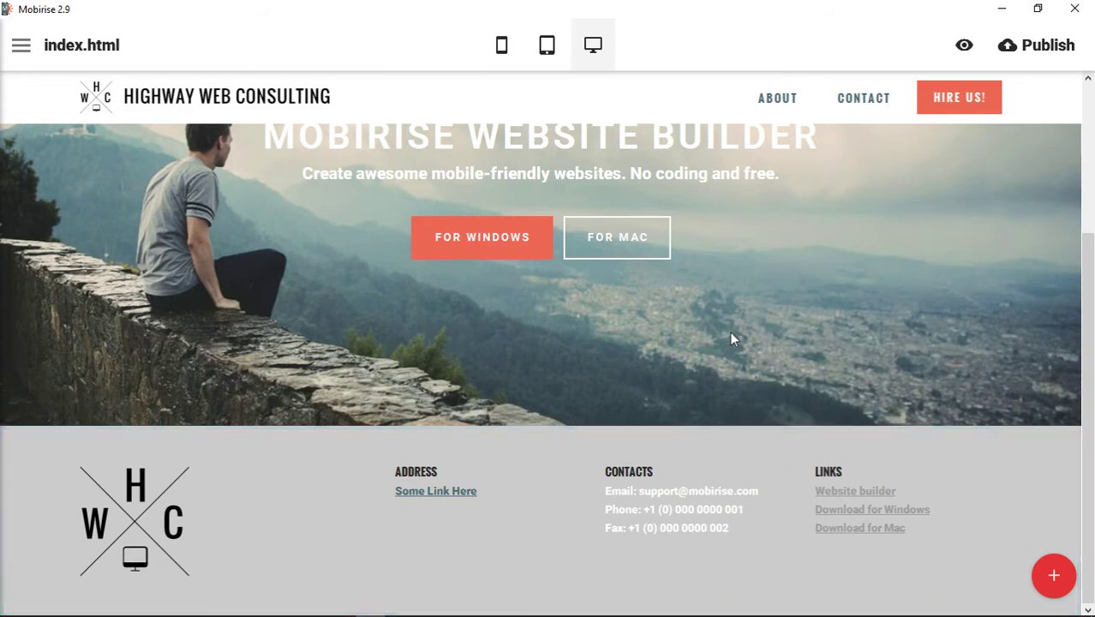
pyautogui.click(852, 495)
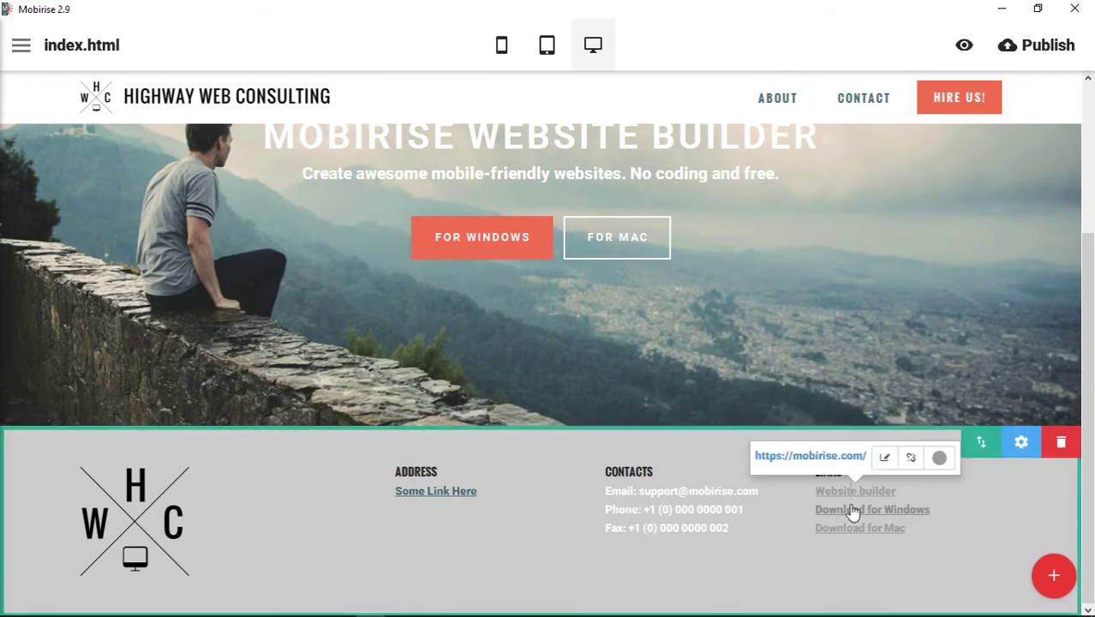
pyautogui.click(943, 458)
pyautogui.click(961, 350)
pyautogui.click(809, 62)
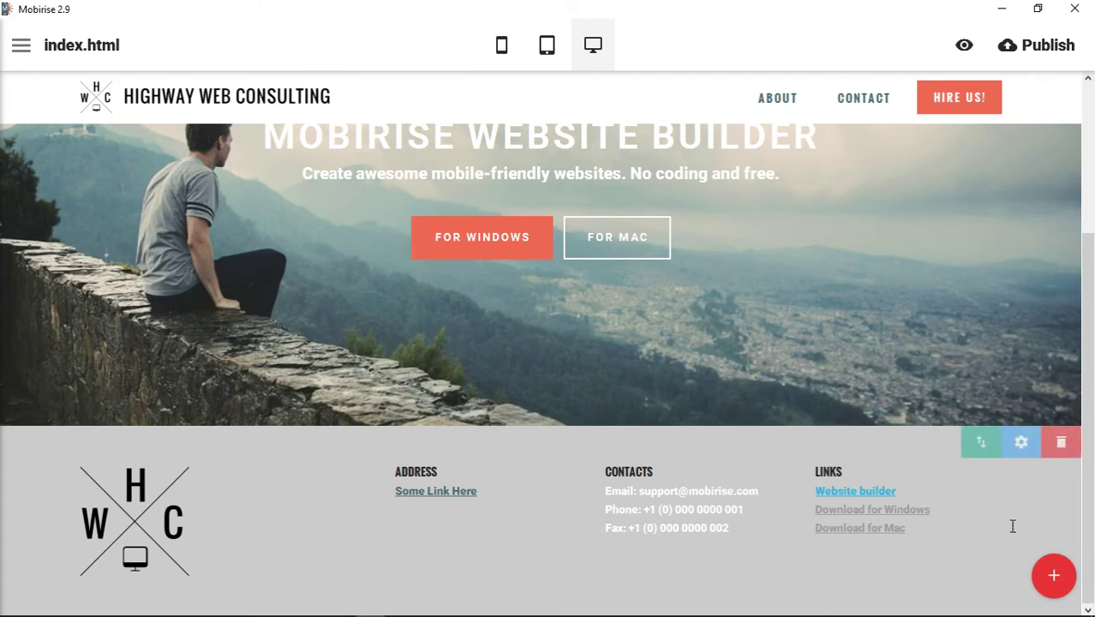
# Add the dark footer block with a Google map, address, contacts and links under the grey footer.
pyautogui.click(1052, 575)
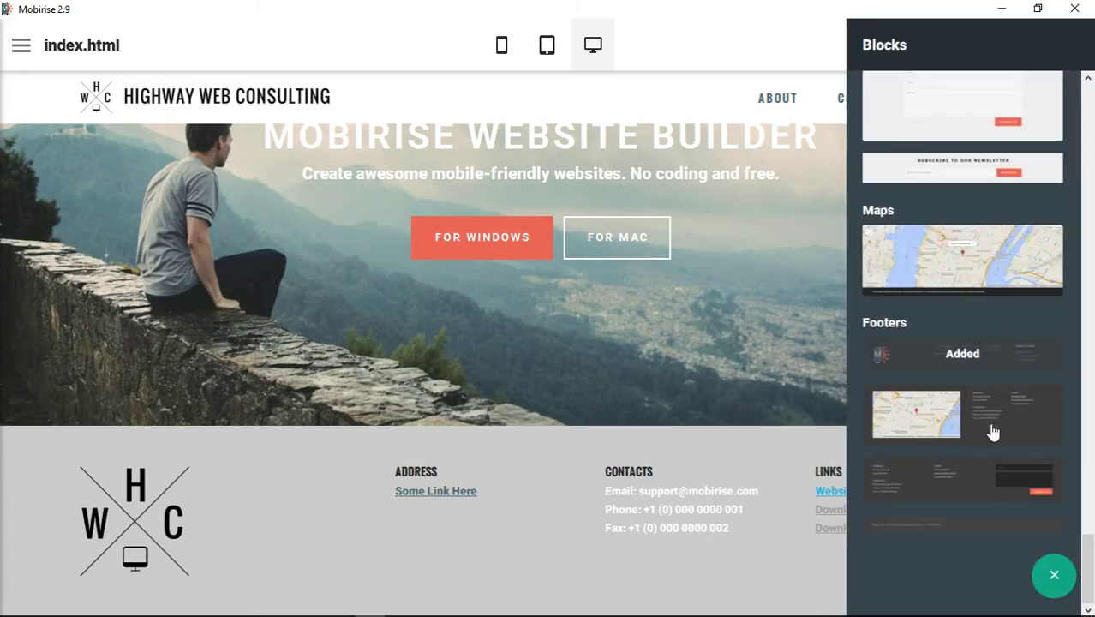
pyautogui.click(997, 433)
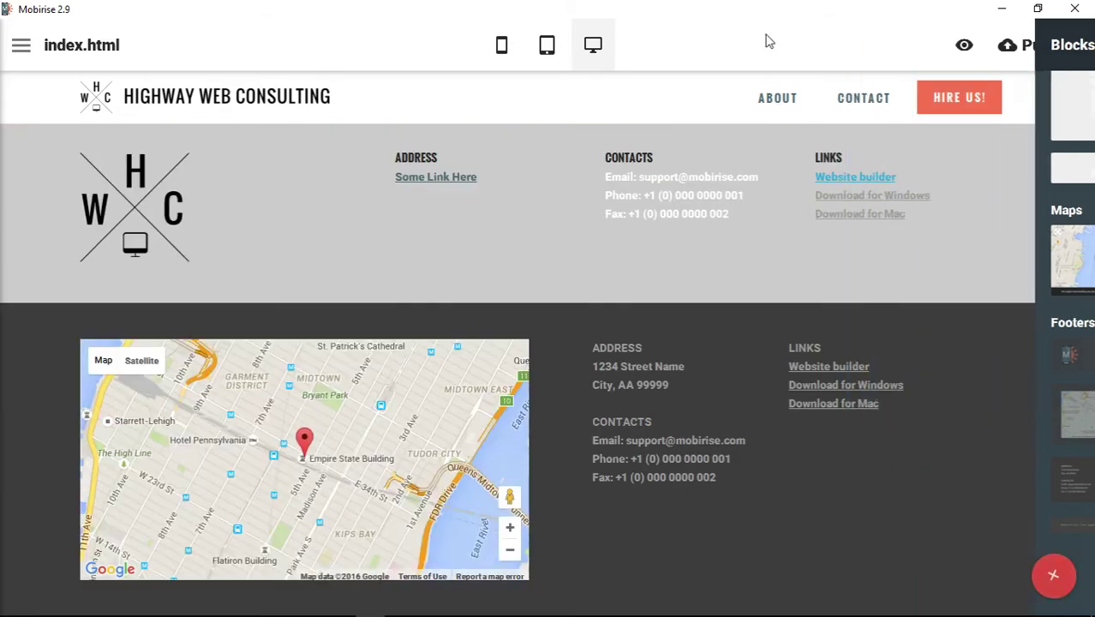
pyautogui.scroll(1, 751, 327)
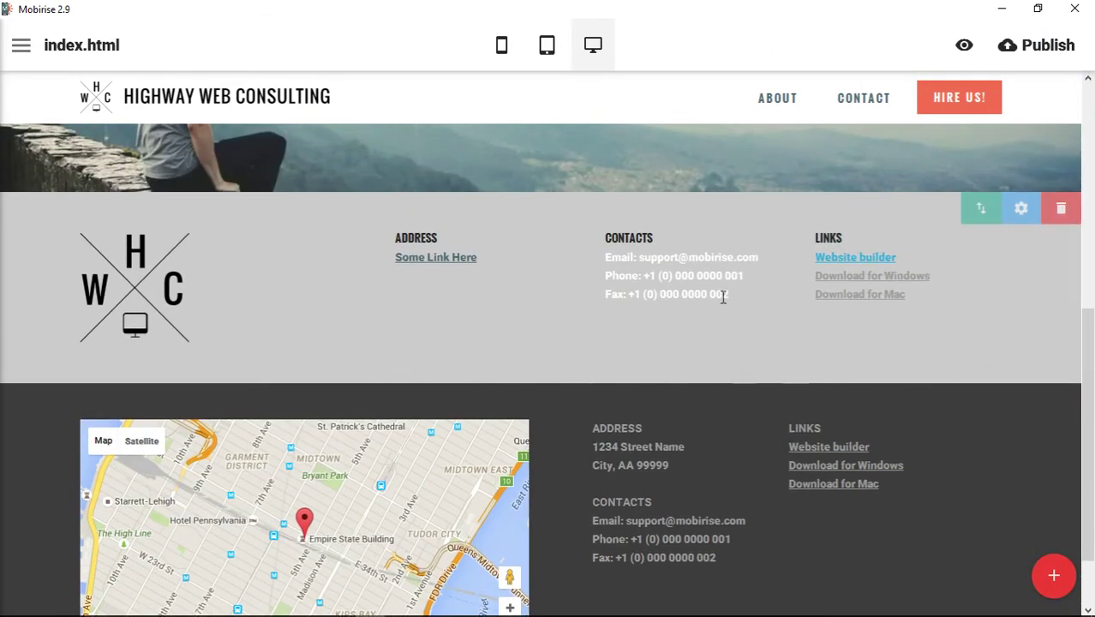
pyautogui.scroll(-1, 736, 411)
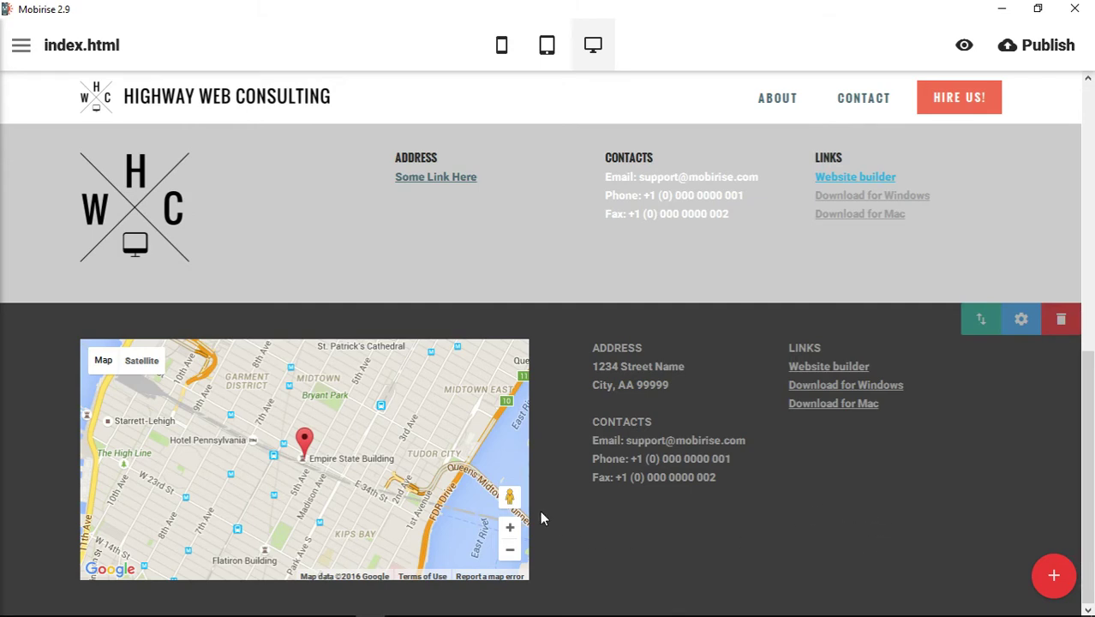
pyautogui.moveTo(372, 471)
pyautogui.mouseDown()
pyautogui.moveTo(346, 465)
pyautogui.moveTo(357, 431)
pyautogui.moveTo(474, 493)
pyautogui.moveTo(320, 415)
pyautogui.moveTo(398, 481)
pyautogui.moveTo(386, 439)
pyautogui.moveTo(379, 463)
pyautogui.mouseUp()
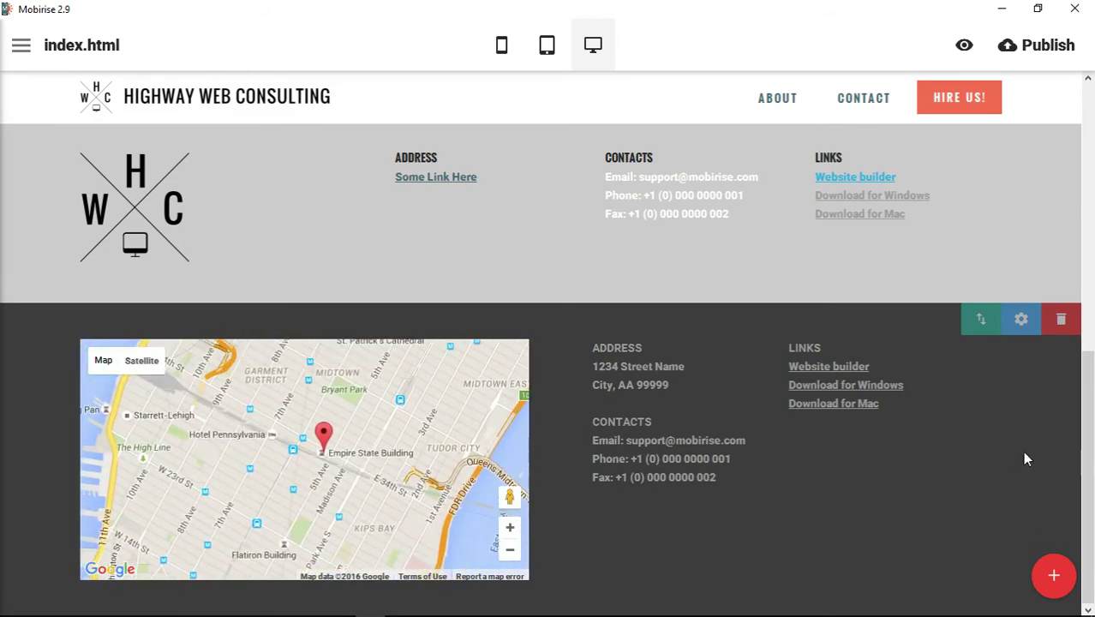
# Set the map block's address to 'Chicago, IL' and leave the marker tooltip blank.
pyautogui.click(1021, 319)
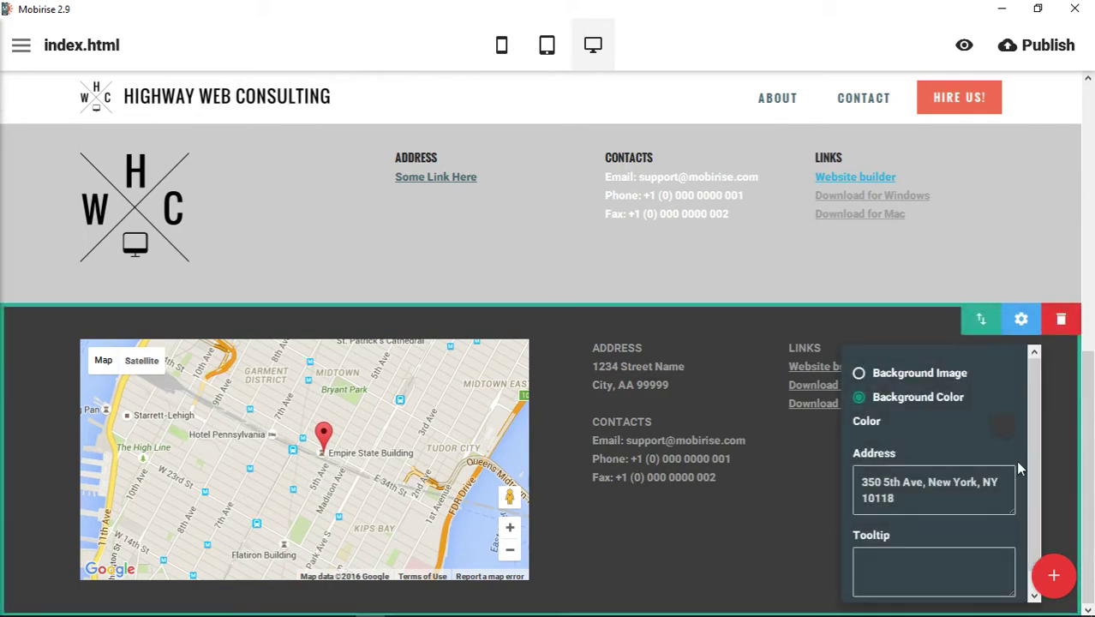
pyautogui.scroll(-1, 1040, 437)
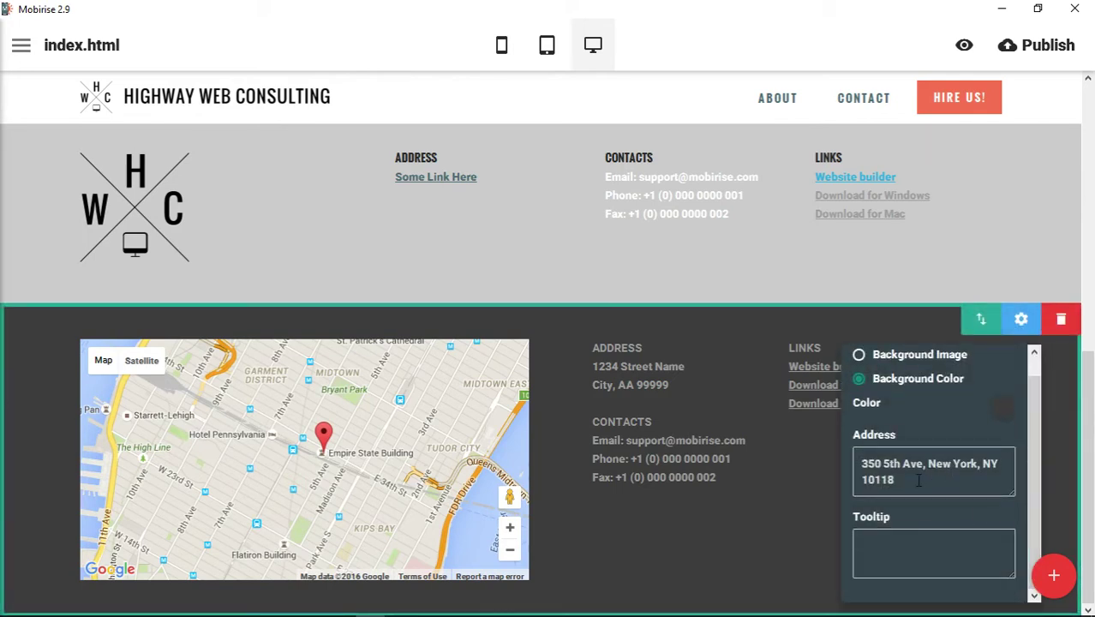
pyautogui.moveTo(918, 480); pyautogui.dragTo(848, 468)
pyautogui.write('Chicago, IL')
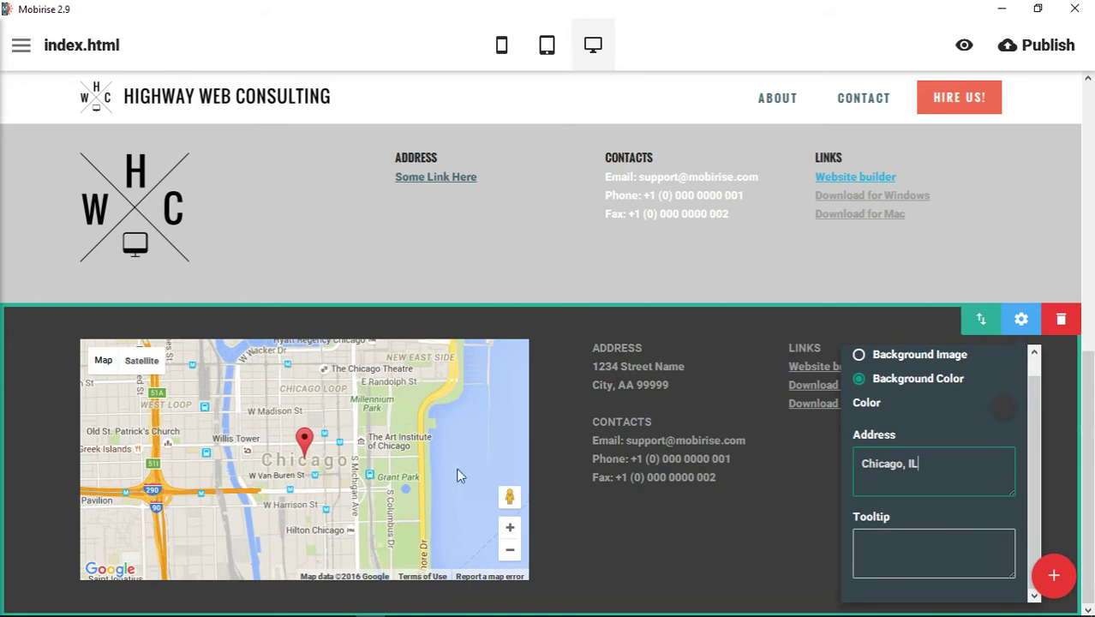
pyautogui.click(916, 553)
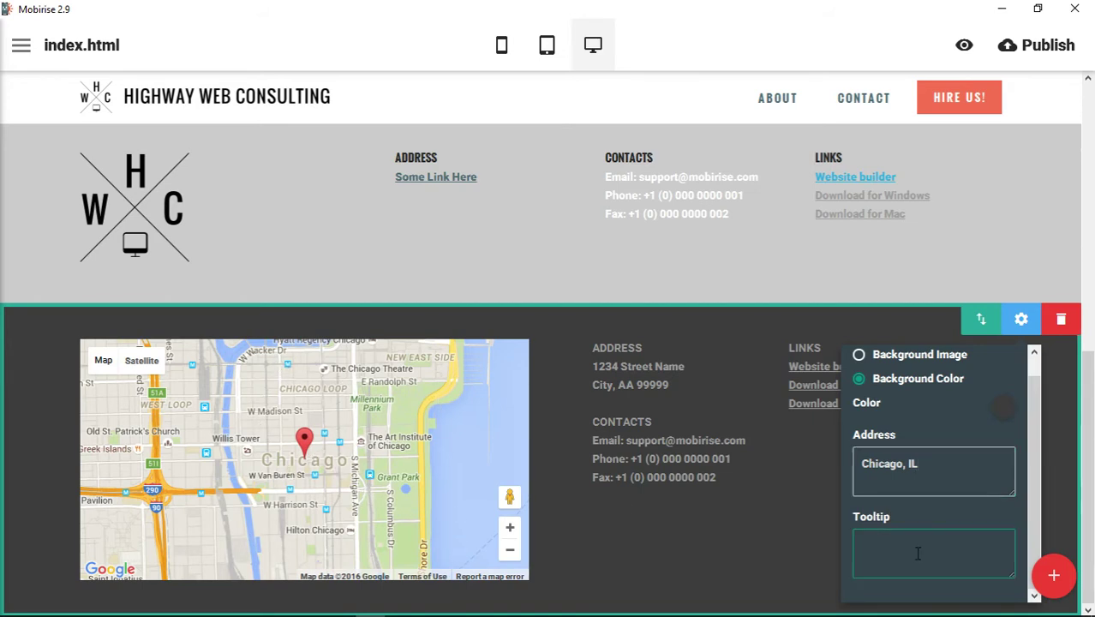
pyautogui.write('Chicago')
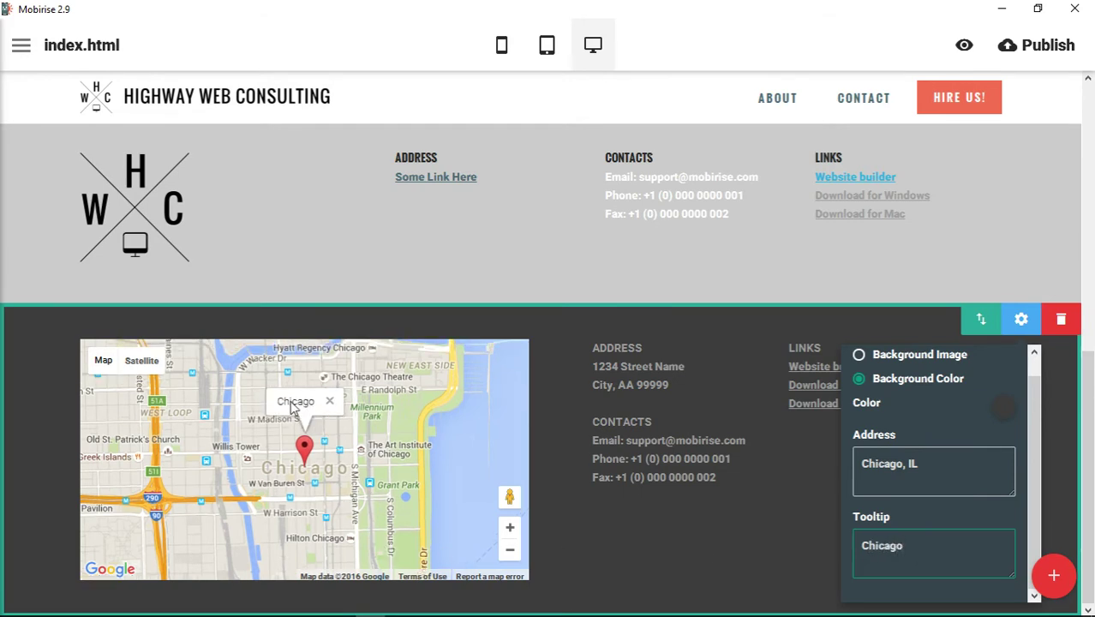
pyautogui.doubleClick(907, 549)
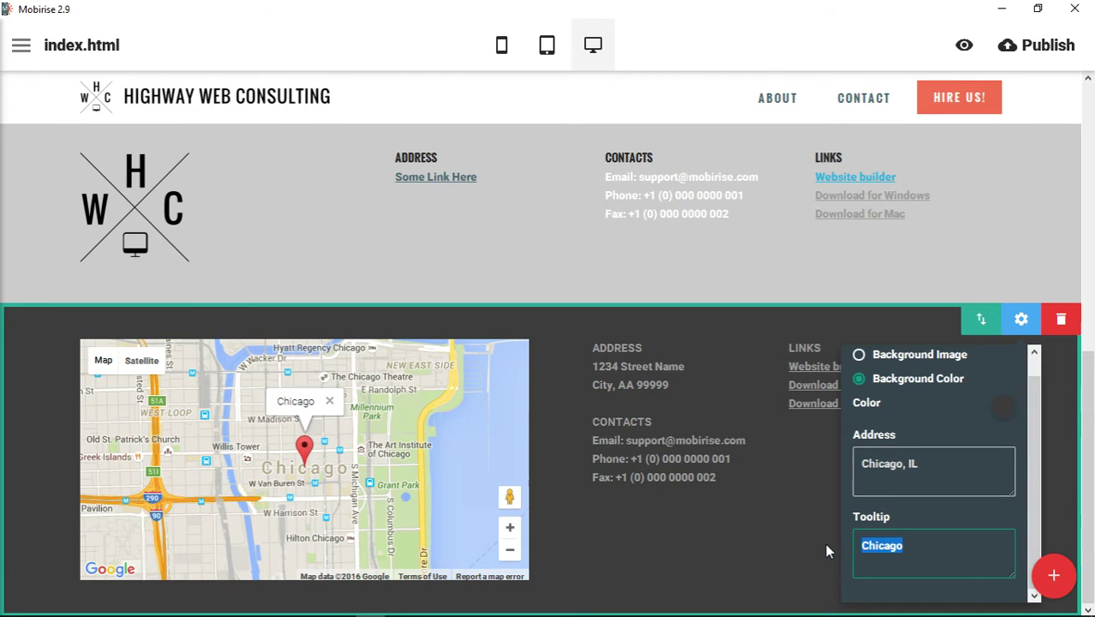
pyautogui.press('BackSpace')
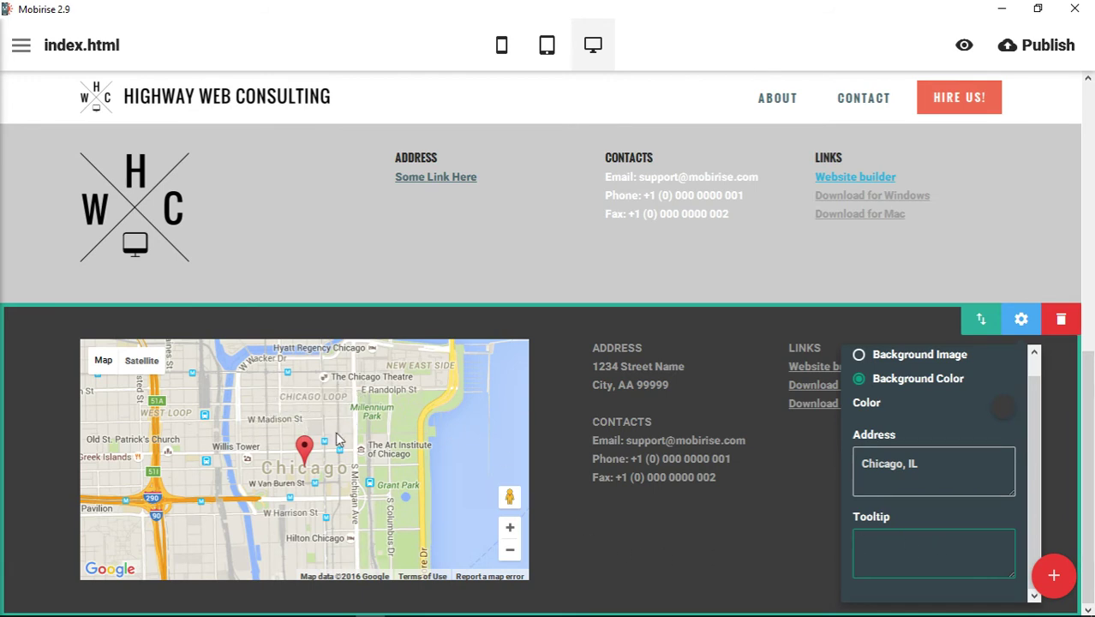
pyautogui.click(758, 504)
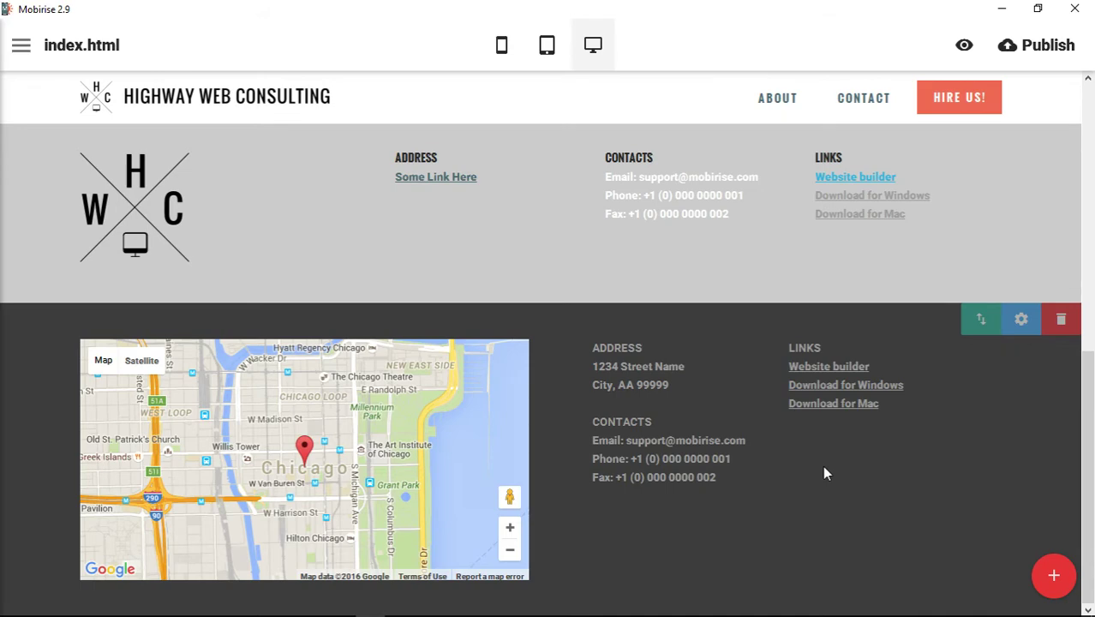
# Zoom the footer map in three levels to the streets around W Jackson Blvd, Chicago.
pyautogui.click(511, 530)
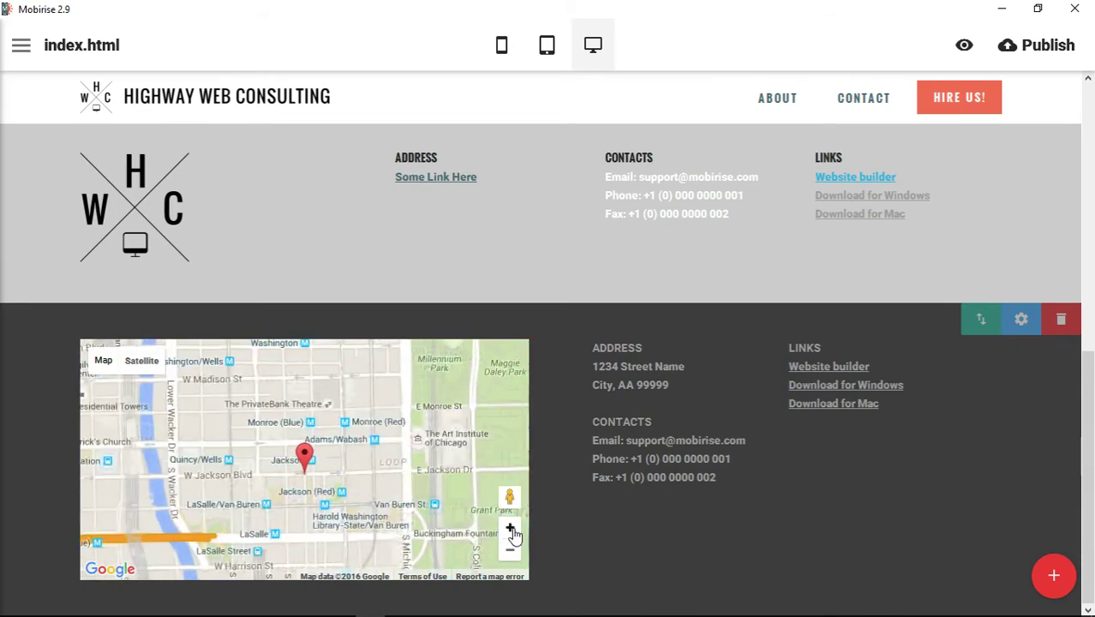
pyautogui.click(511, 530)
pyautogui.click(511, 530)
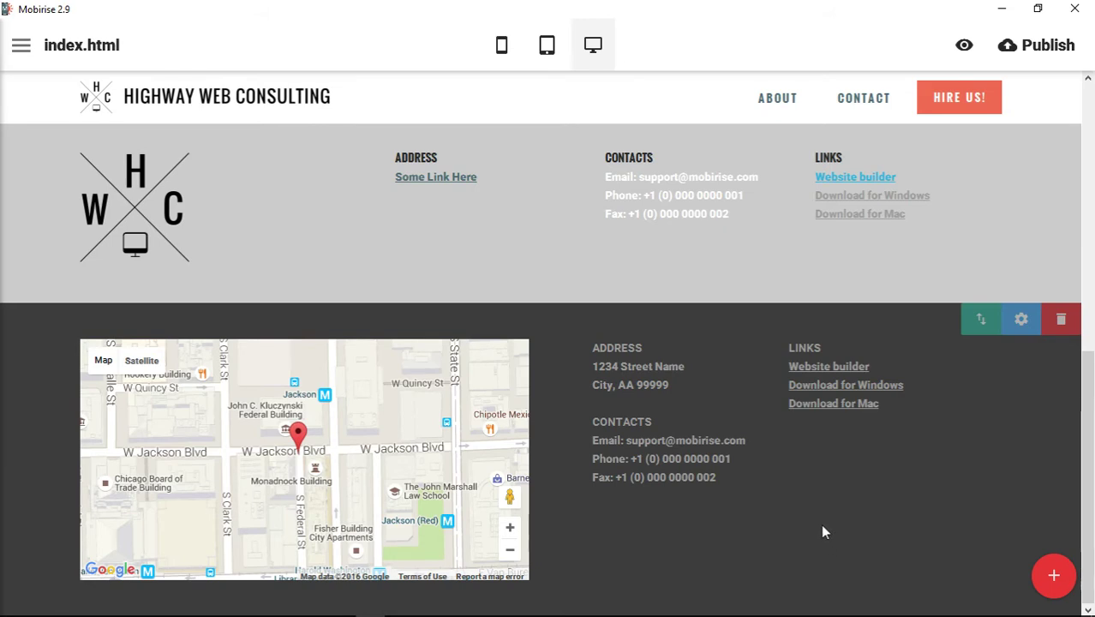
# Recolour the map footer's address and contact details light grey.
pyautogui.click(608, 347)
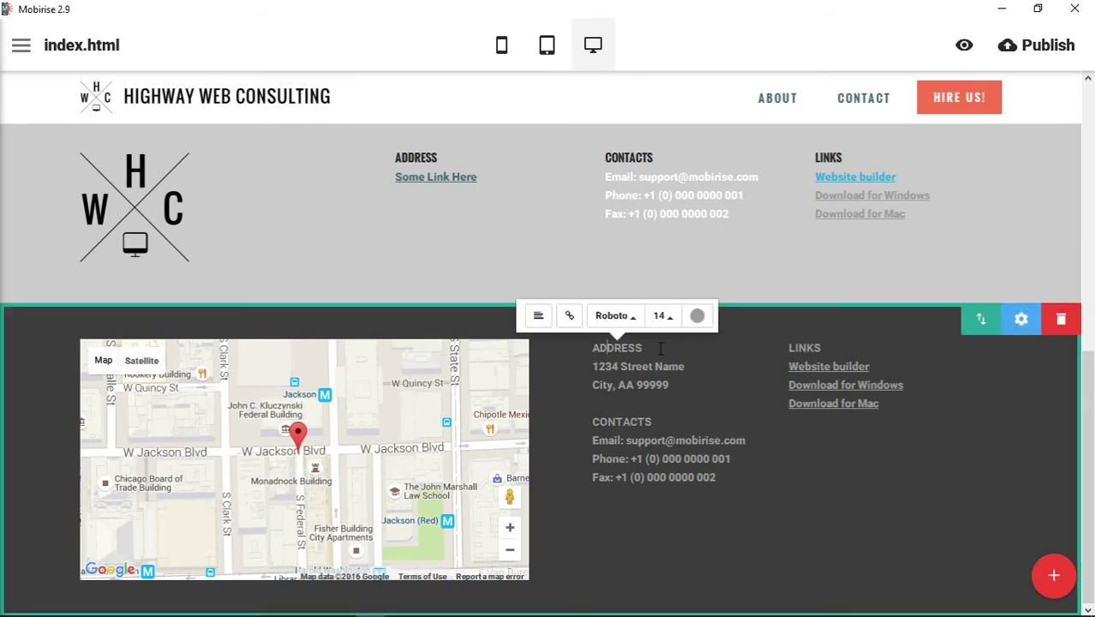
pyautogui.click(696, 315)
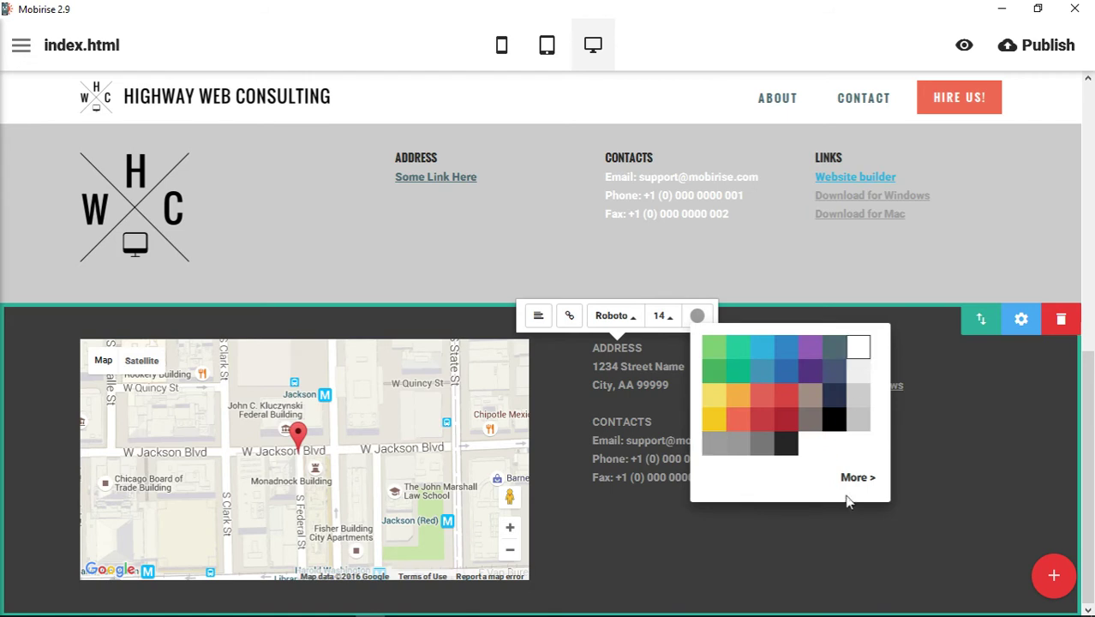
pyautogui.click(677, 538)
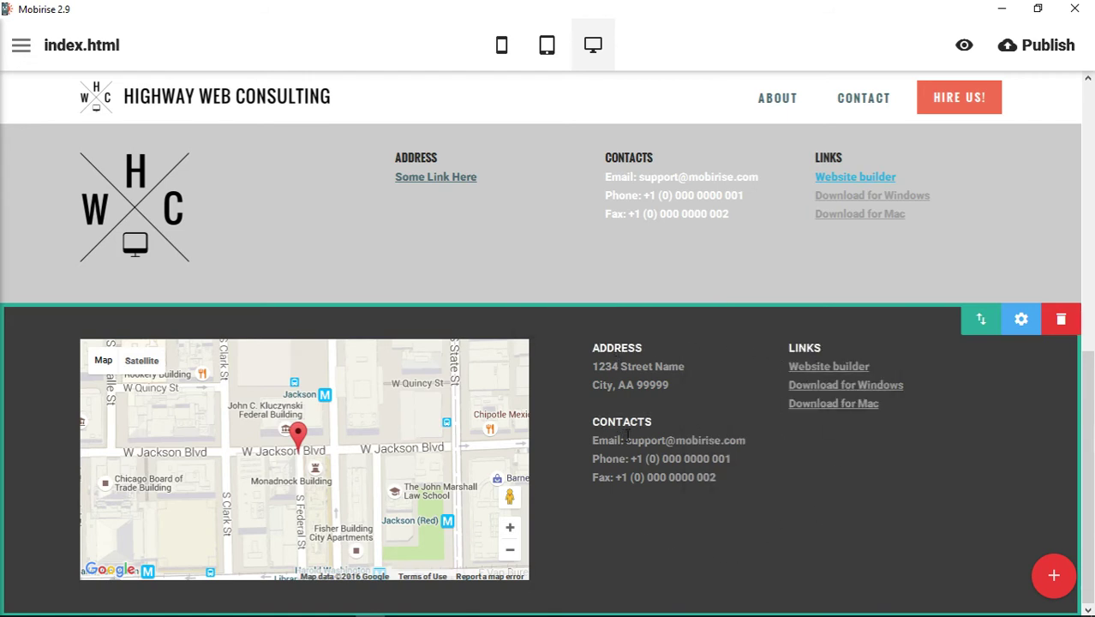
pyautogui.click(652, 386)
pyautogui.click(758, 314)
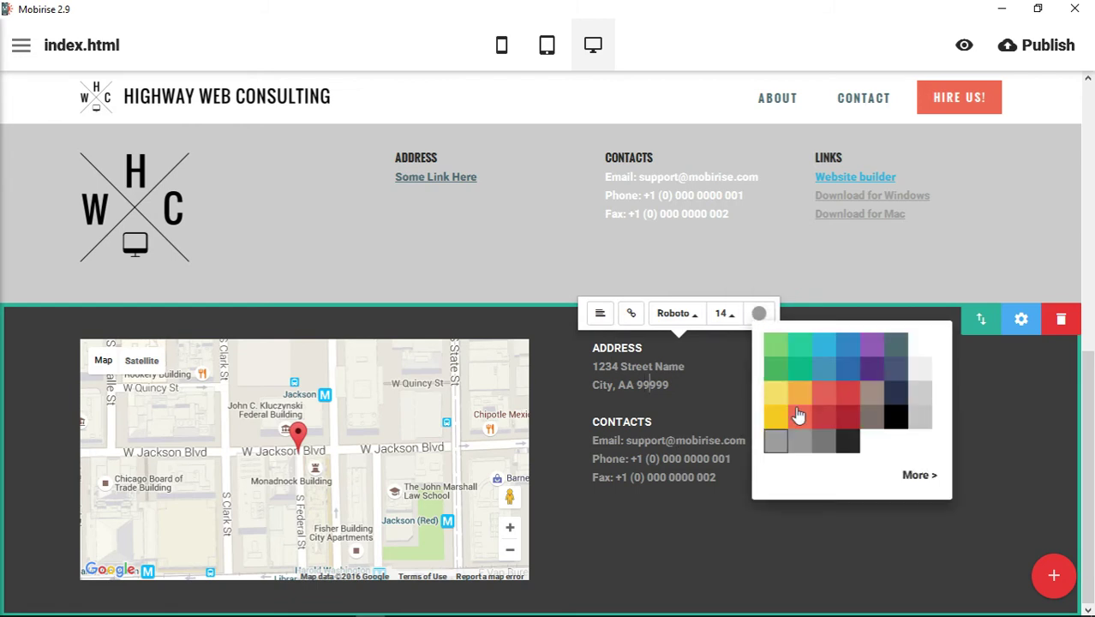
pyautogui.click(919, 368)
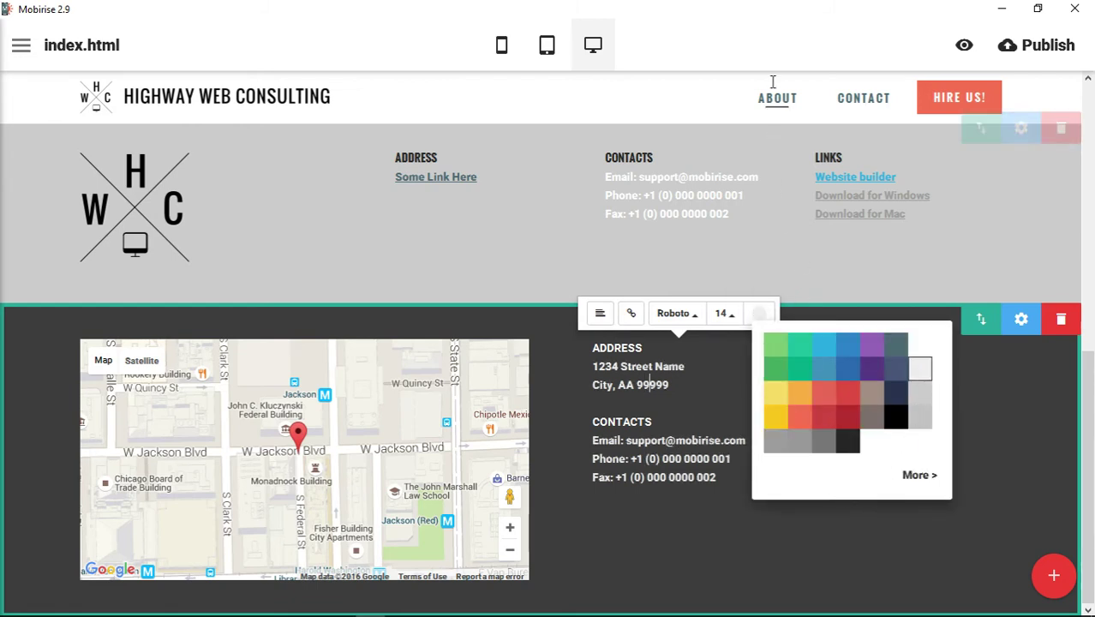
pyautogui.click(808, 496)
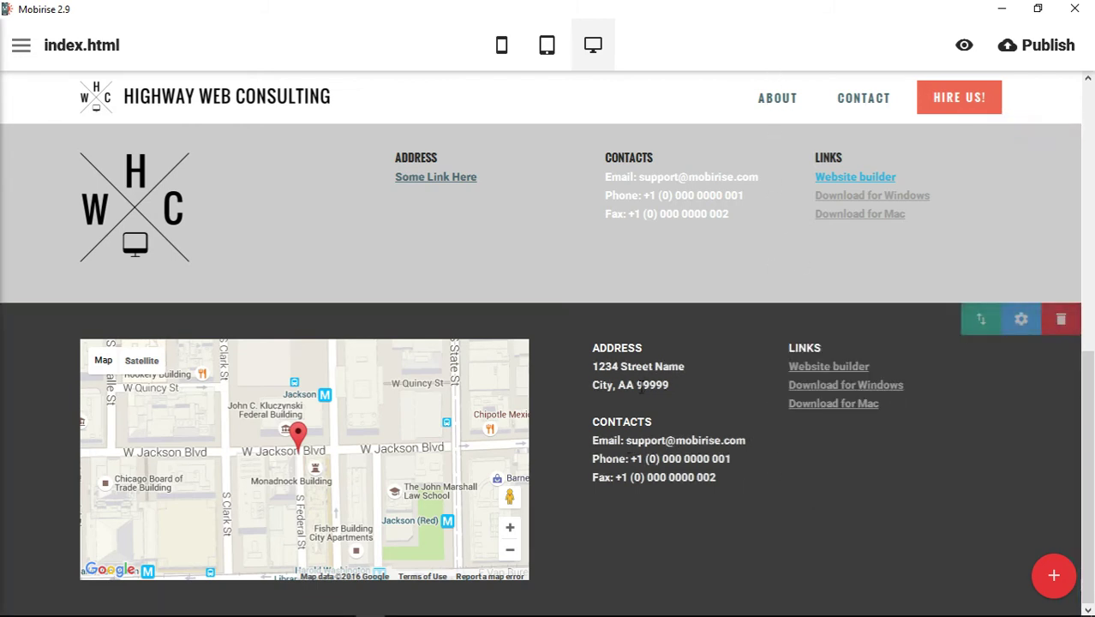
# Colour the Download for Mac and Download for Windows links orange.
pyautogui.click(824, 404)
pyautogui.click(943, 370)
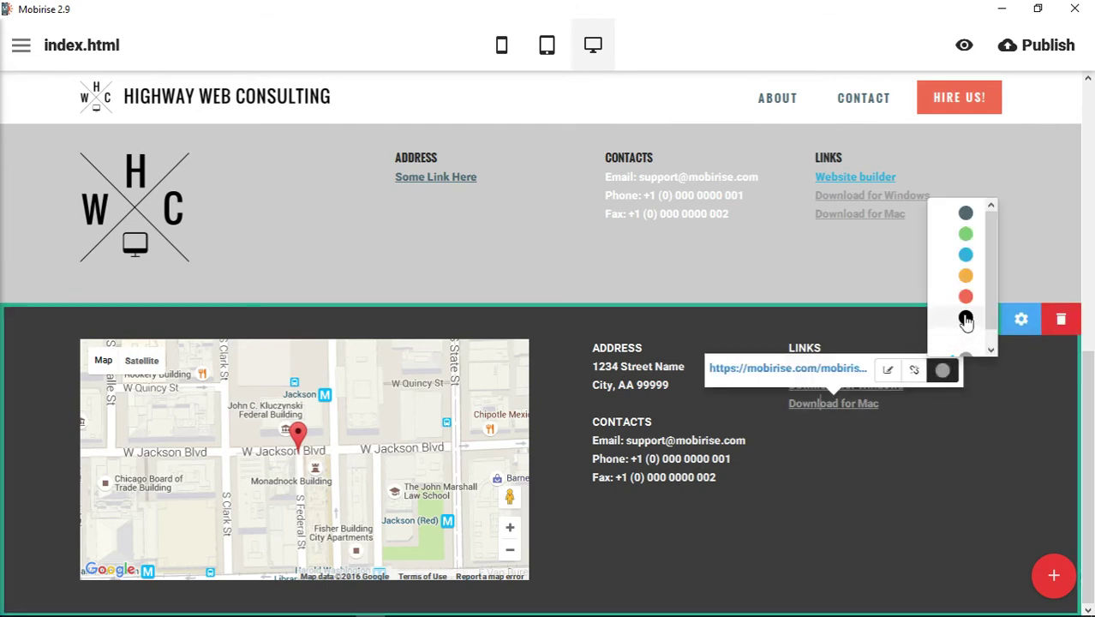
pyautogui.click(966, 317)
pyautogui.click(942, 370)
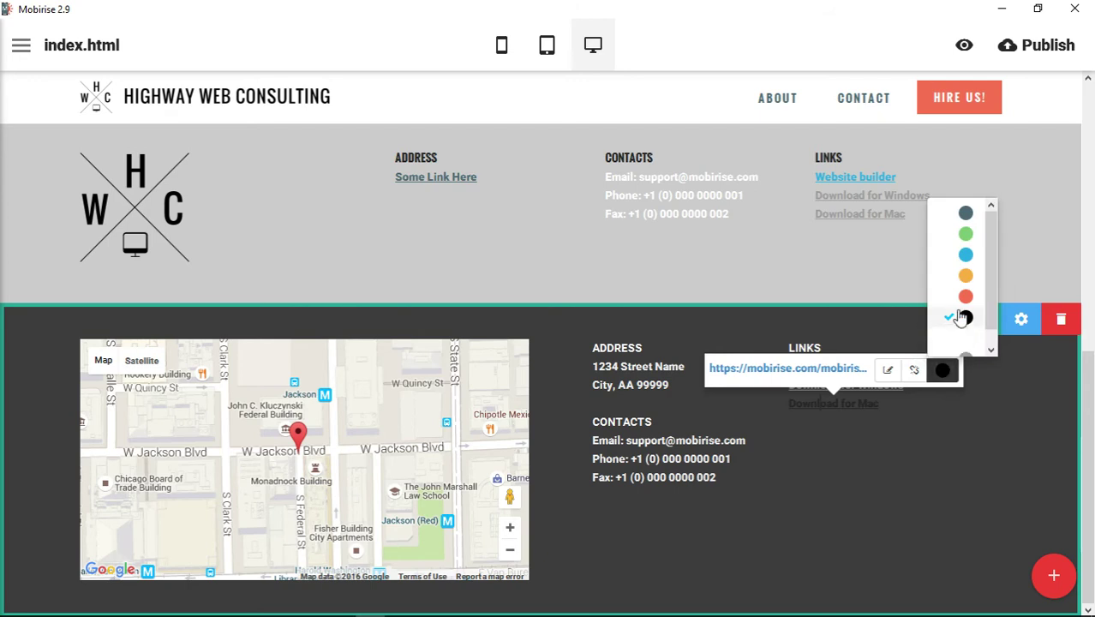
pyautogui.click(965, 285)
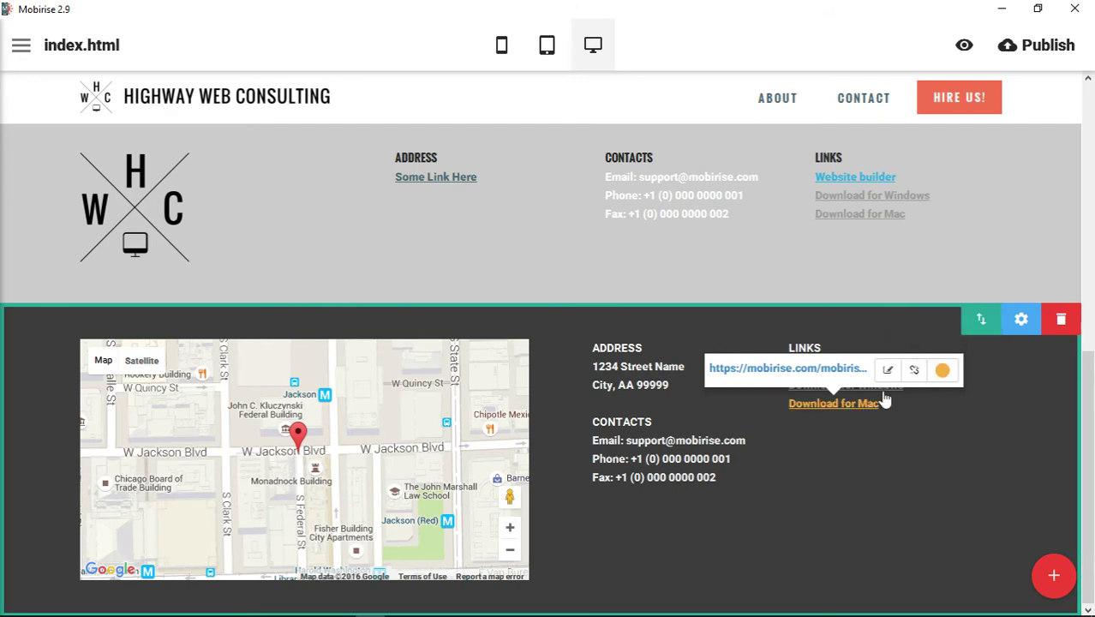
pyautogui.click(885, 390)
pyautogui.click(953, 351)
pyautogui.click(976, 255)
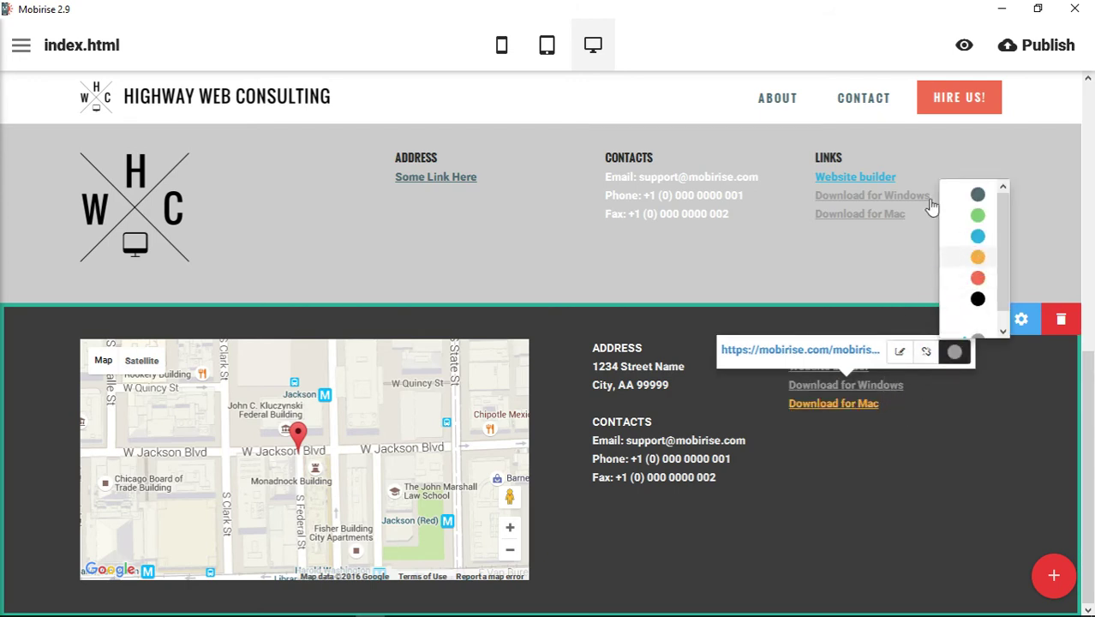
pyautogui.click(954, 480)
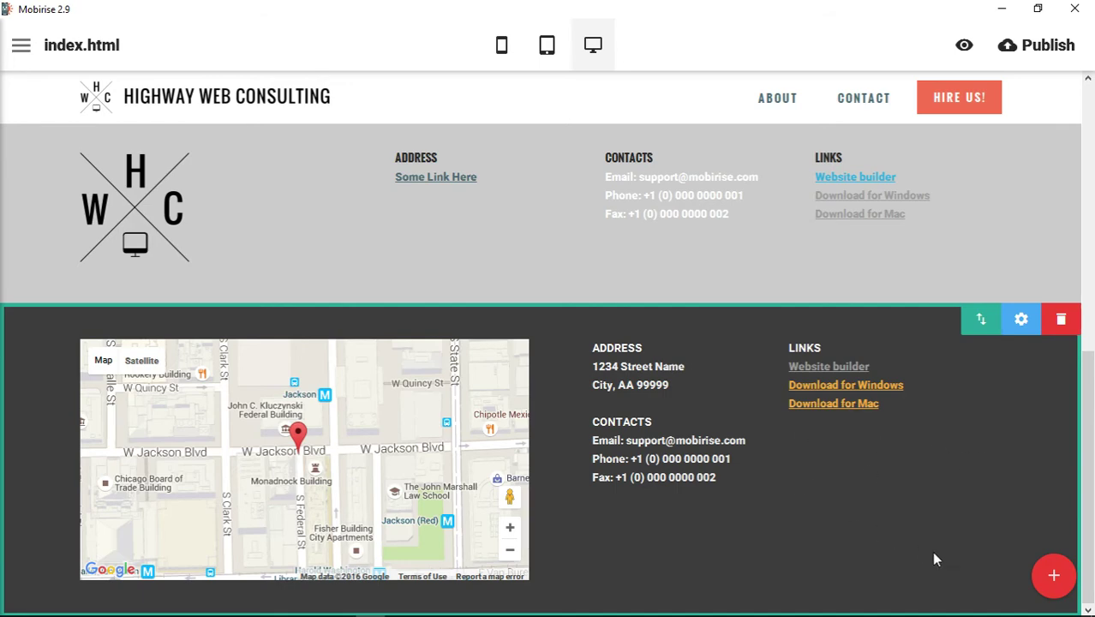
# Add the contact-form footer block and enable its Name and Phone fields.
pyautogui.click(1054, 575)
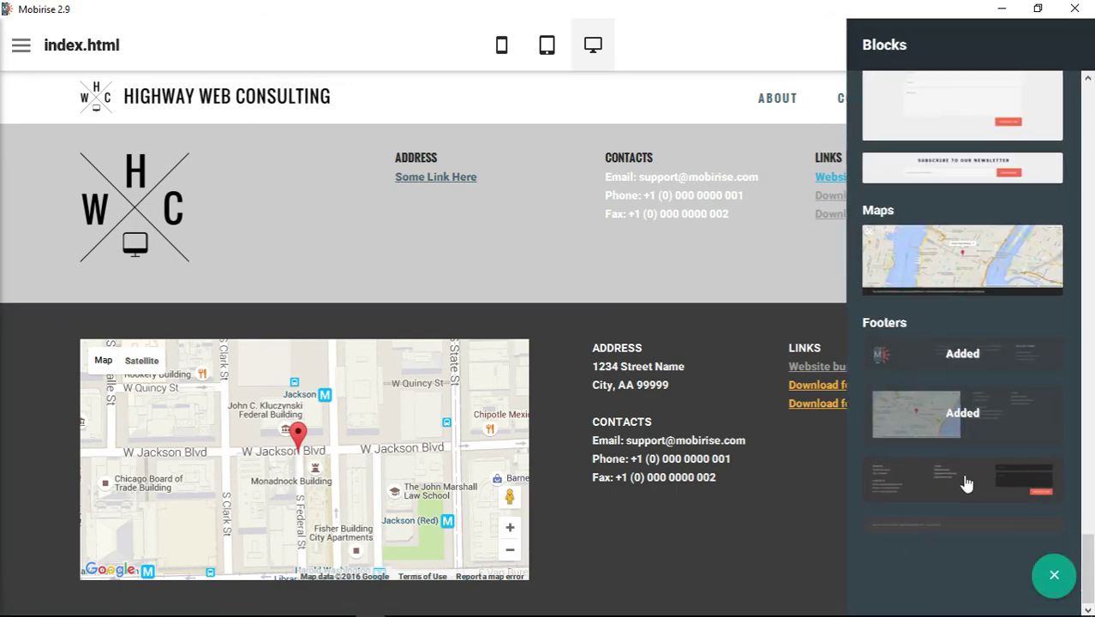
pyautogui.click(967, 484)
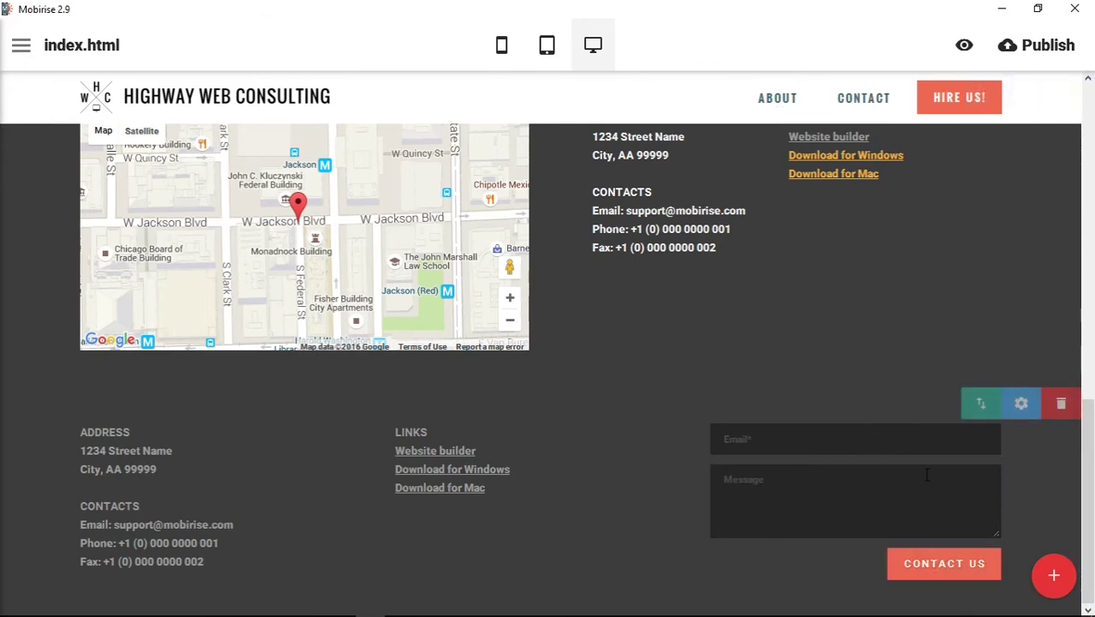
pyautogui.click(792, 462)
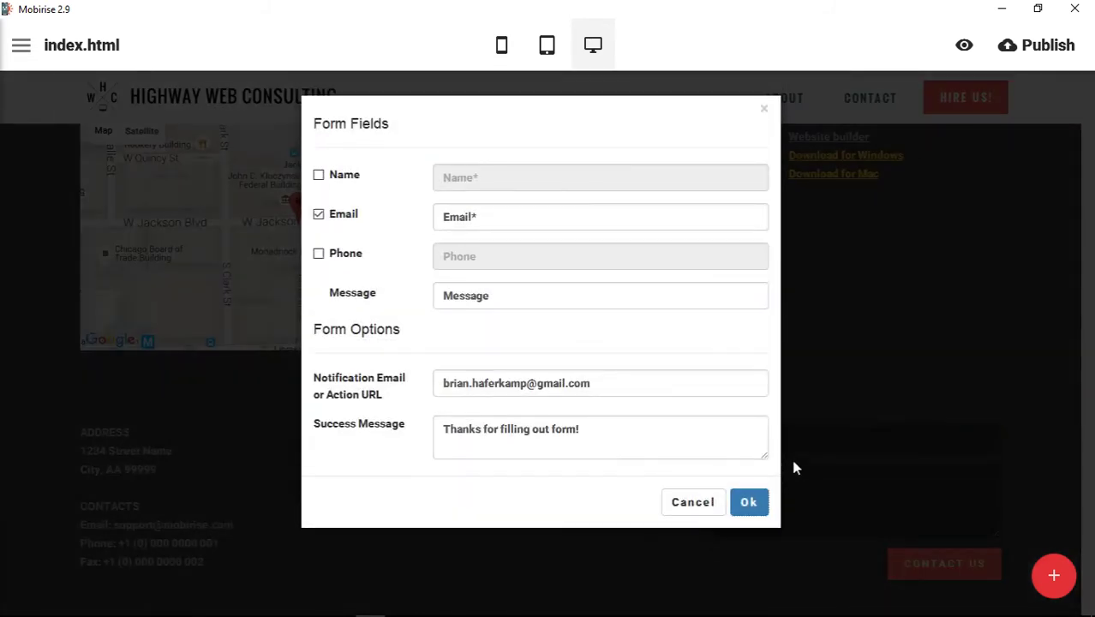
pyautogui.click(319, 176)
pyautogui.click(319, 255)
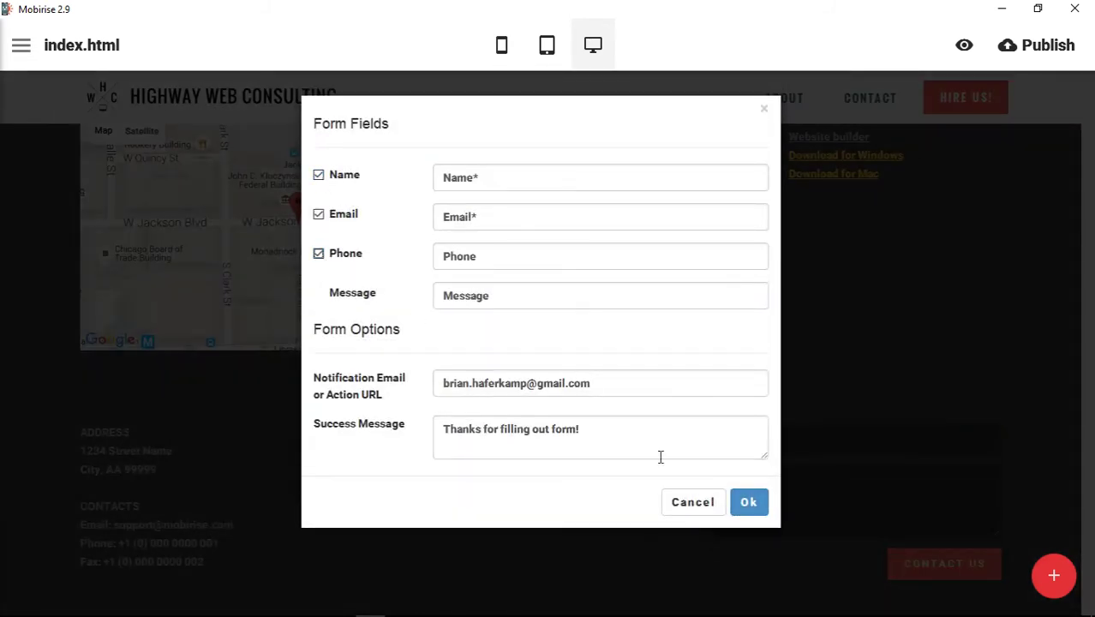
pyautogui.click(748, 502)
pyautogui.scroll(-2, 1028, 428)
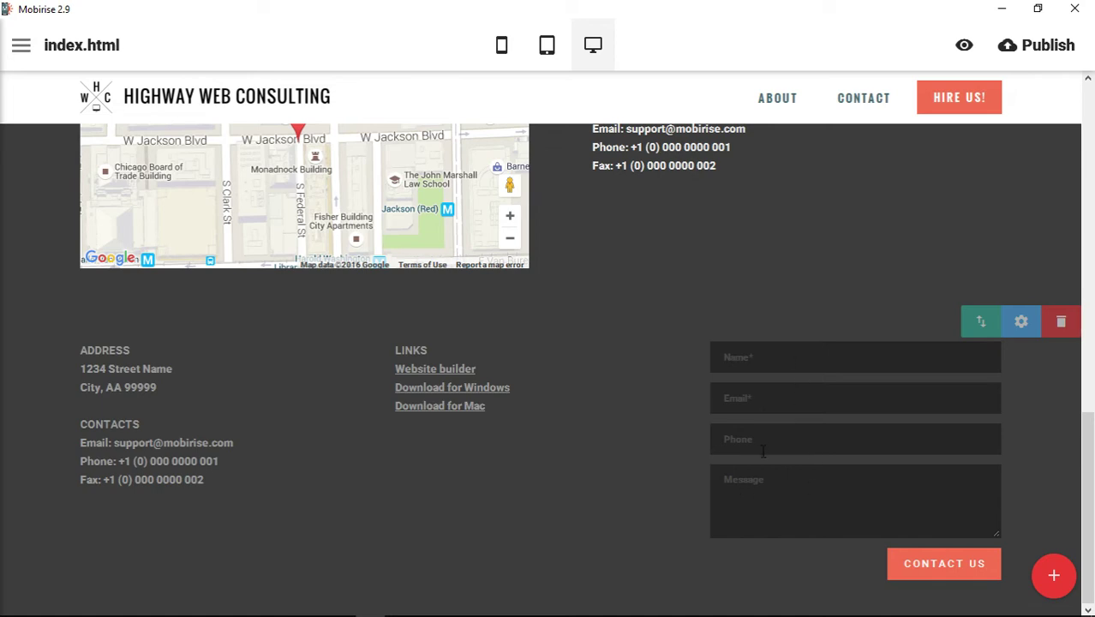
# Relabel the form fields to Full Name and Email Address, and remove the Phone field.
pyautogui.click(768, 483)
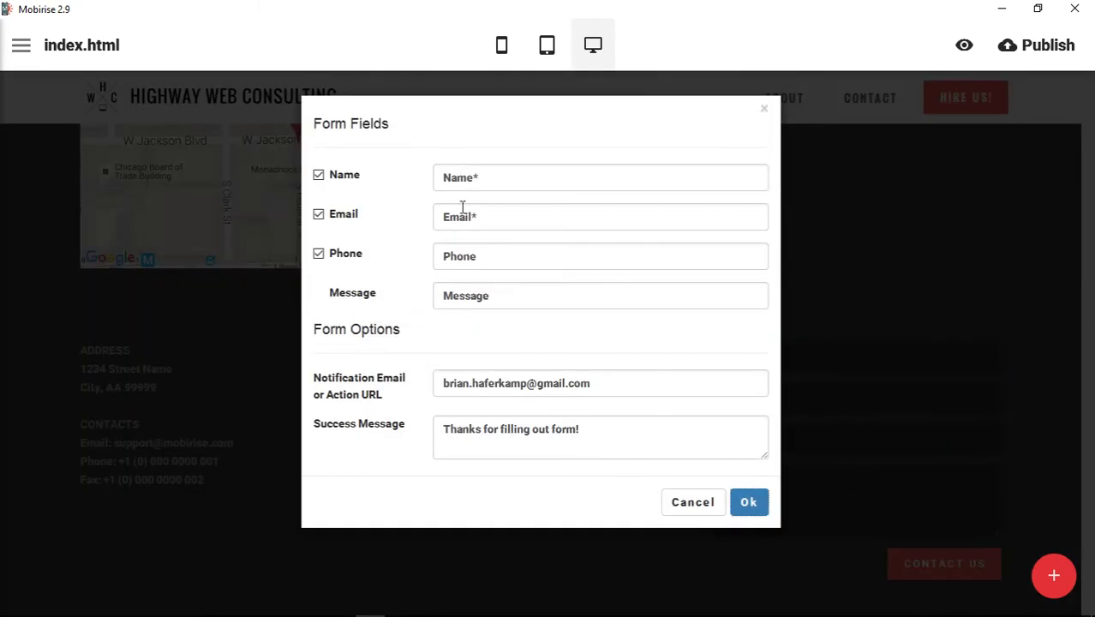
pyautogui.click(318, 176)
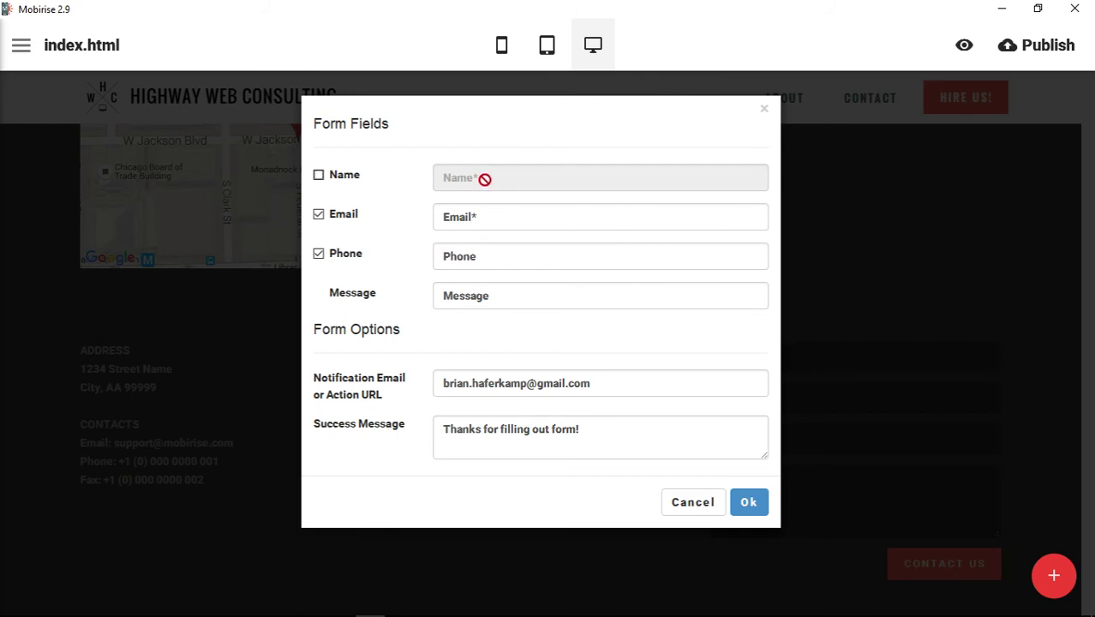
pyautogui.click(319, 176)
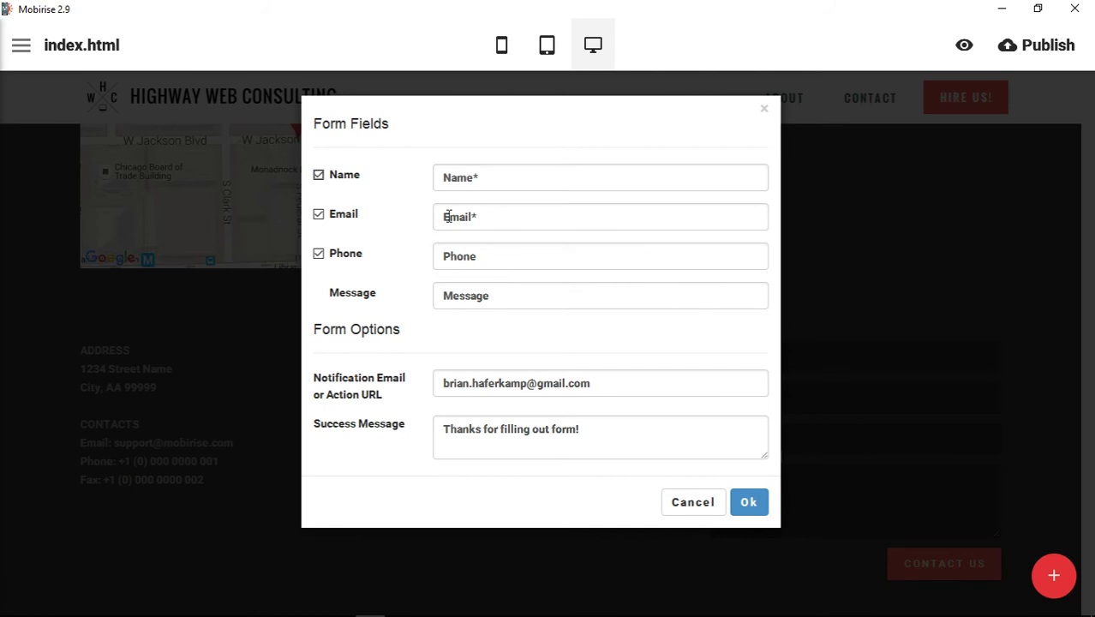
pyautogui.click(446, 181)
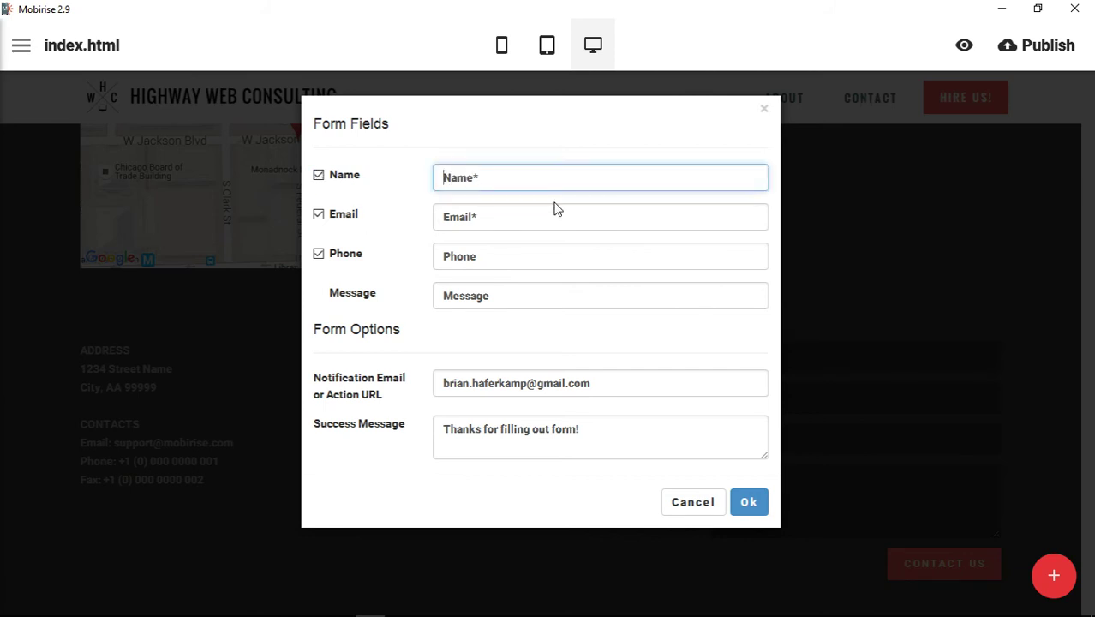
pyautogui.write('Full')
pyautogui.click(472, 218)
pyautogui.write('Address')
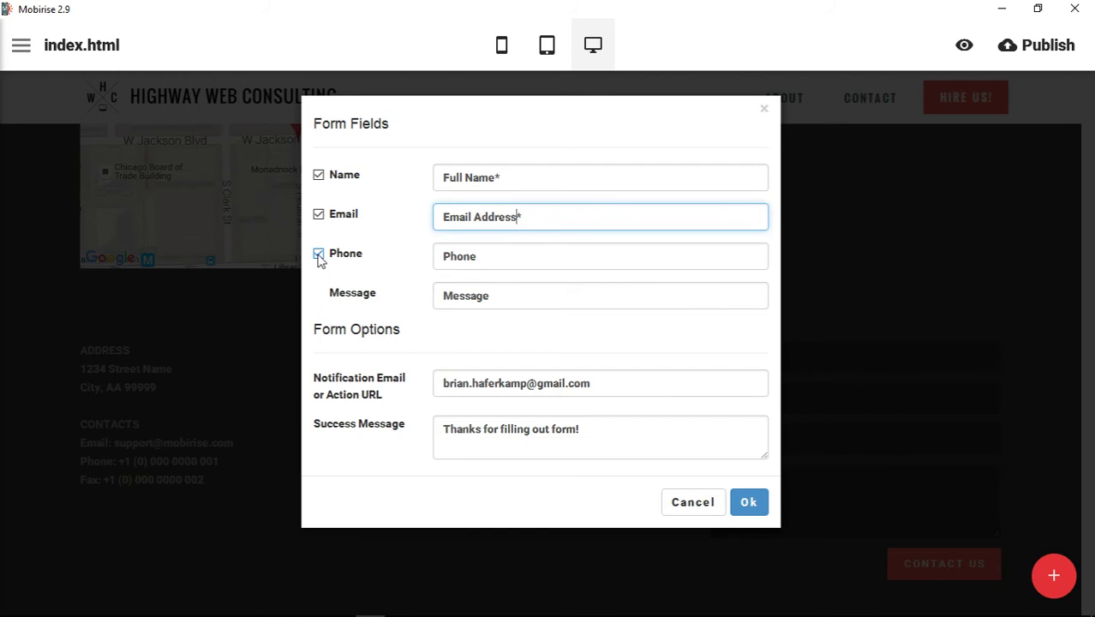
pyautogui.click(319, 256)
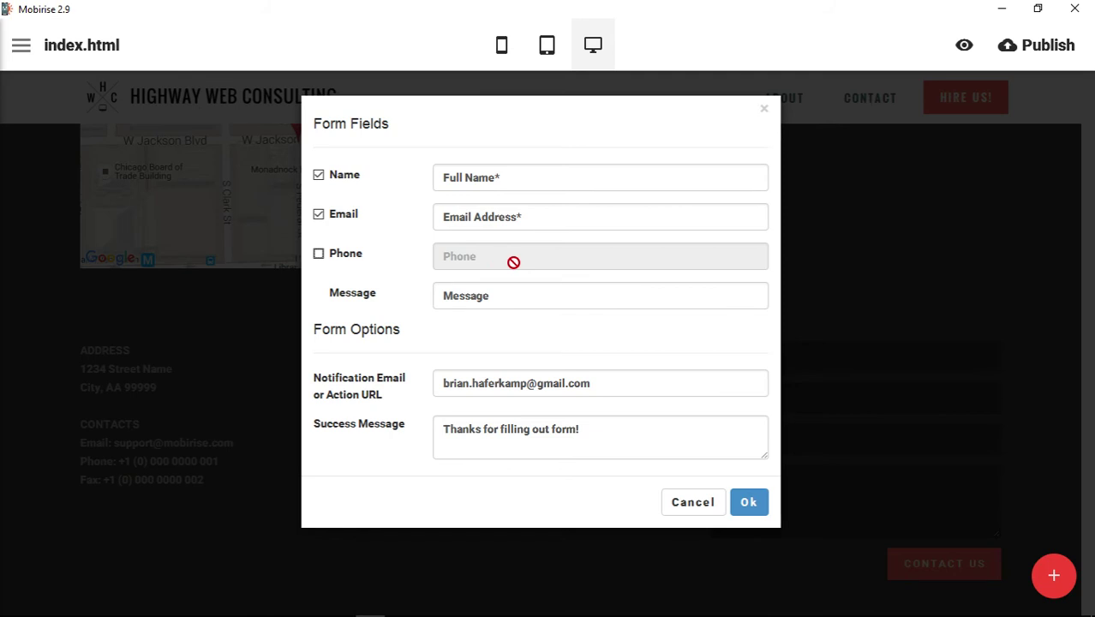
# Point the notification e-mail to the company's own address, review the success message, and save.
pyautogui.moveTo(609, 384); pyautogui.dragTo(471, 390)
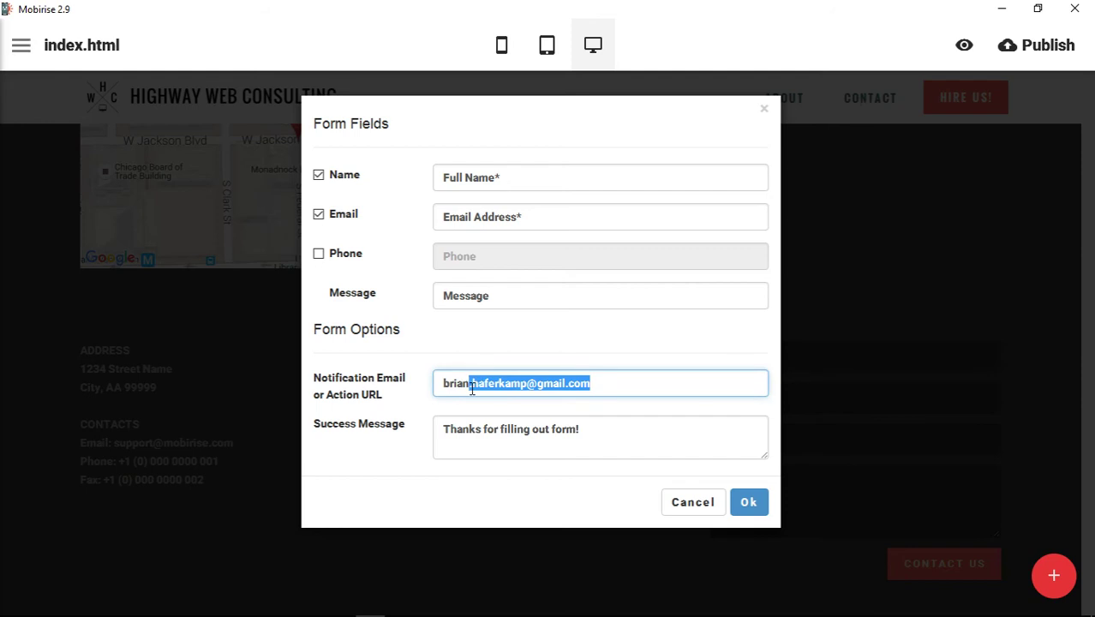
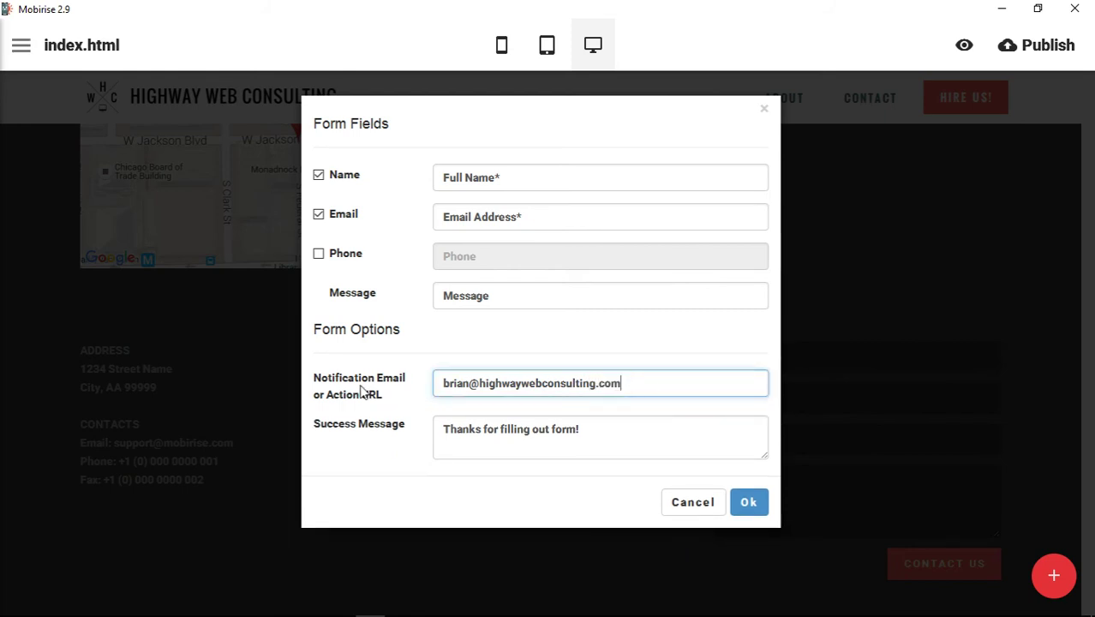
pyautogui.moveTo(440, 385); pyautogui.dragTo(691, 387)
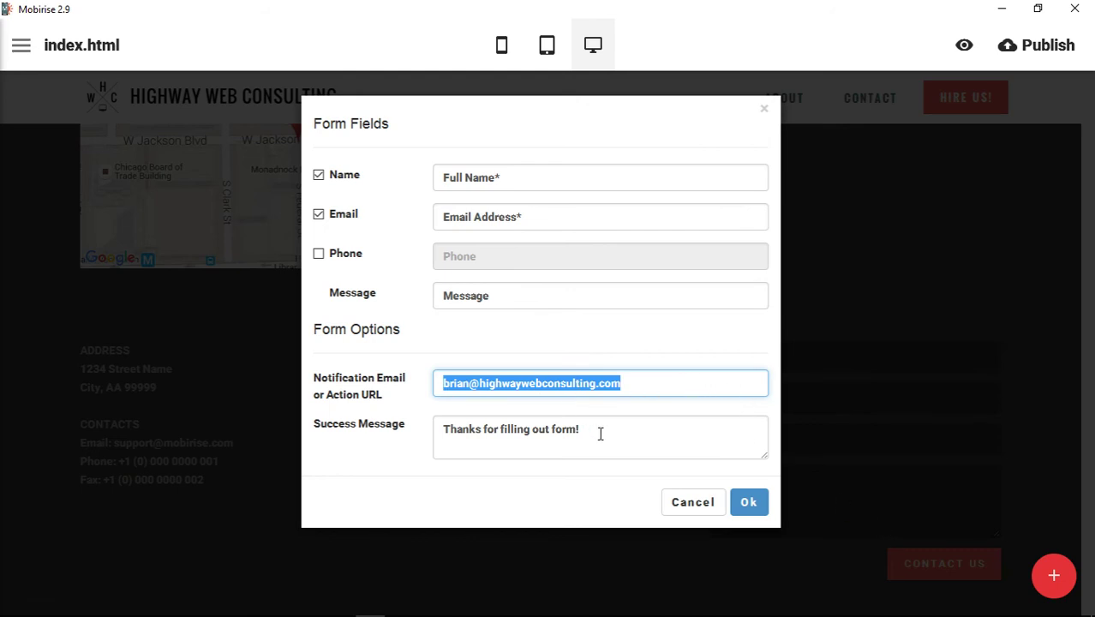
pyautogui.moveTo(599, 433); pyautogui.dragTo(406, 436)
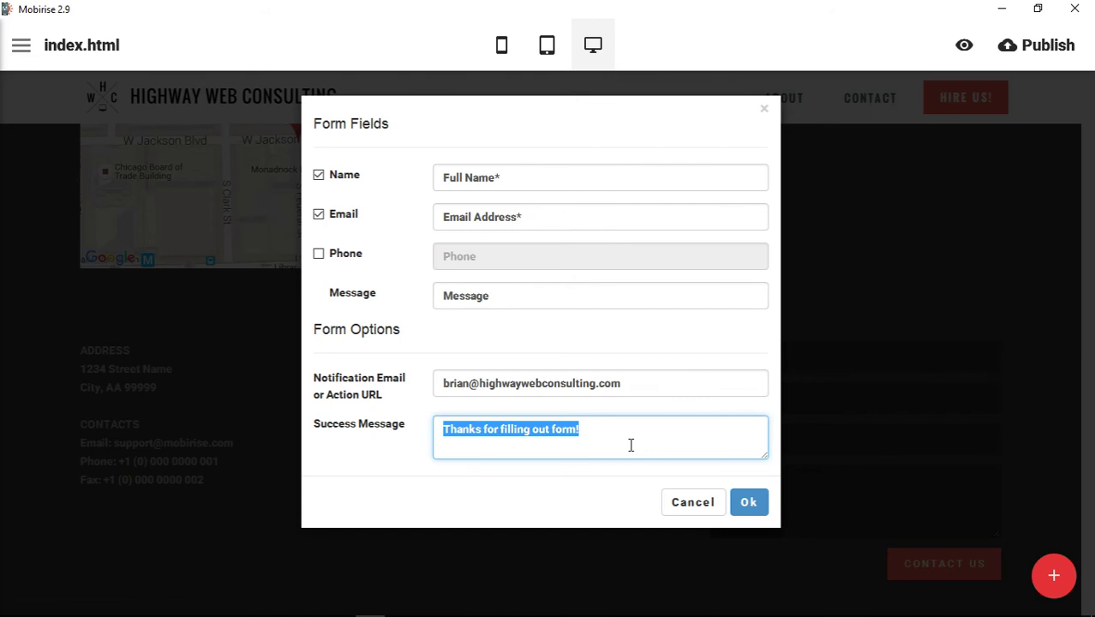
pyautogui.click(747, 510)
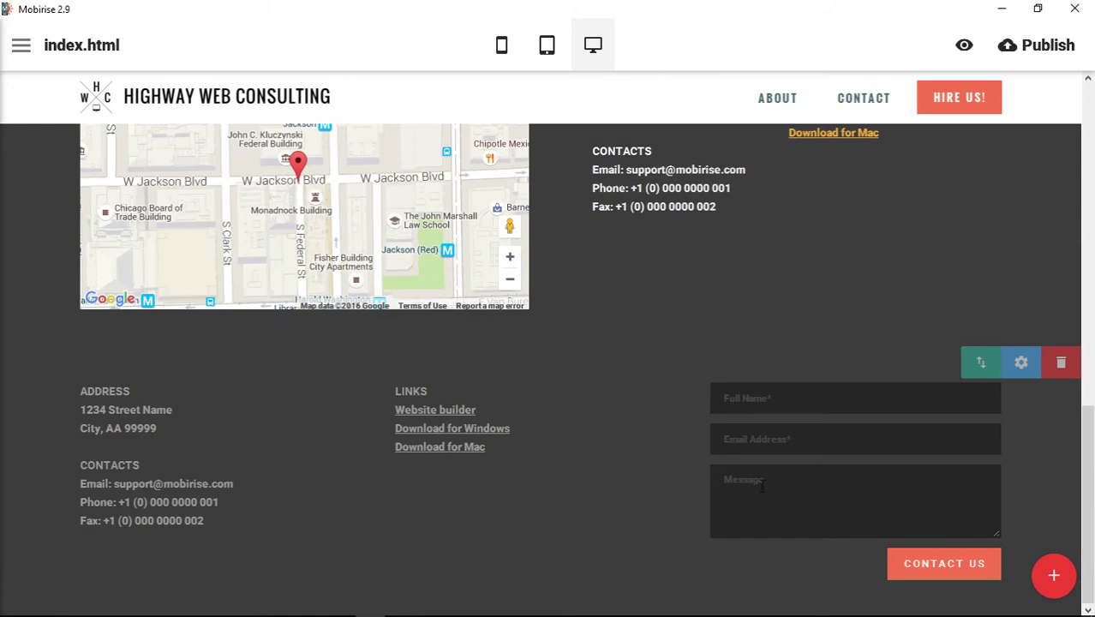
# Try the CONTACT US button in white, then restore it to red.
pyautogui.click(947, 564)
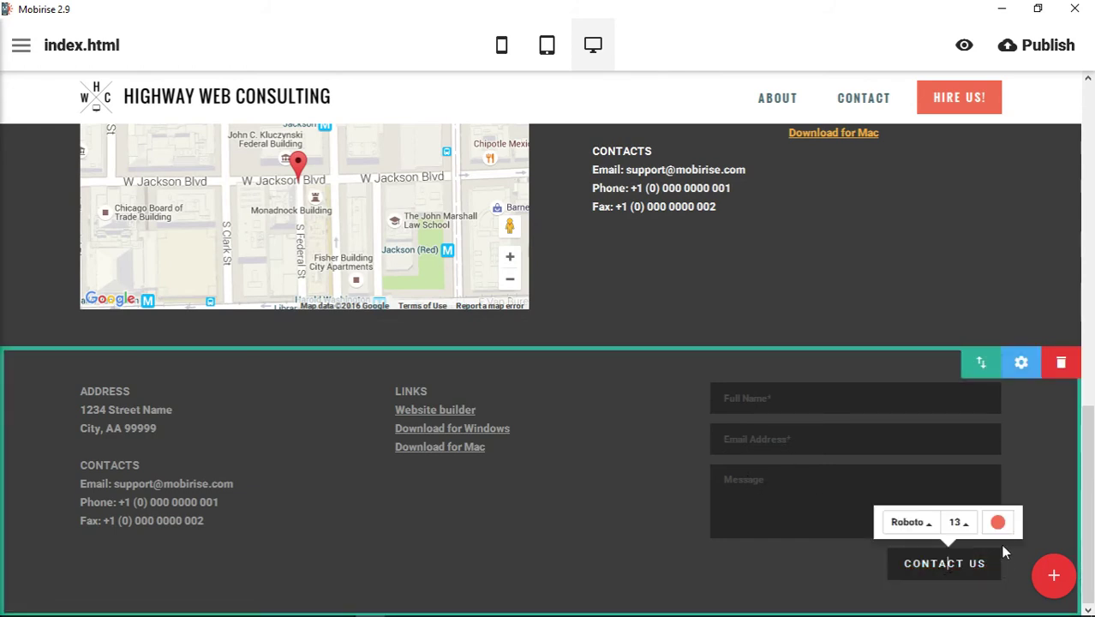
pyautogui.click(999, 523)
pyautogui.click(1020, 370)
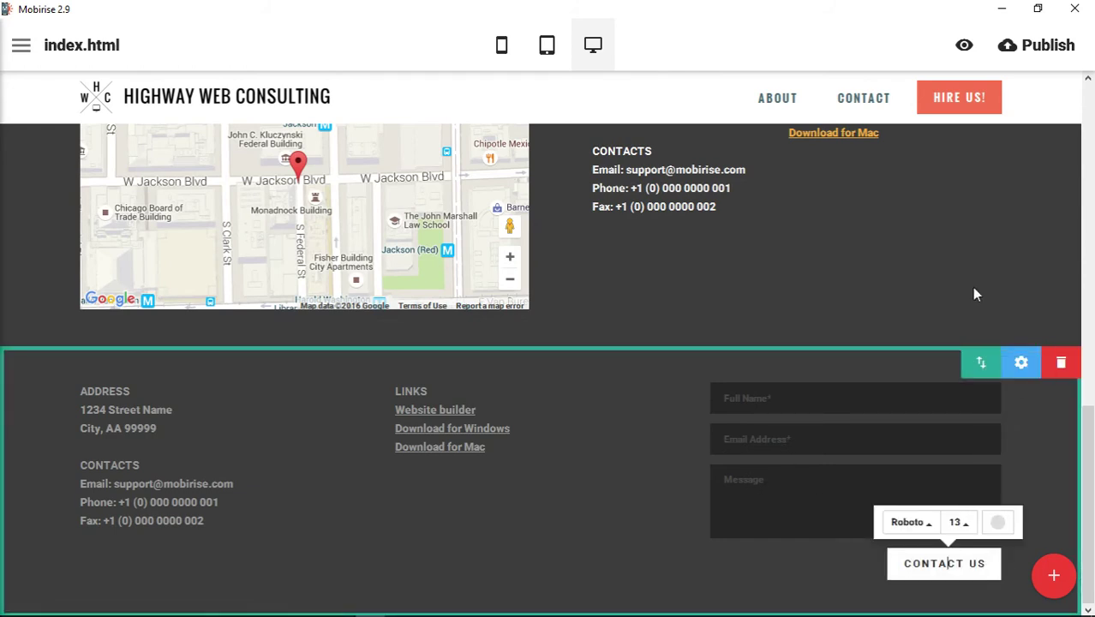
pyautogui.click(815, 49)
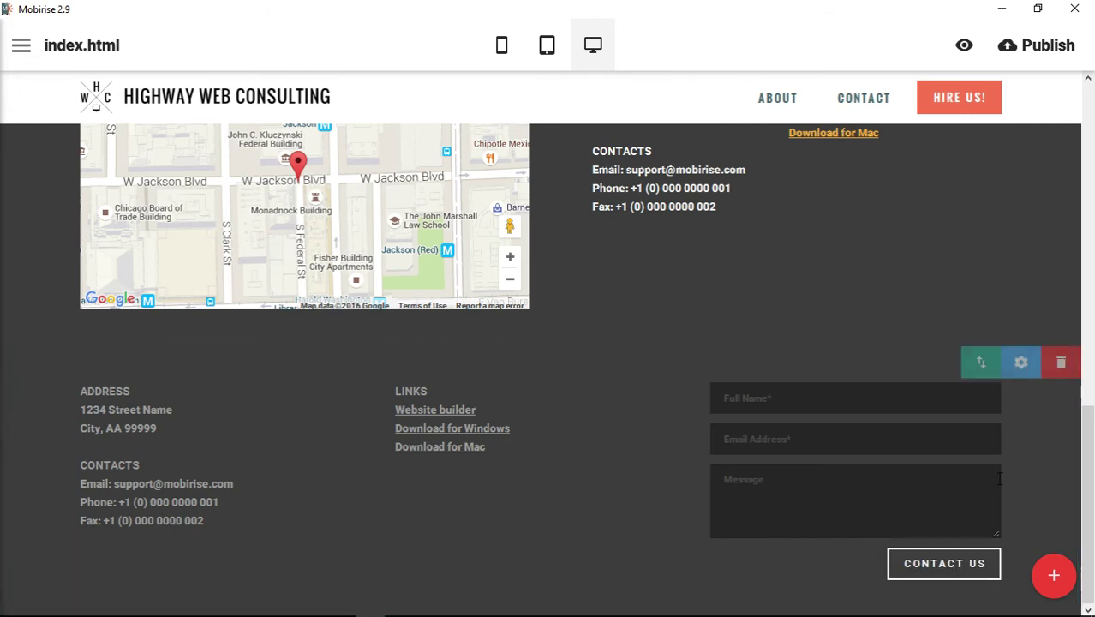
pyautogui.click(964, 564)
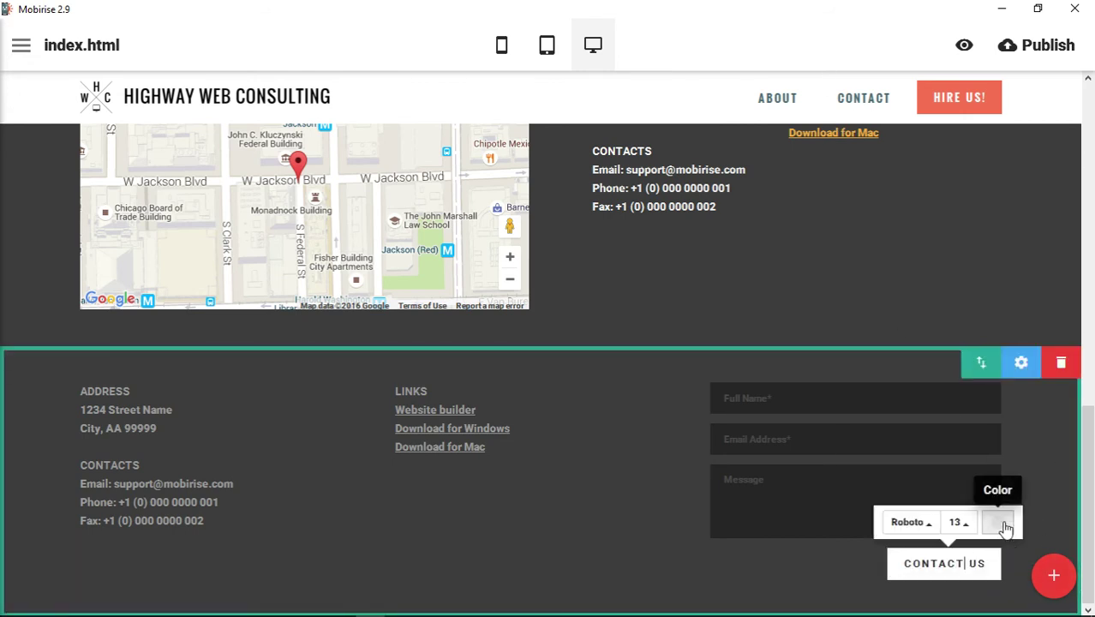
pyautogui.click(999, 522)
pyautogui.click(1020, 474)
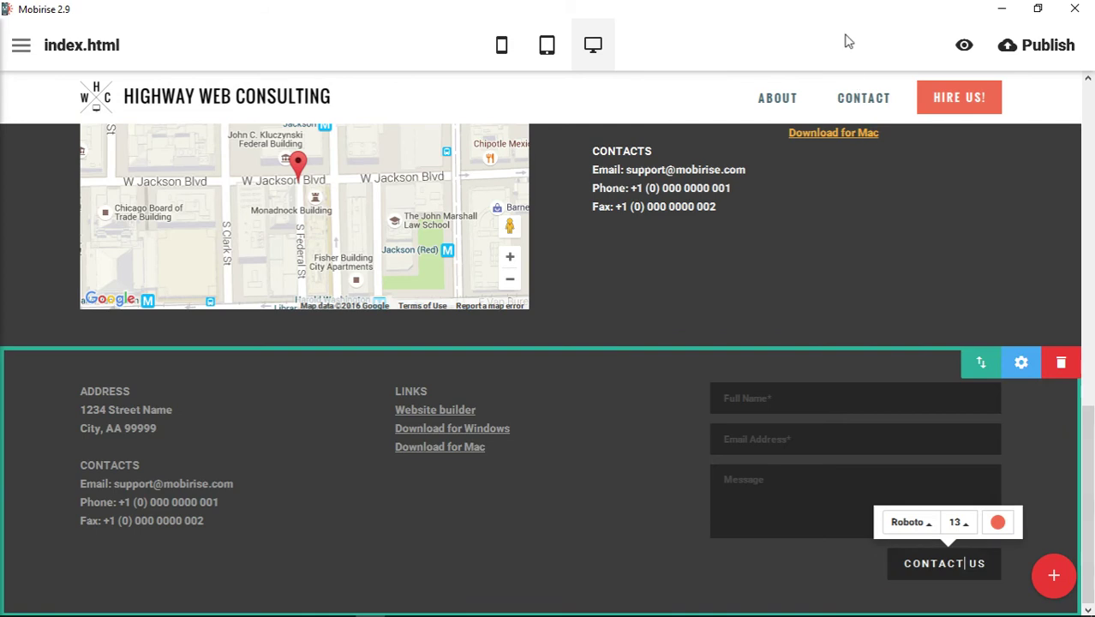
pyautogui.click(846, 39)
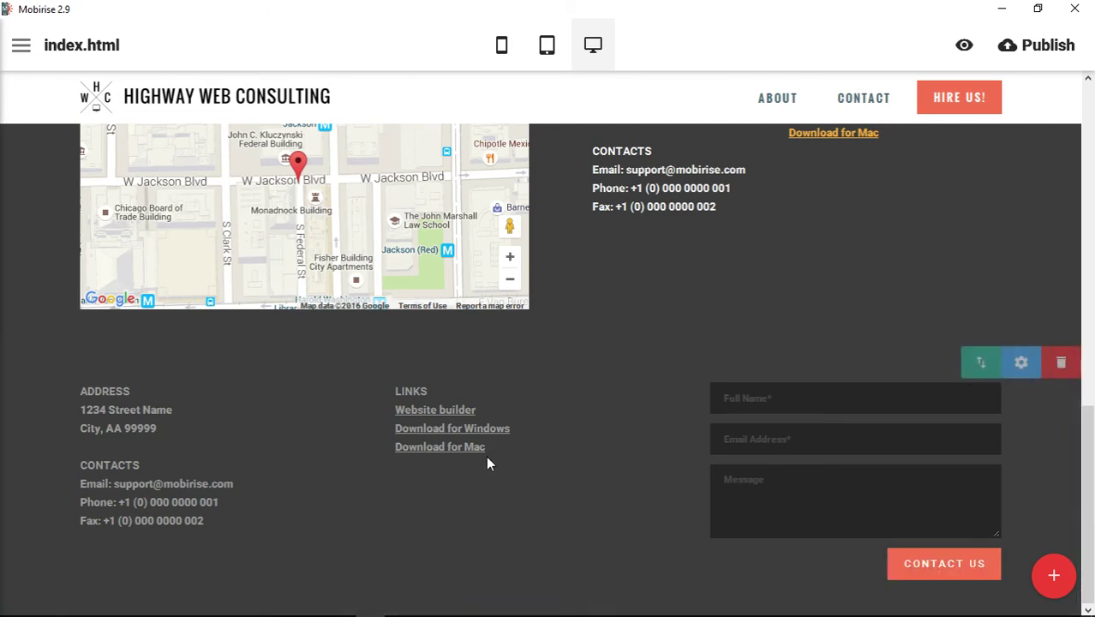
pyautogui.scroll(1, 607, 299)
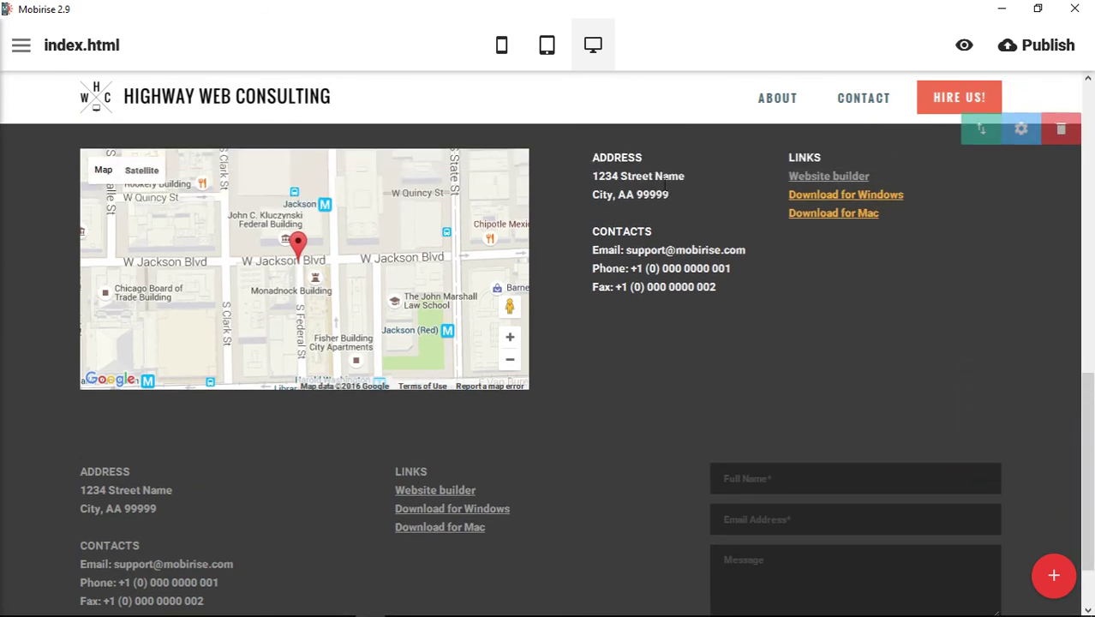
pyautogui.scroll(-1, 329, 456)
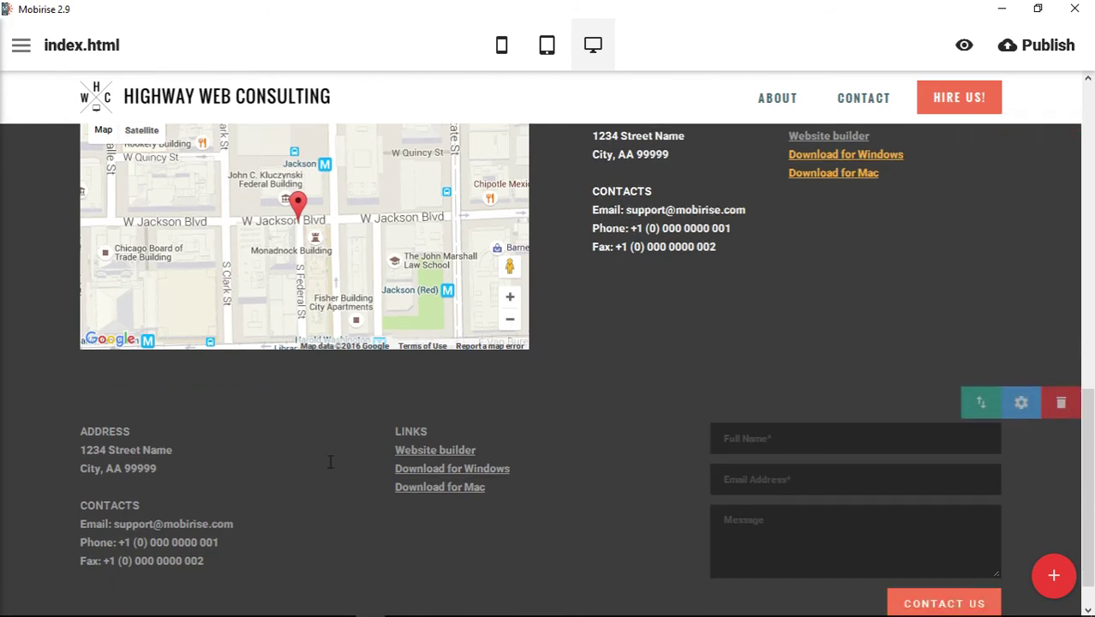
# Make the ADDRESS and CONTACTS headings blue and their details white.
pyautogui.click(161, 427)
pyautogui.click(186, 359)
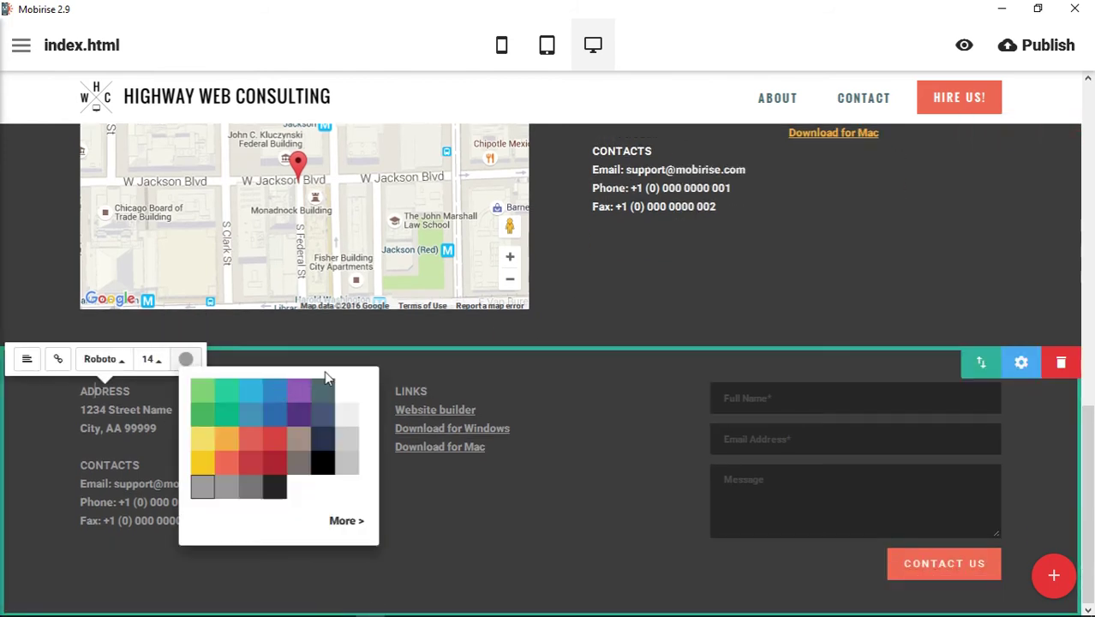
pyautogui.click(280, 398)
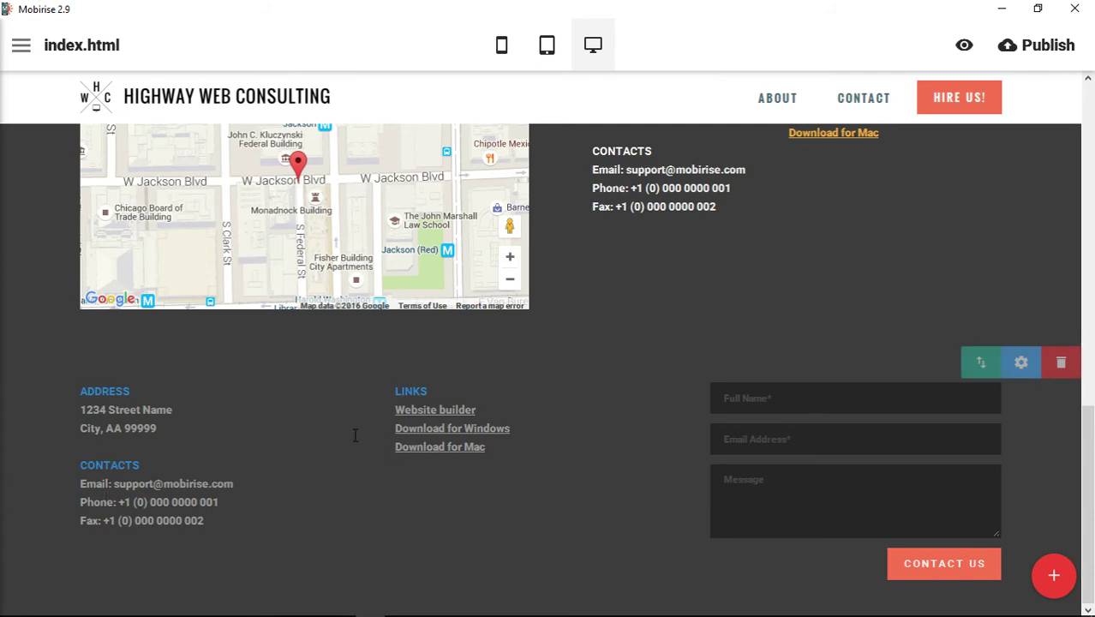
pyautogui.click(136, 428)
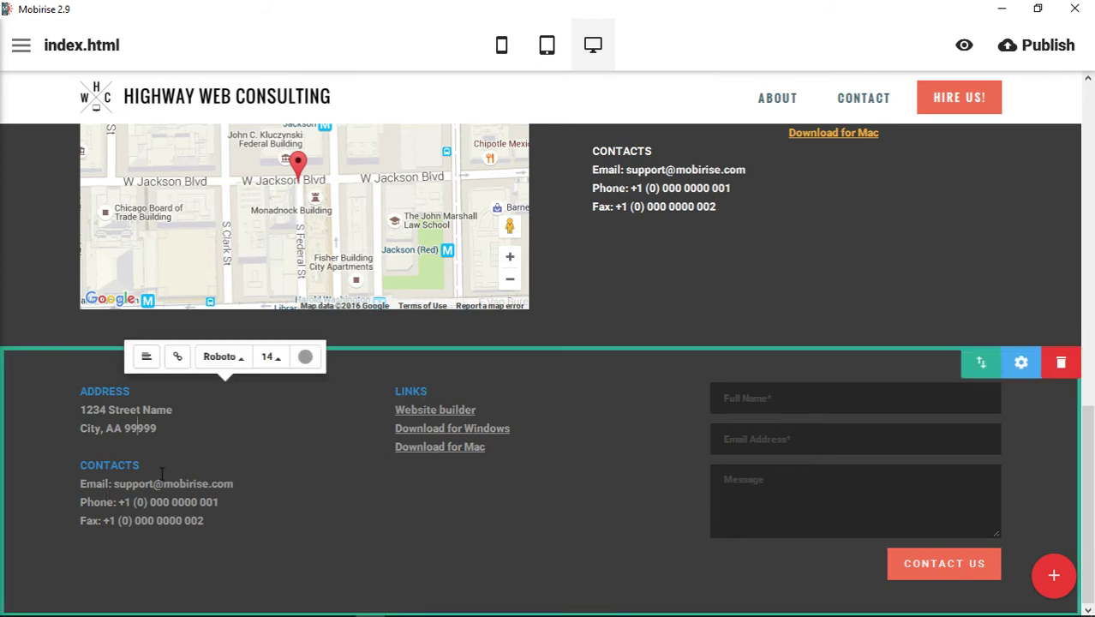
pyautogui.click(305, 356)
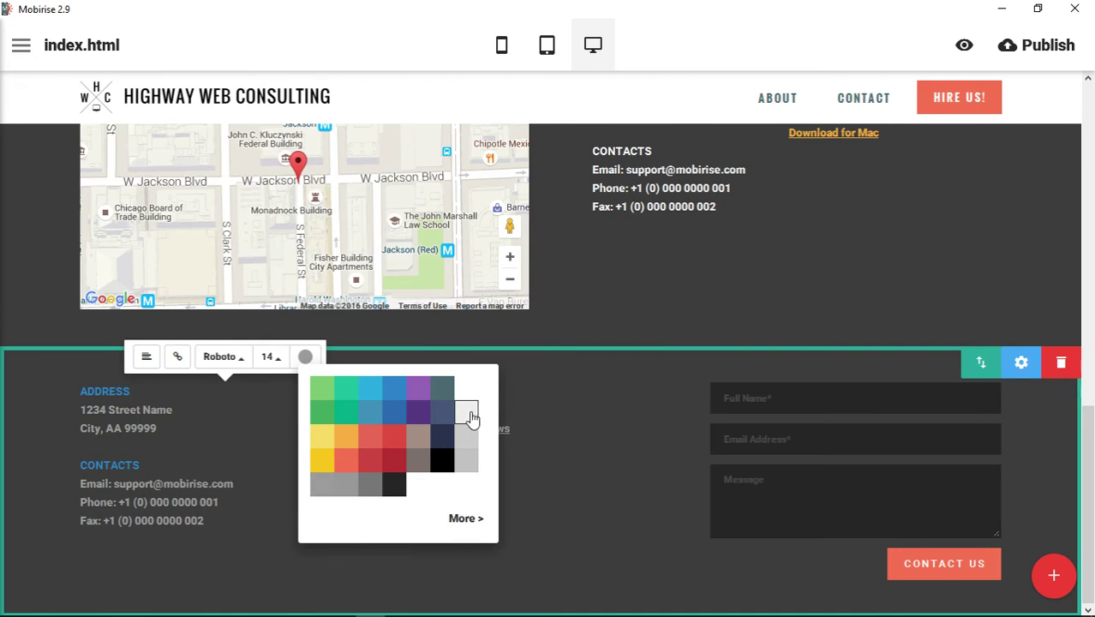
pyautogui.click(468, 413)
pyautogui.click(666, 37)
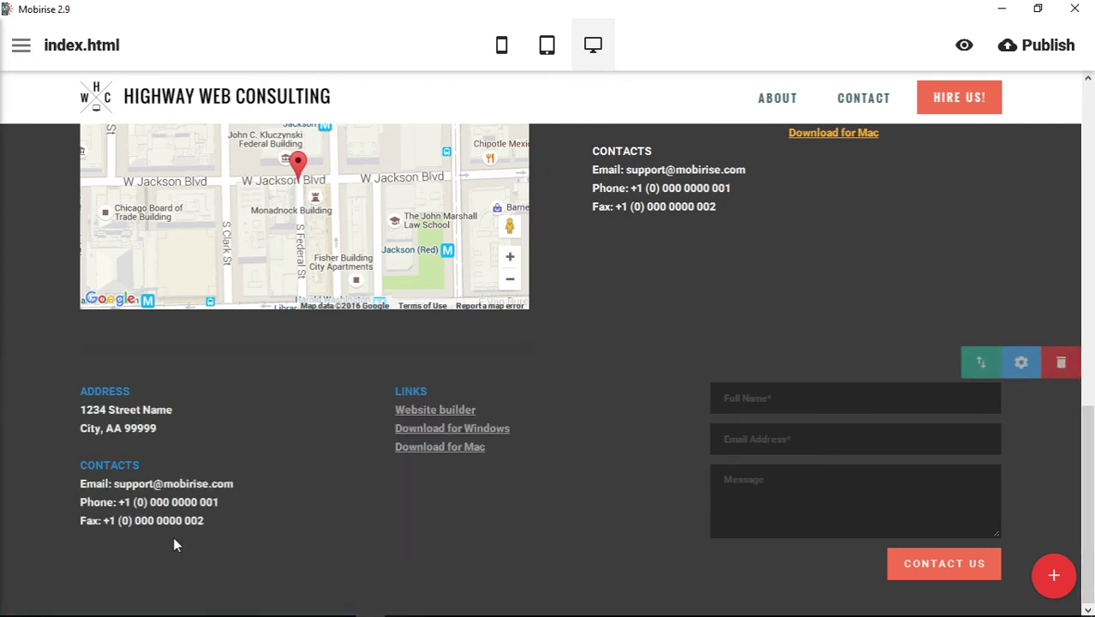
# Colour the Download for Mac link light blue.
pyautogui.click(427, 447)
pyautogui.click(548, 413)
pyautogui.click(570, 297)
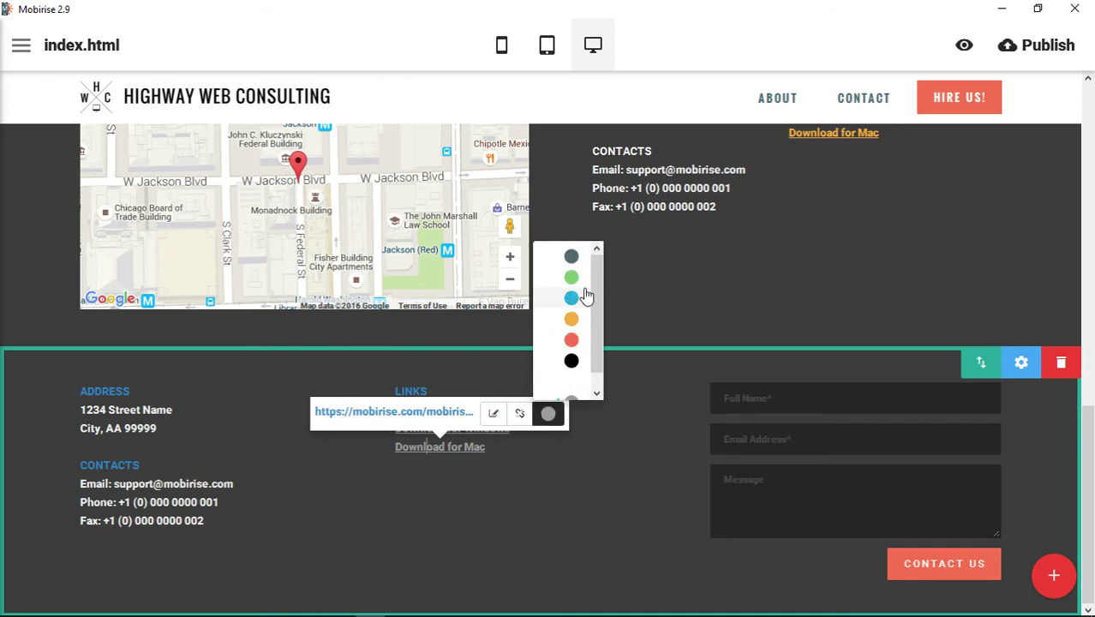
pyautogui.click(721, 44)
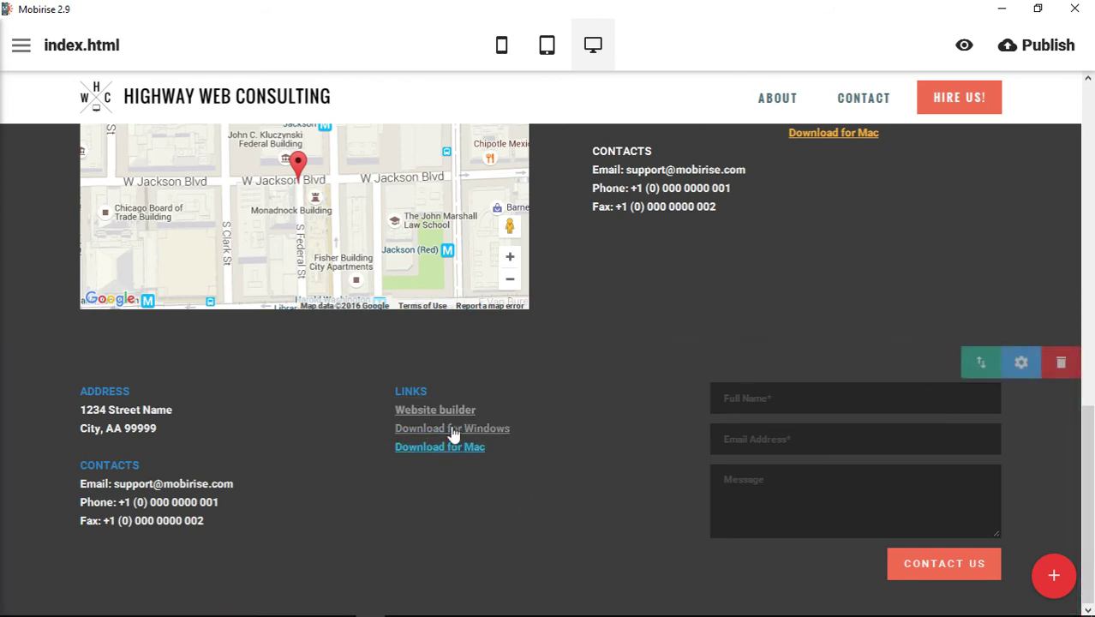
pyautogui.click(1053, 576)
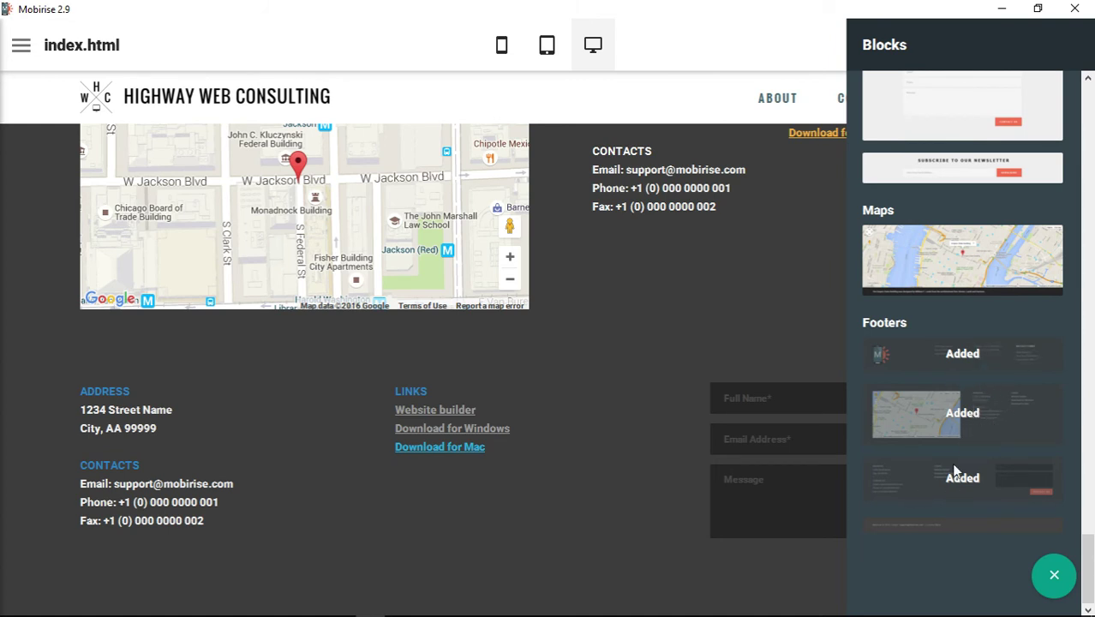
# Add the slim copyright footer block with Terms of Use and Privacy Policy links.
pyautogui.scroll(4, 716, 349)
pyautogui.scroll(-4, 685, 350)
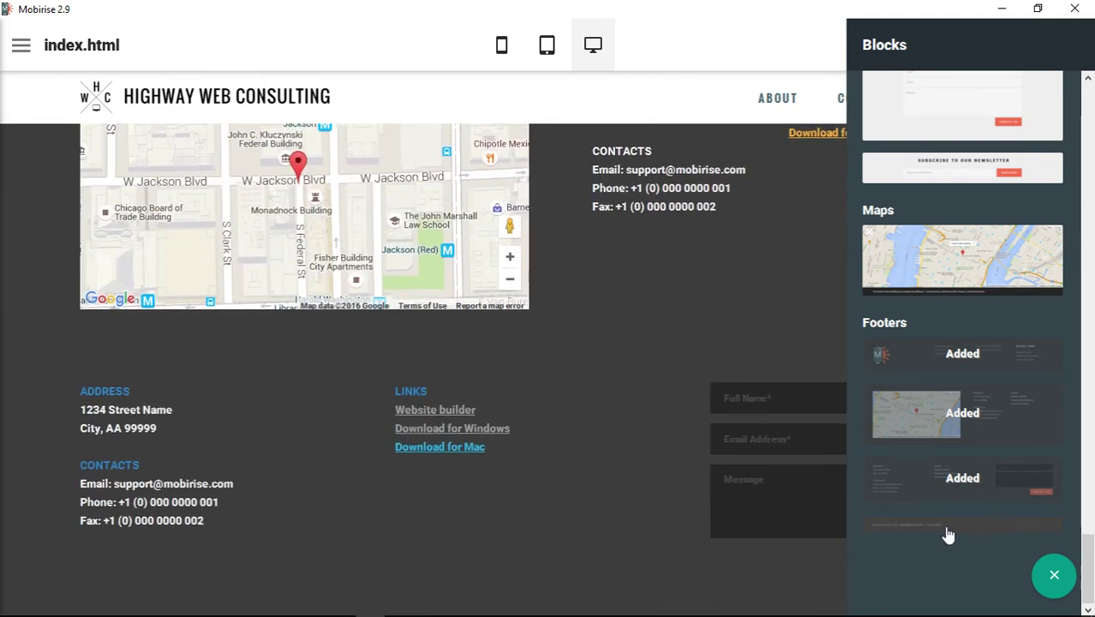
pyautogui.click(979, 534)
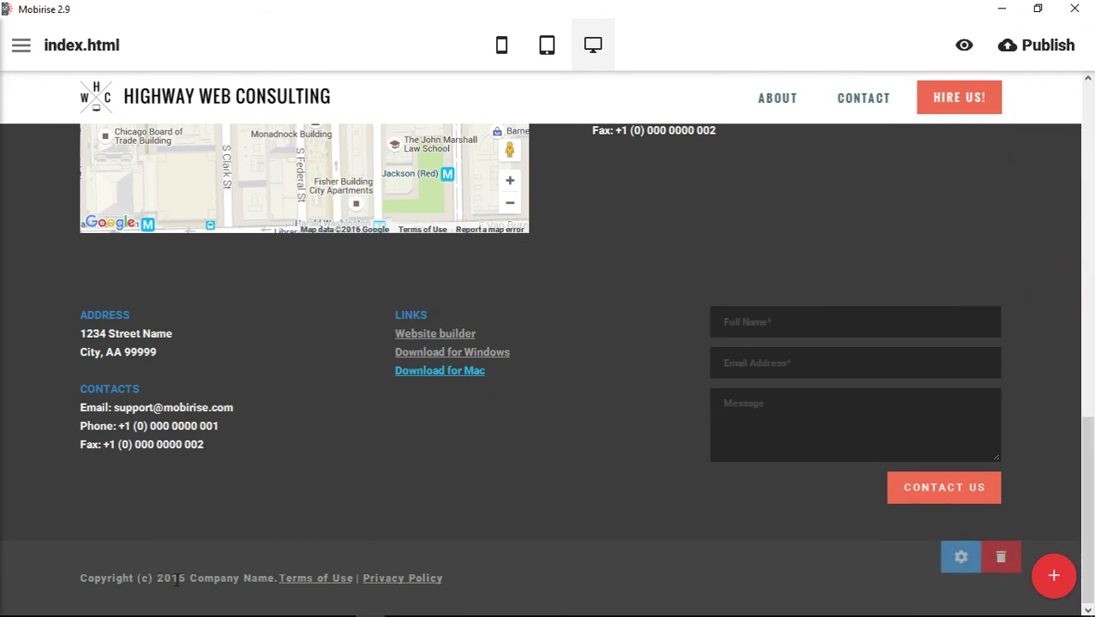
# Change the copyright line to '2016 Highway Web Consulting |' and unlink Privacy Policy.
pyautogui.click(180, 579)
pyautogui.press('BackSpace')
pyautogui.write('6')
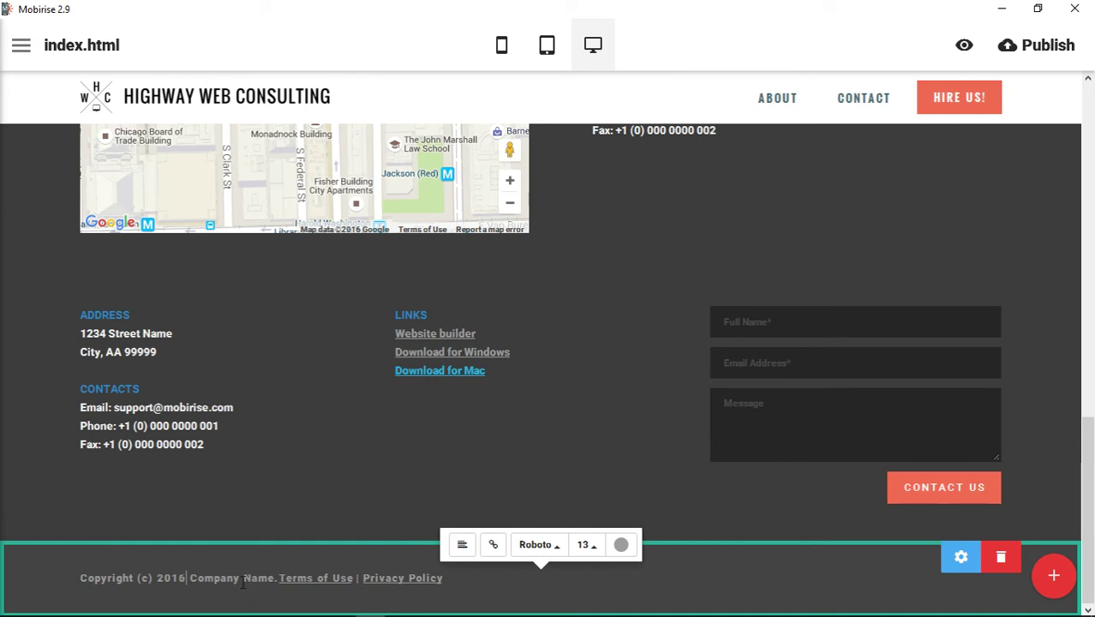
pyautogui.moveTo(191, 578); pyautogui.dragTo(274, 578)
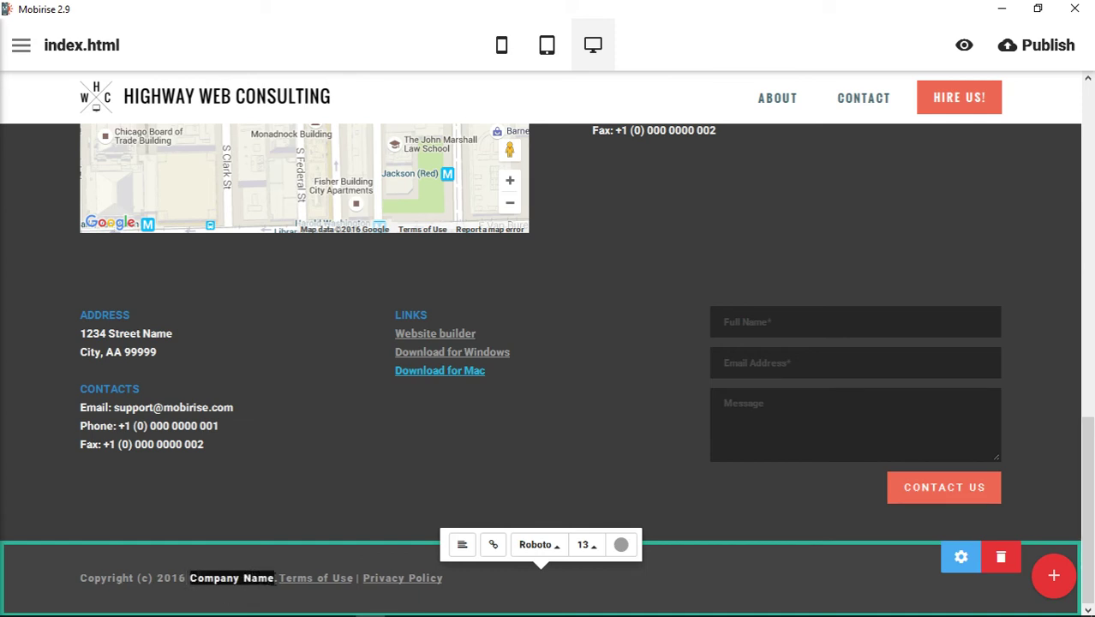
pyautogui.write('Highway W')
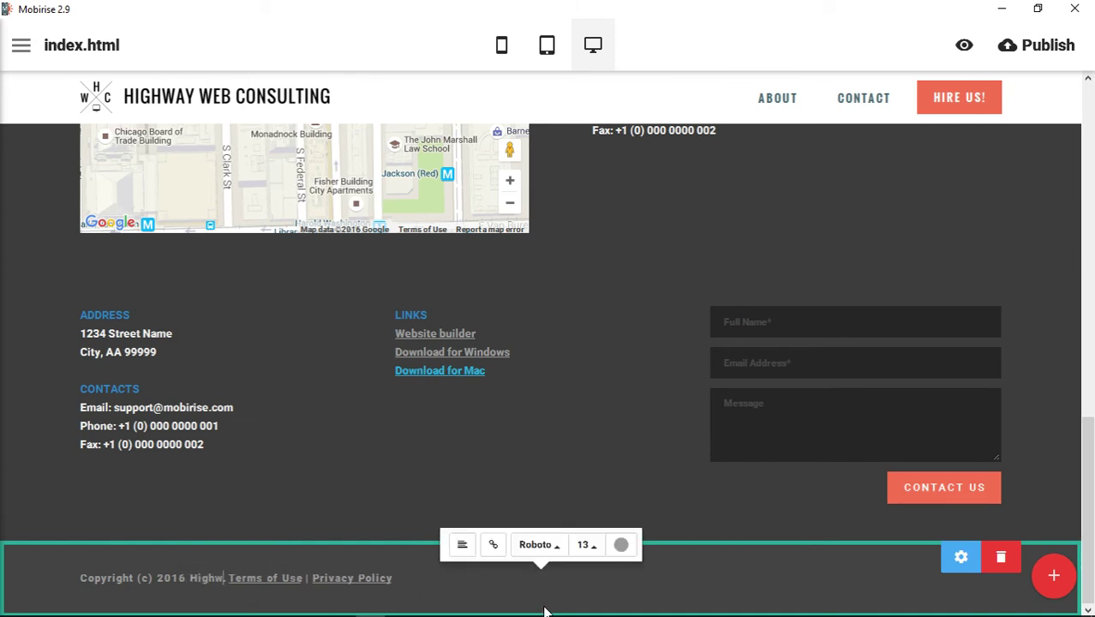
pyautogui.press('BackSpace')
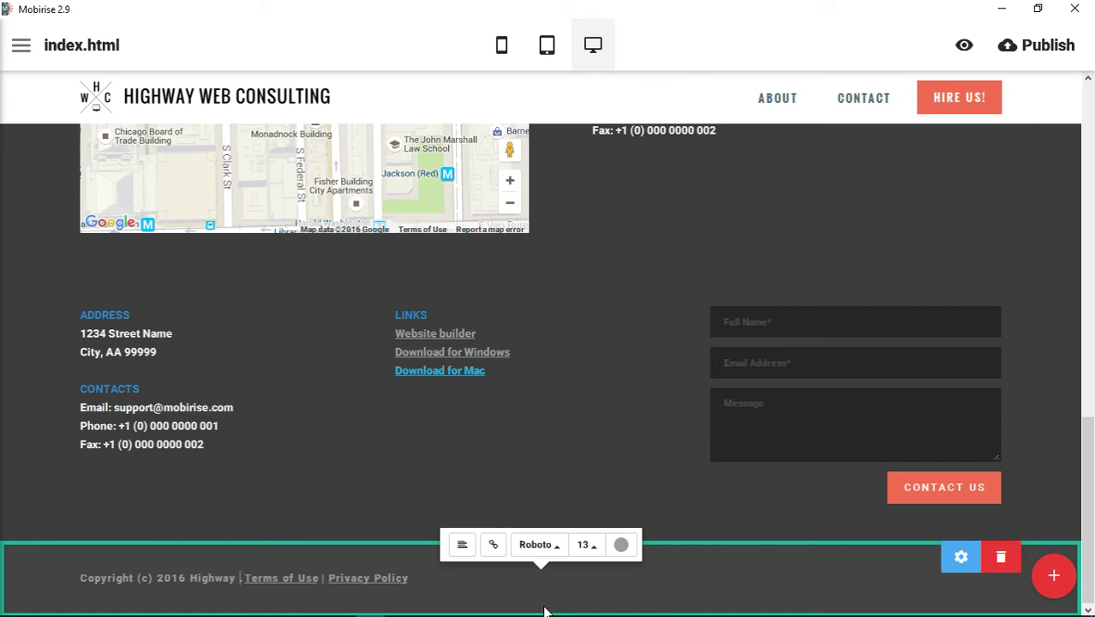
pyautogui.write('Web Cons')
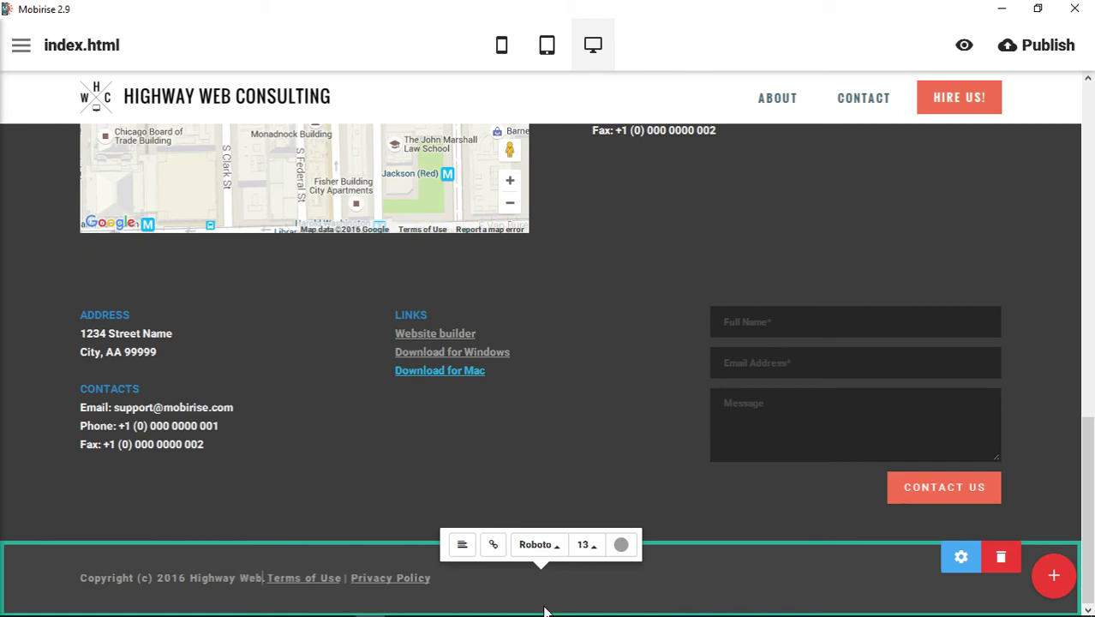
pyautogui.write('ulting')
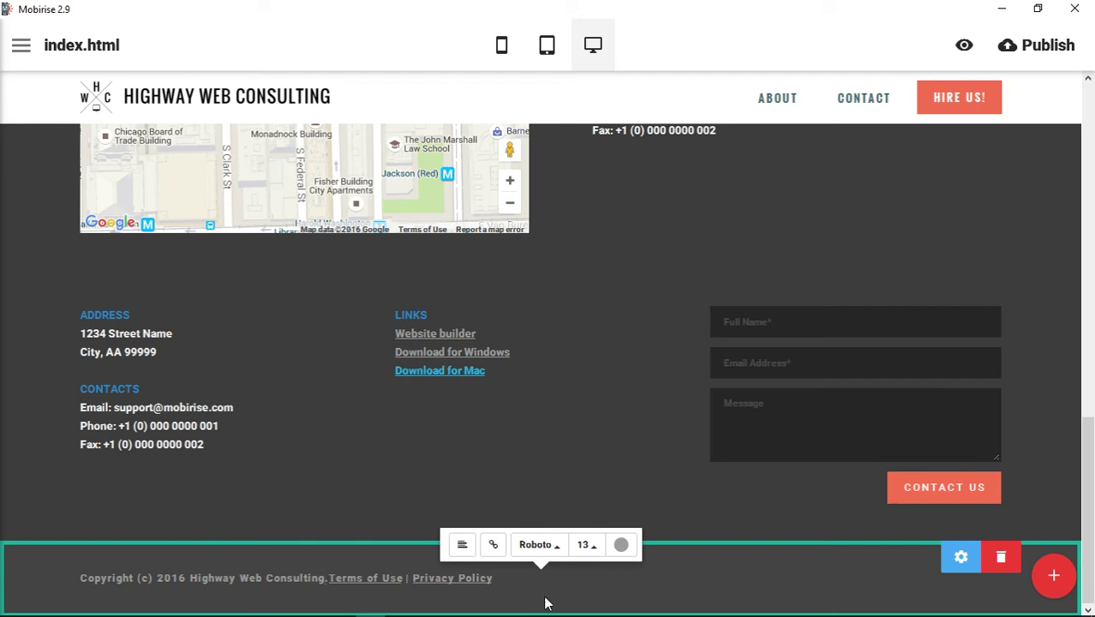
pyautogui.write(' |')
pyautogui.click(674, 582)
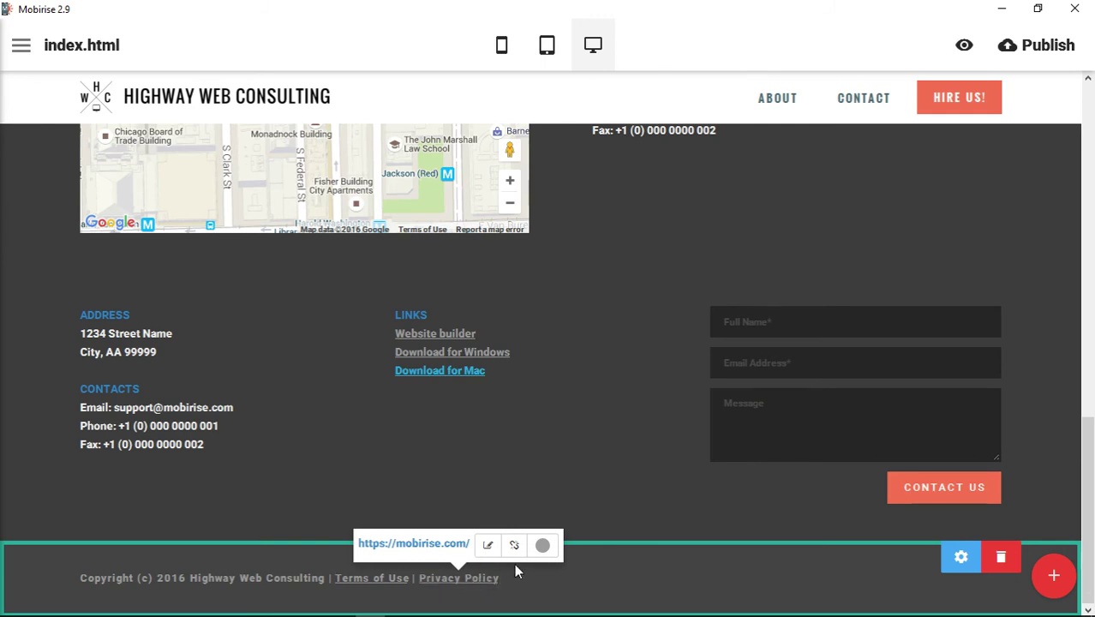
pyautogui.click(514, 545)
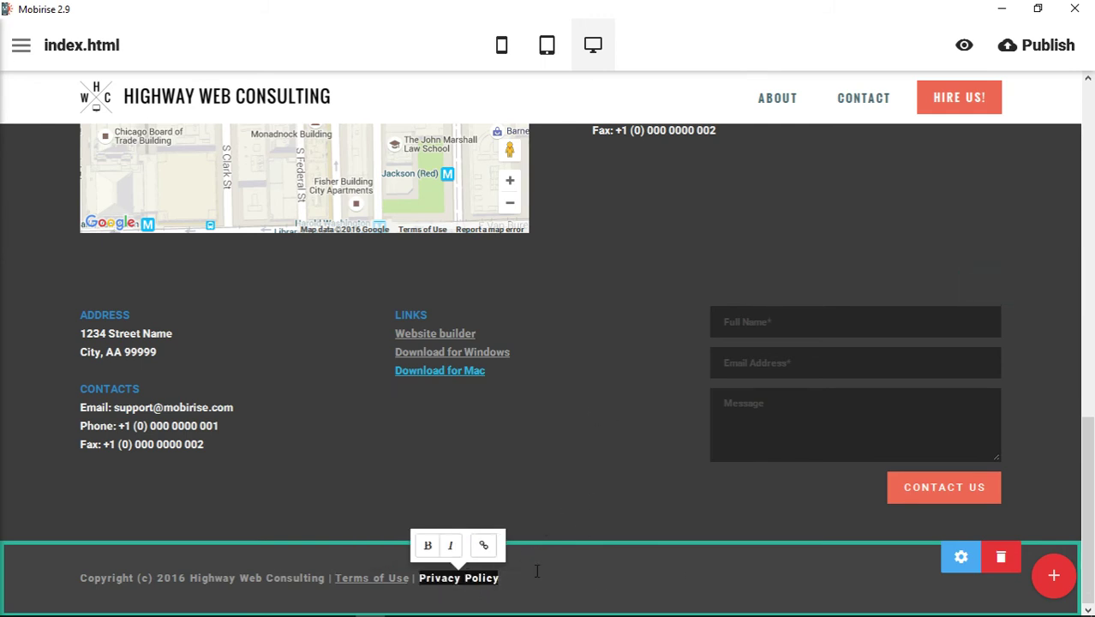
pyautogui.click(483, 544)
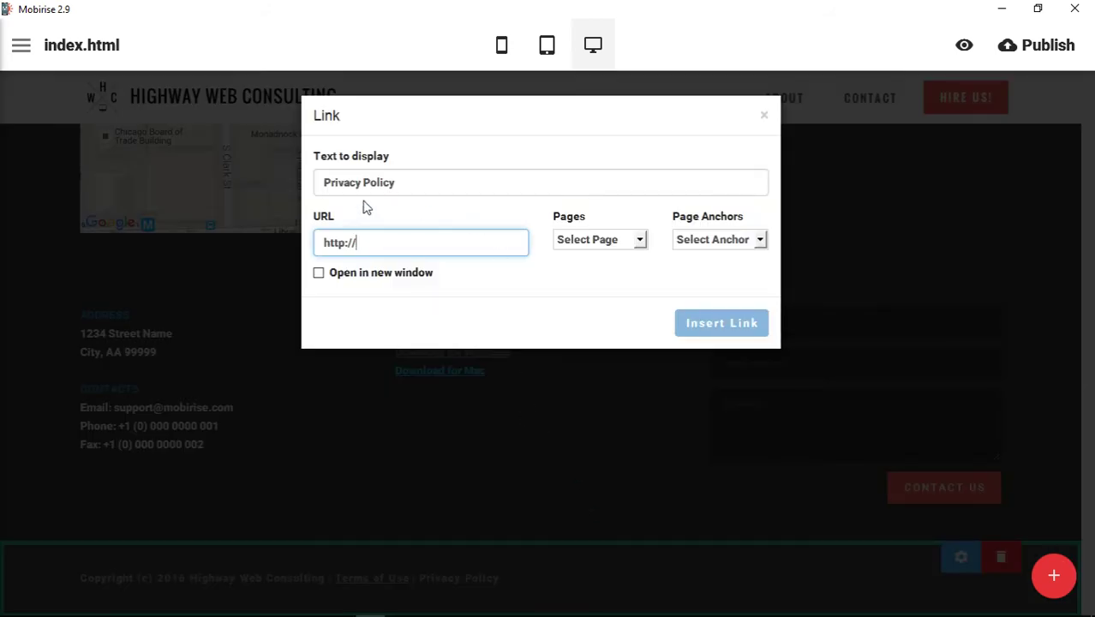
pyautogui.write('@')
pyautogui.press('BackSpace')
pyautogui.write('#')
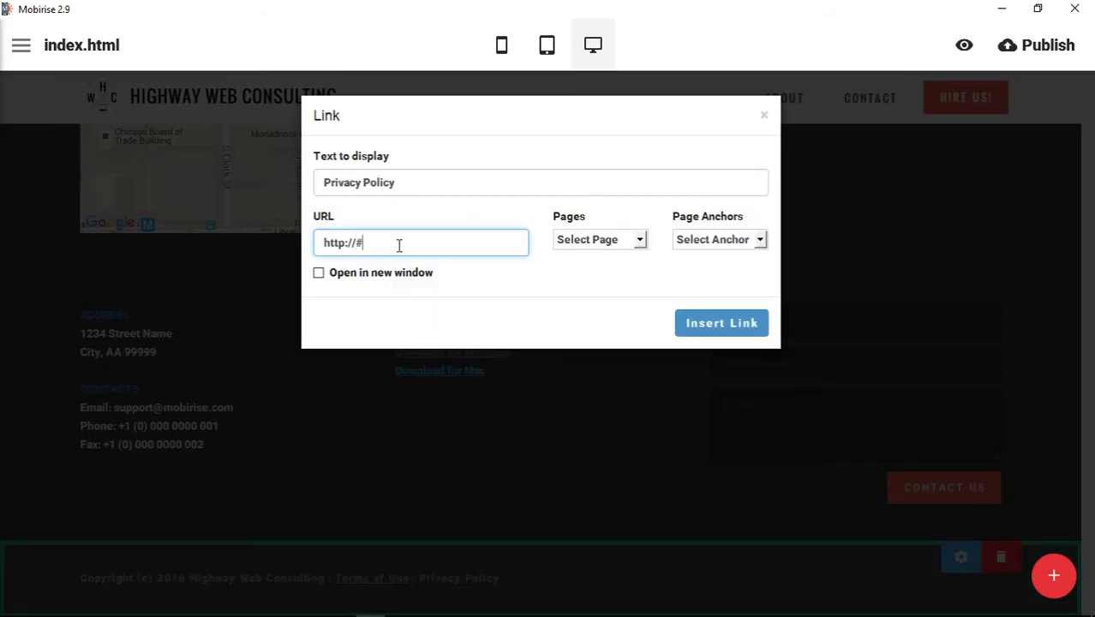
pyautogui.click(705, 332)
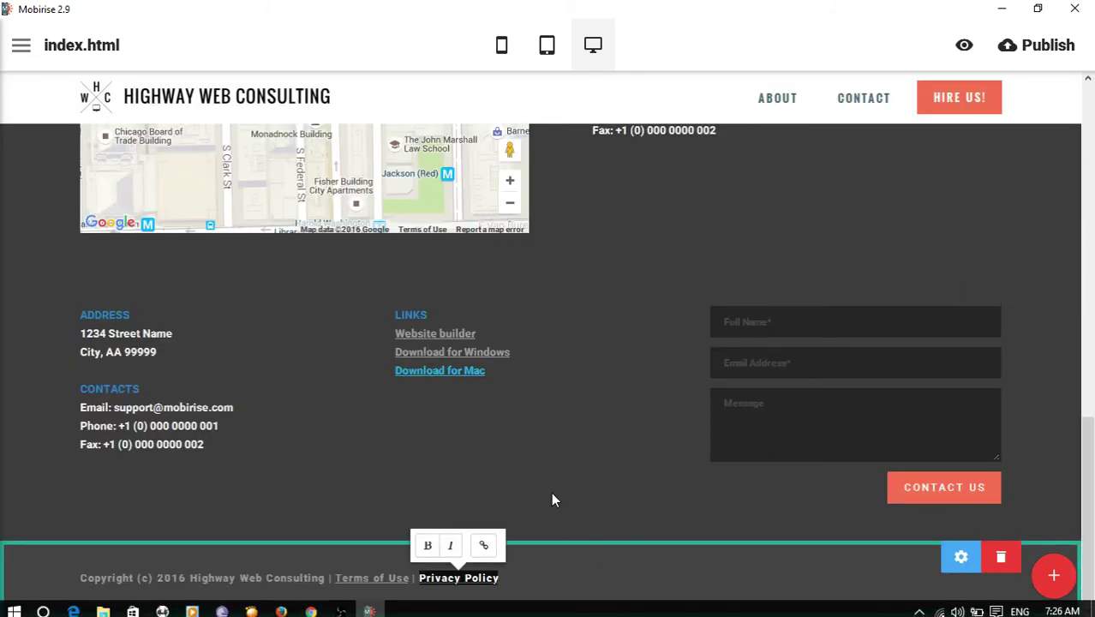
pyautogui.click(715, 49)
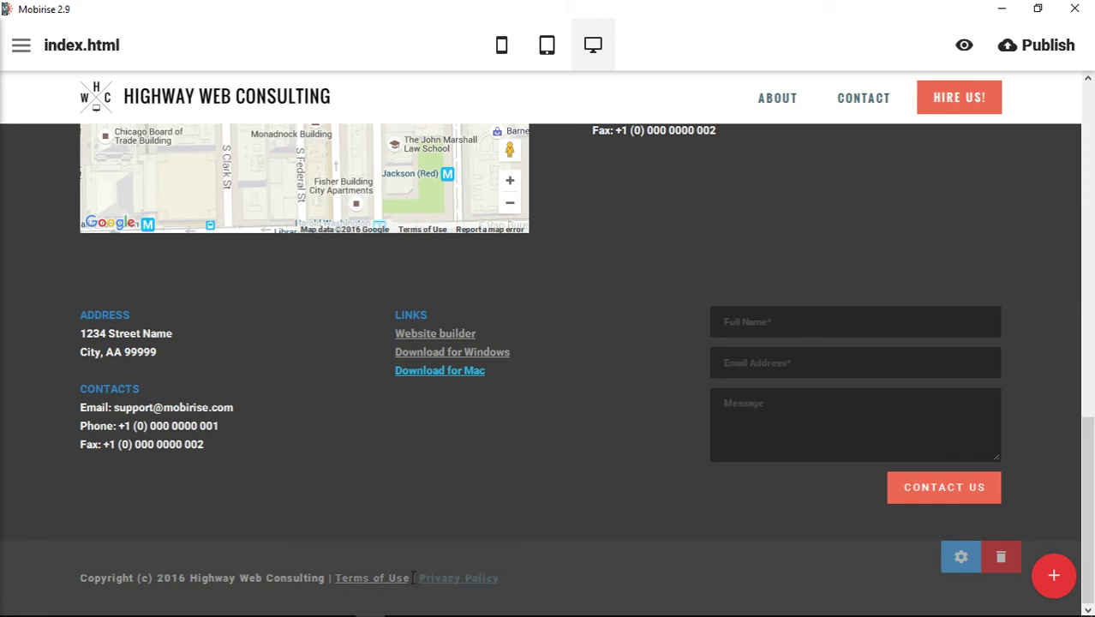
# Colour both the Privacy Policy and Terms of Use links blue.
pyautogui.click(455, 581)
pyautogui.click(505, 545)
pyautogui.scroll(-2, 528, 449)
pyautogui.click(526, 516)
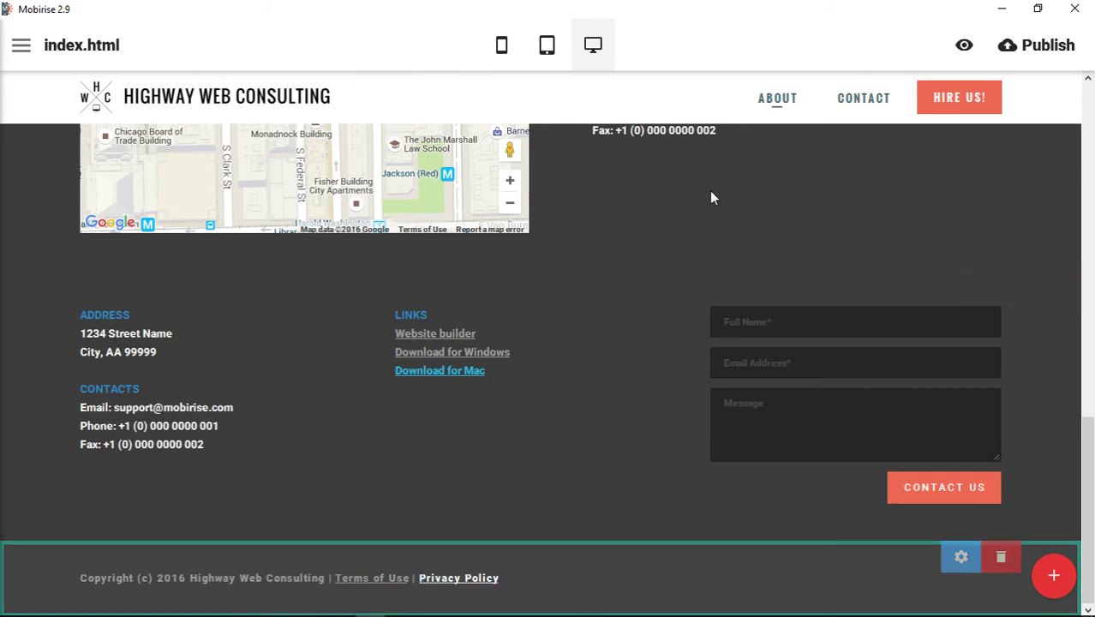
pyautogui.click(487, 580)
pyautogui.click(506, 545)
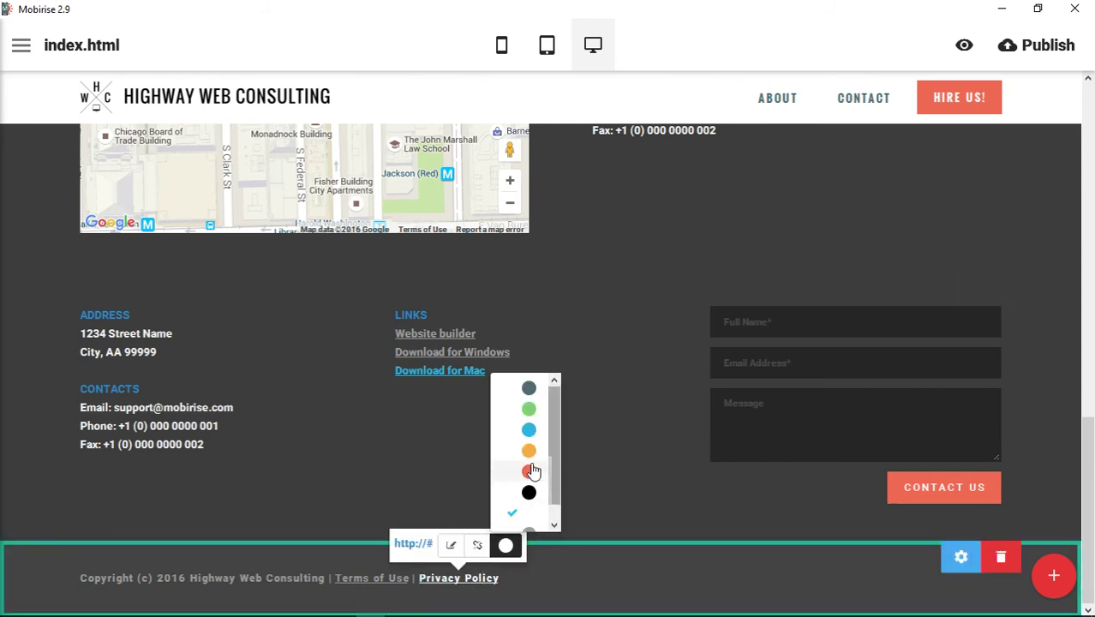
pyautogui.click(531, 429)
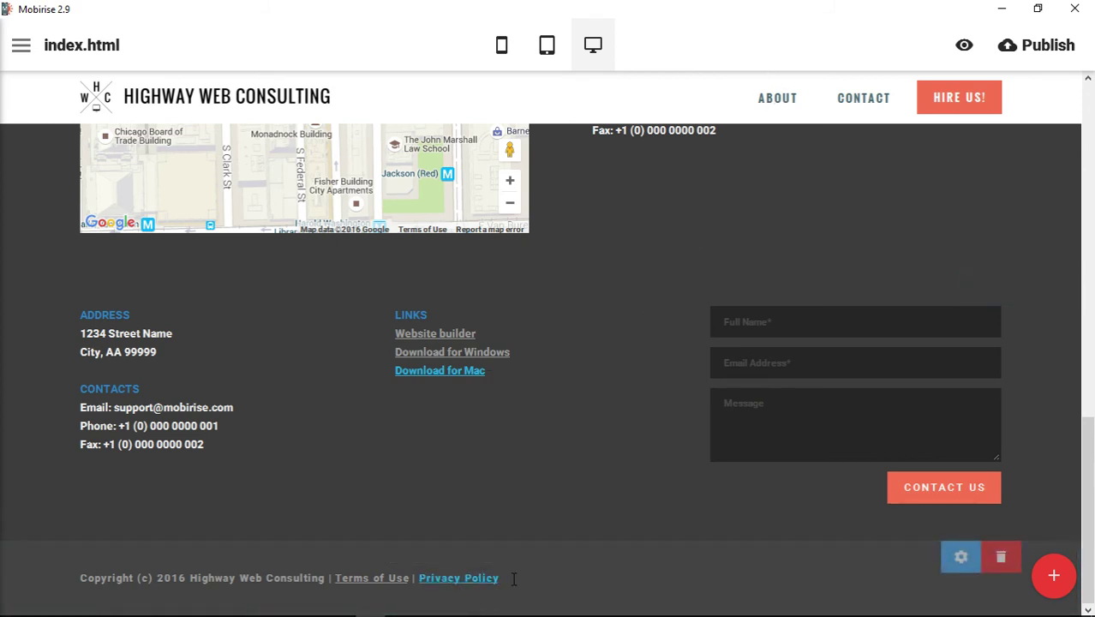
pyautogui.click(403, 588)
pyautogui.click(455, 545)
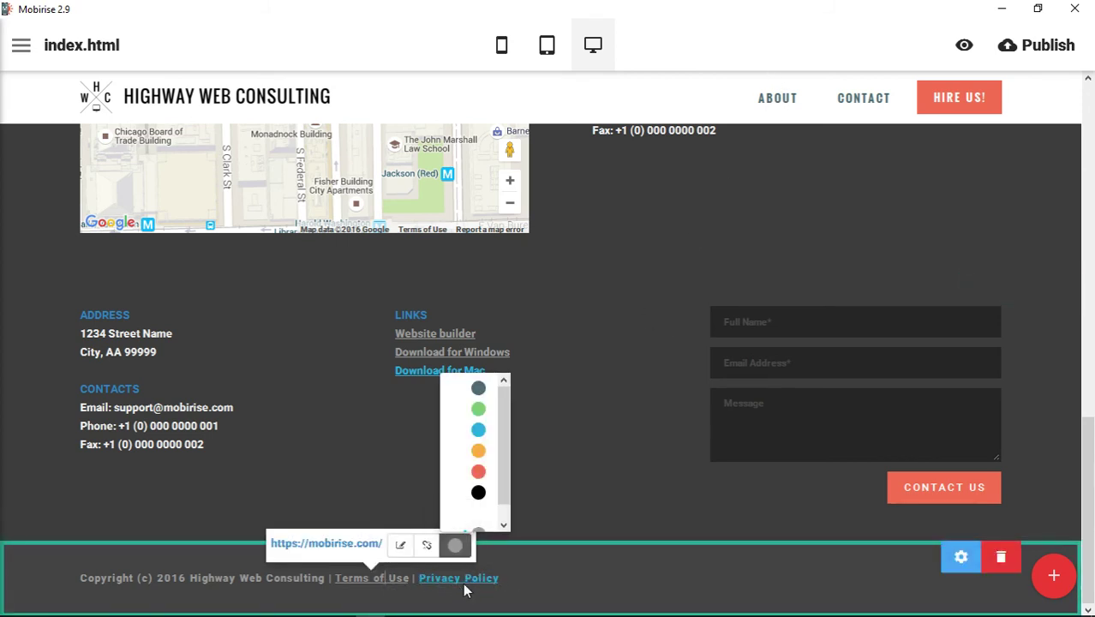
pyautogui.click(480, 432)
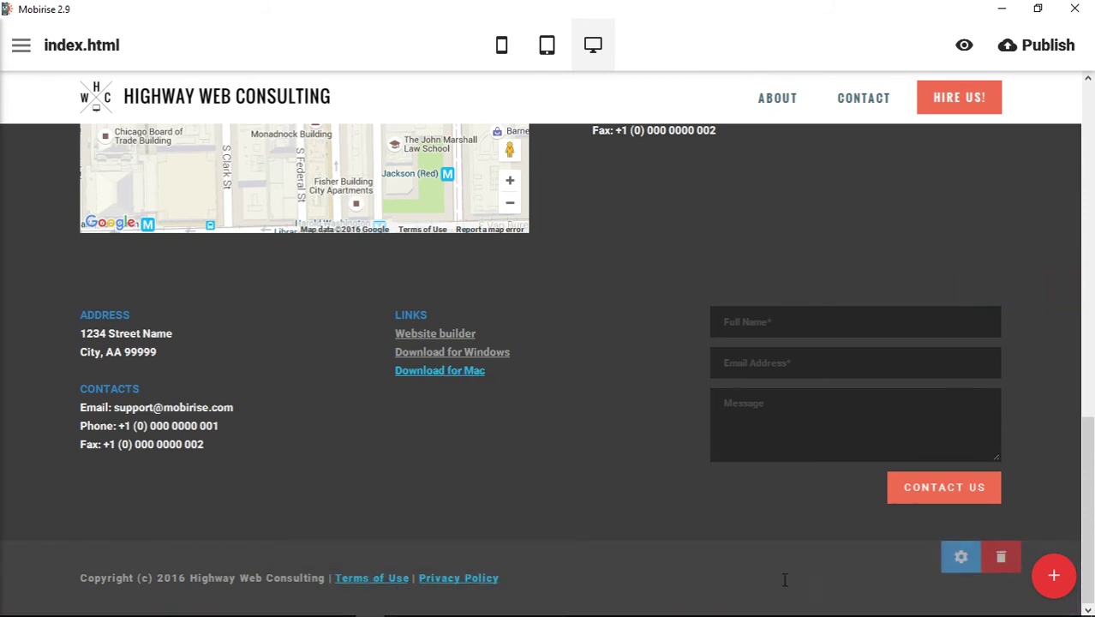
pyautogui.click(961, 557)
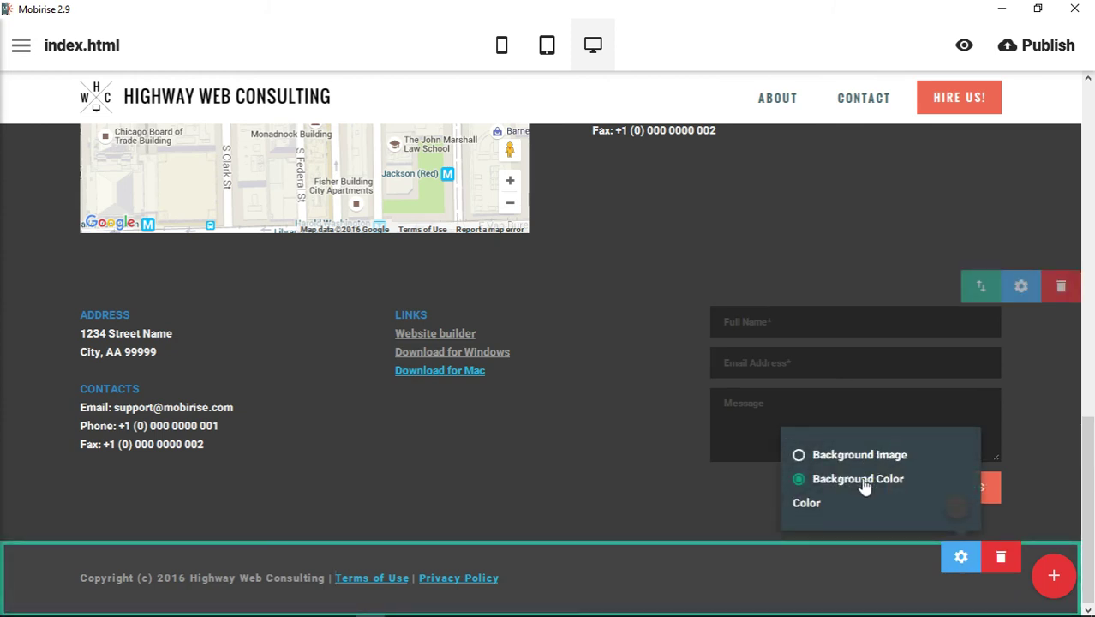
# Set the copyright footer's background colour to light grey.
pyautogui.click(960, 509)
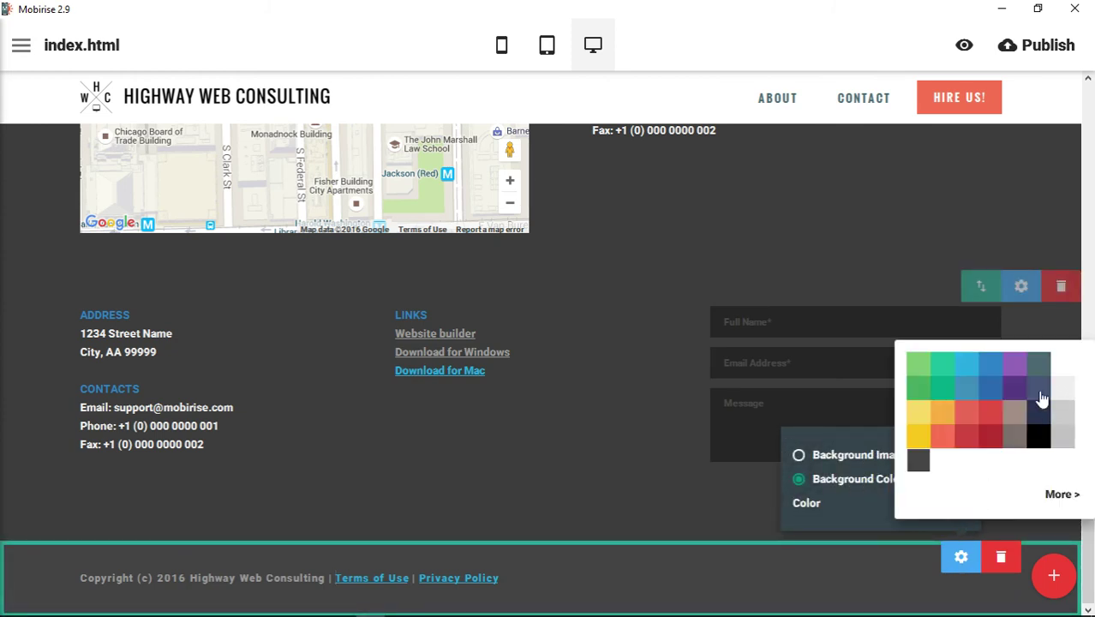
pyautogui.click(1061, 390)
pyautogui.click(608, 393)
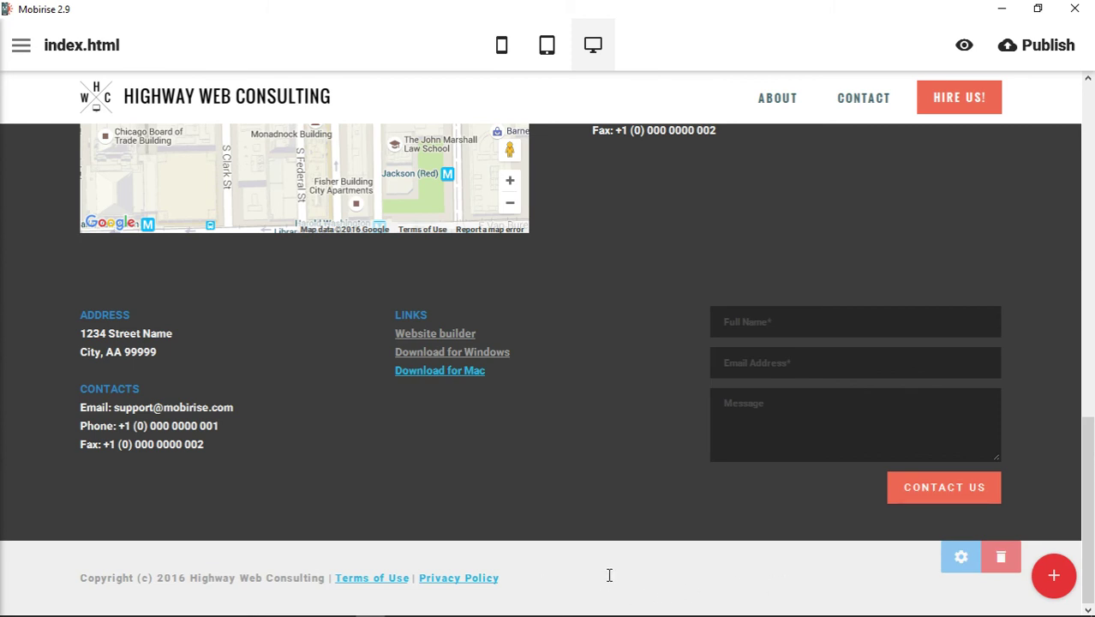
# Delete the contact form, map and address-and-links footer blocks, confirming each removal.
pyautogui.scroll(2, 604, 575)
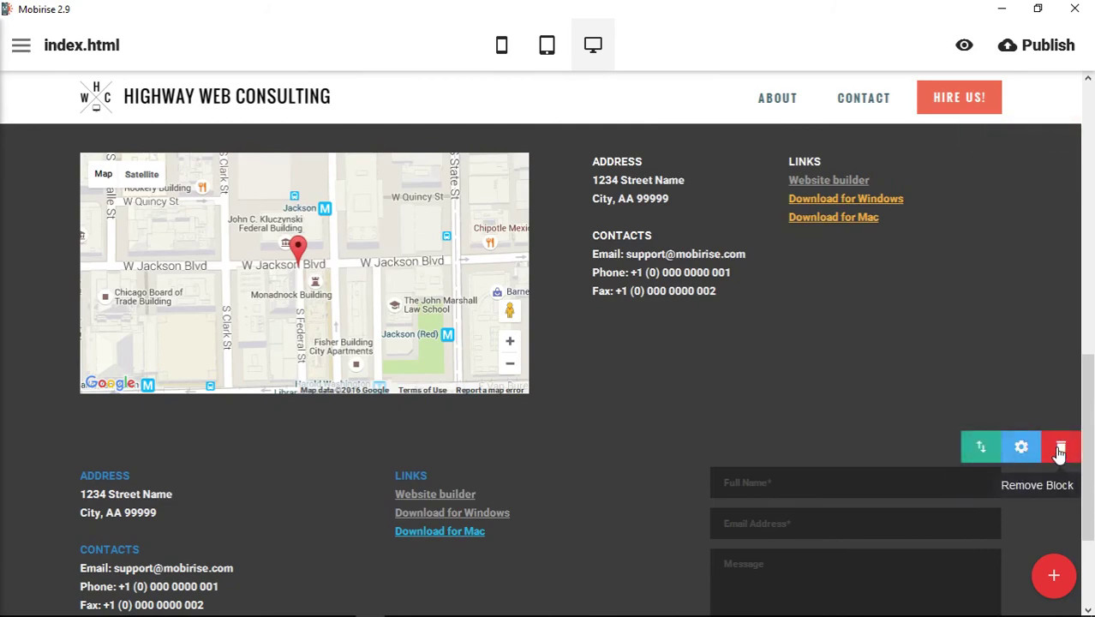
pyautogui.click(1060, 448)
pyautogui.press('Return')
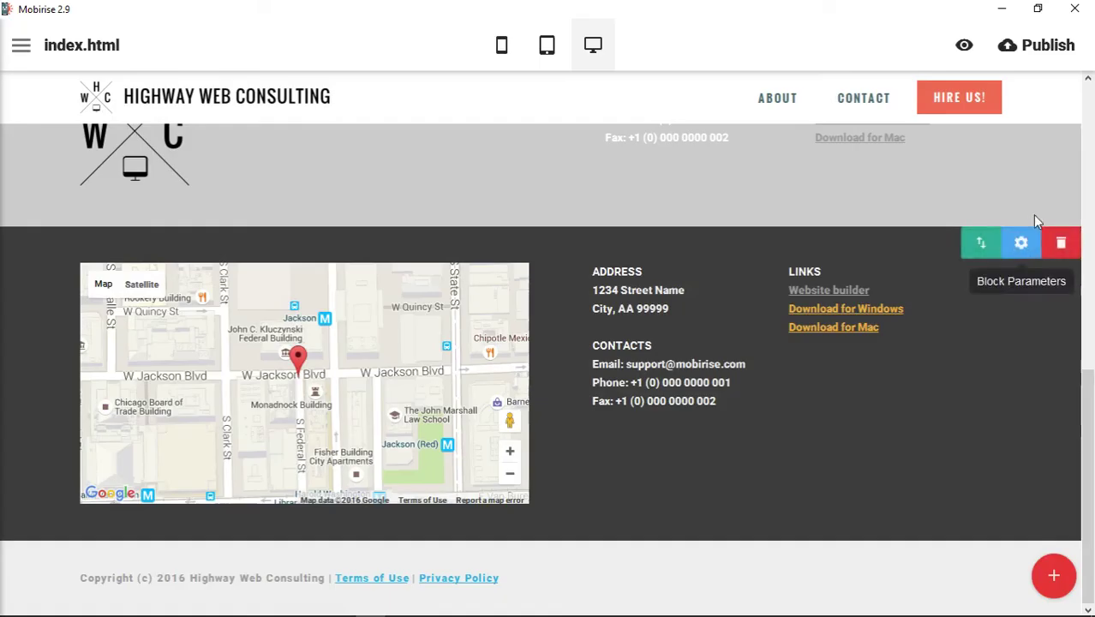
pyautogui.click(1058, 242)
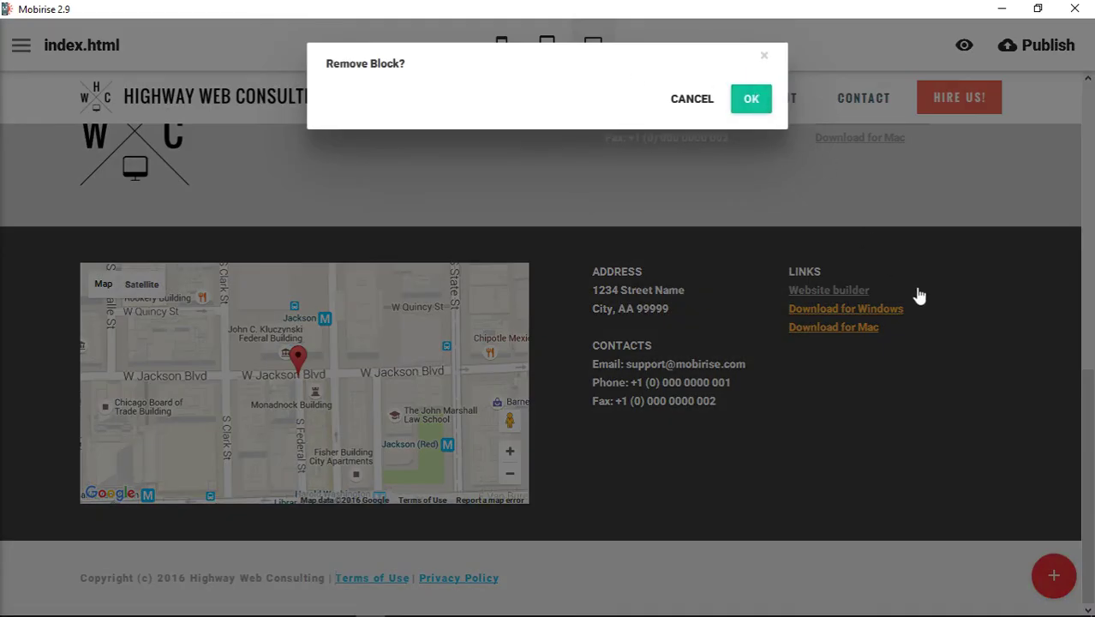
pyautogui.press('Return')
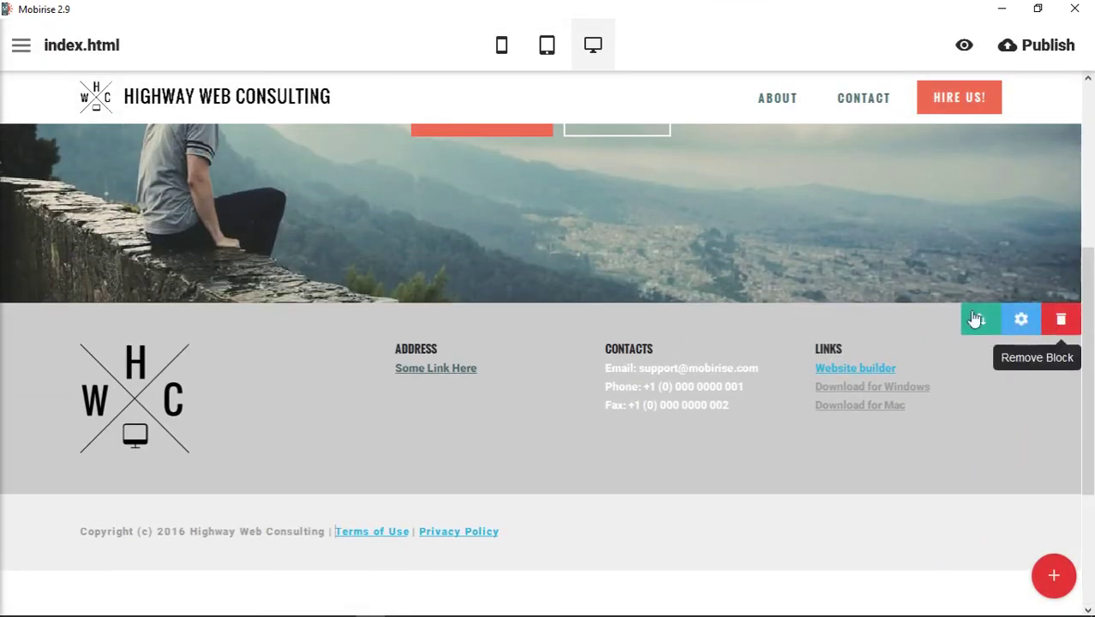
pyautogui.click(1060, 321)
pyautogui.click(751, 101)
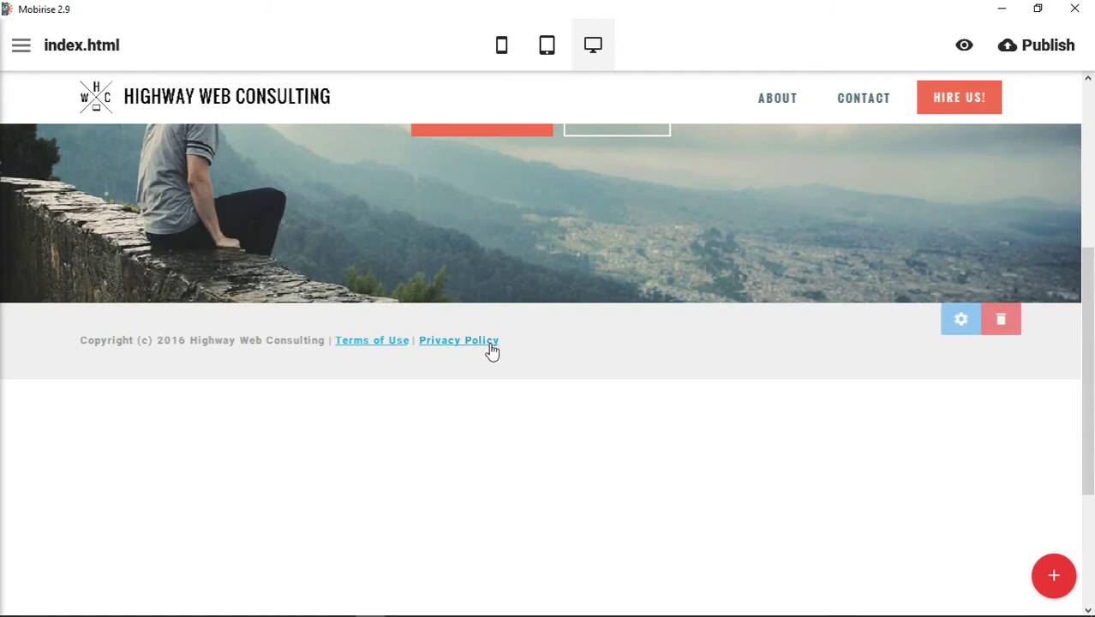
# Append the text '| About | Contact' after Privacy Policy in the copyright footer.
pyautogui.click(496, 342)
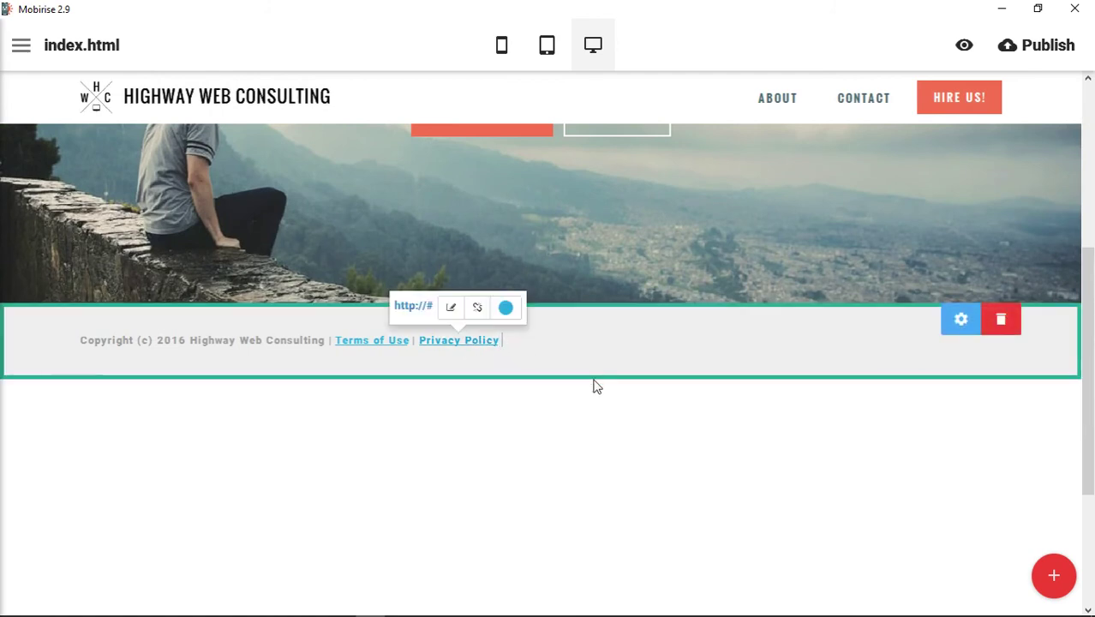
pyautogui.press('End')
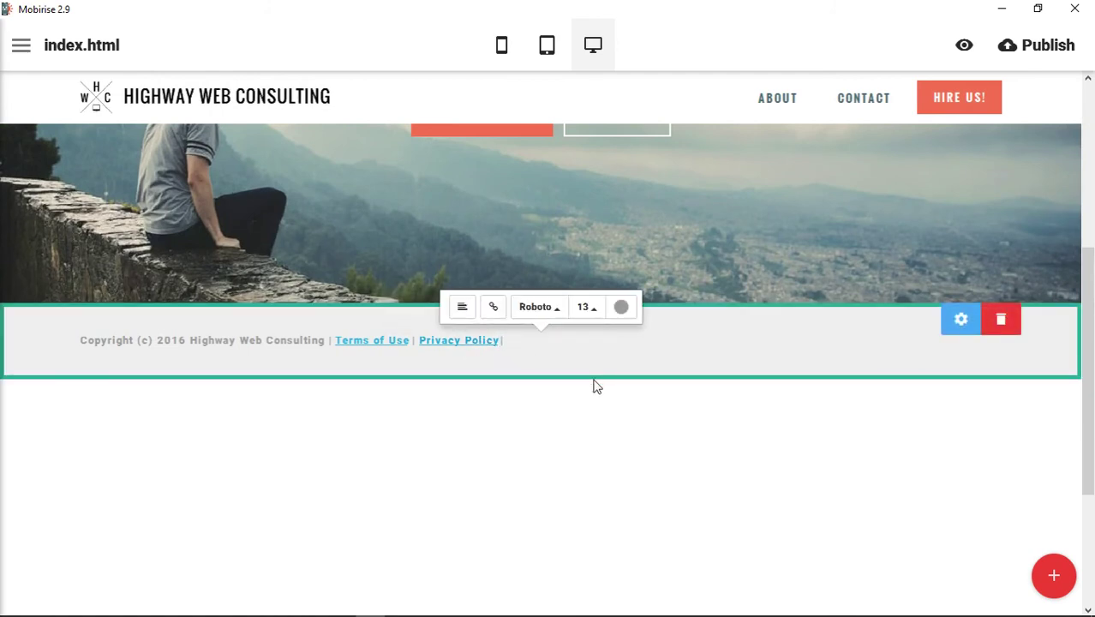
pyautogui.write('| About | Contact')
pyautogui.moveTo(599, 340); pyautogui.dragTo(557, 343)
pyautogui.click(591, 340)
pyautogui.doubleClick(581, 339)
pyautogui.click(595, 311)
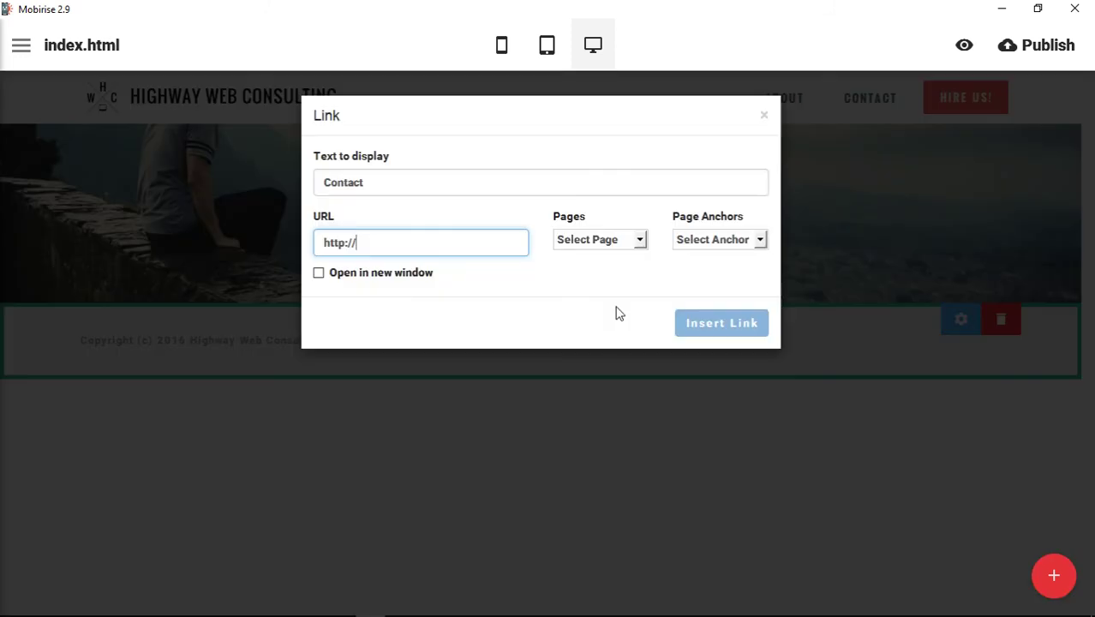
pyautogui.write('#')
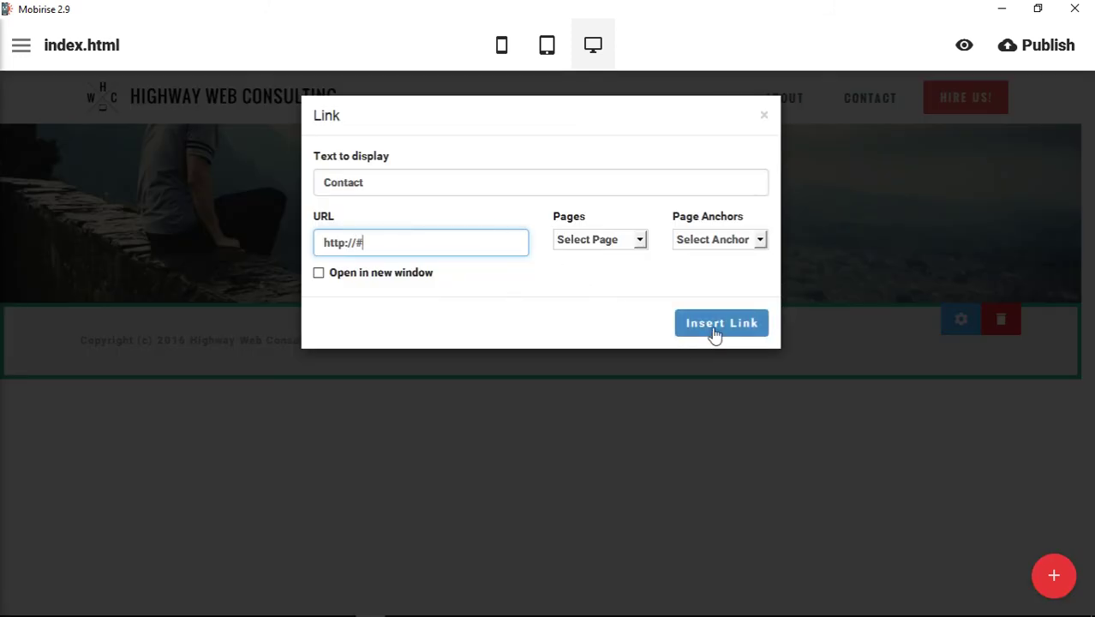
pyautogui.click(714, 324)
pyautogui.doubleClick(532, 342)
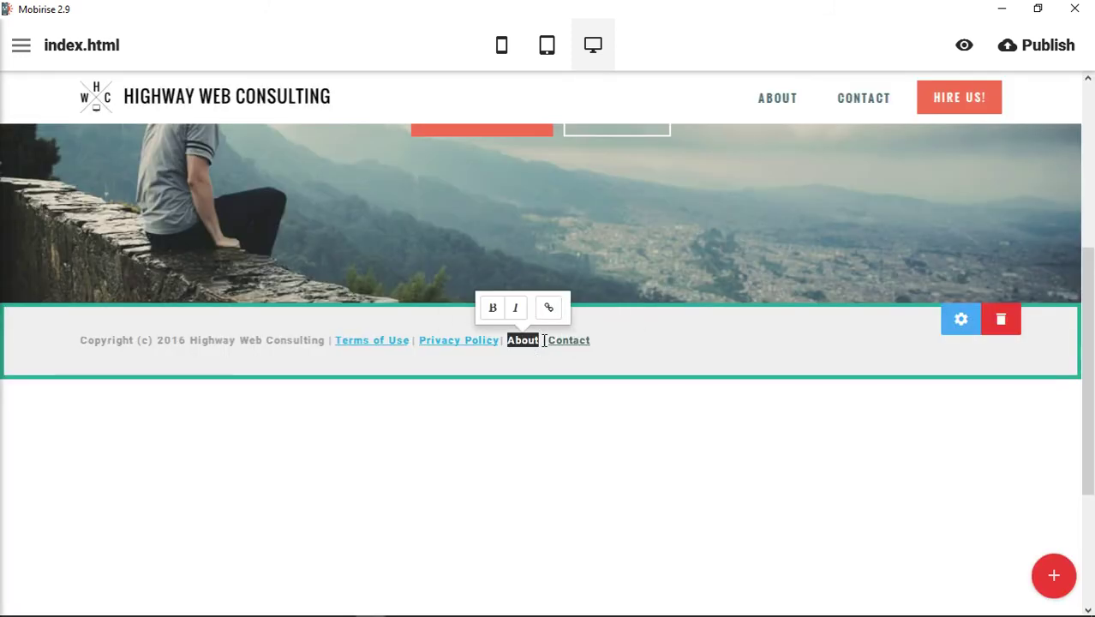
pyautogui.click(548, 307)
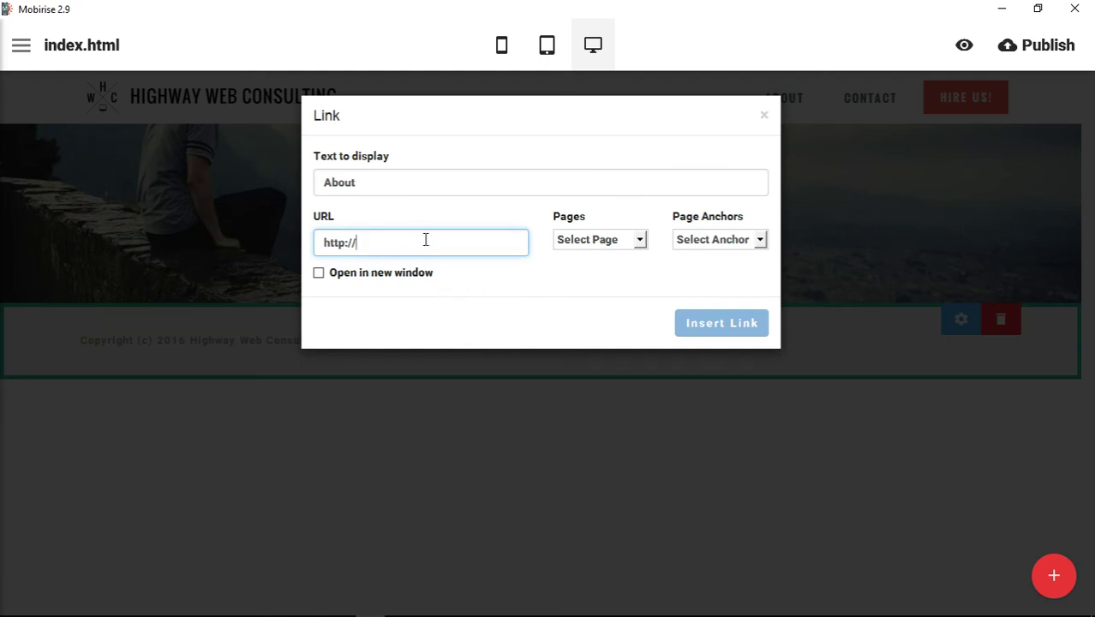
pyautogui.write('#')
pyautogui.click(714, 329)
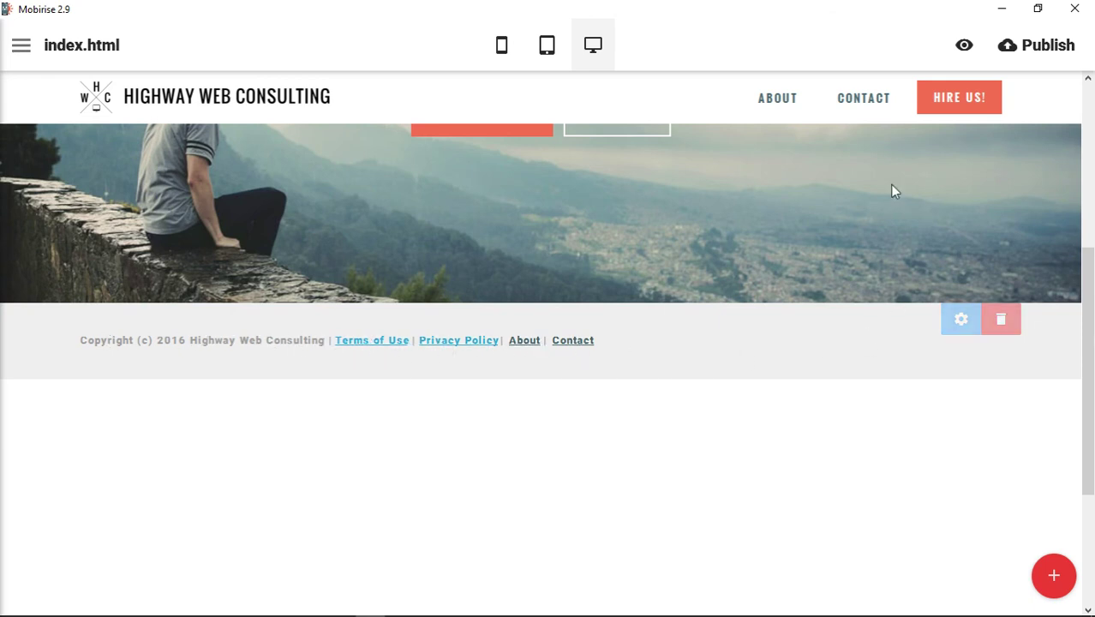
pyautogui.scroll(6, 966, 435)
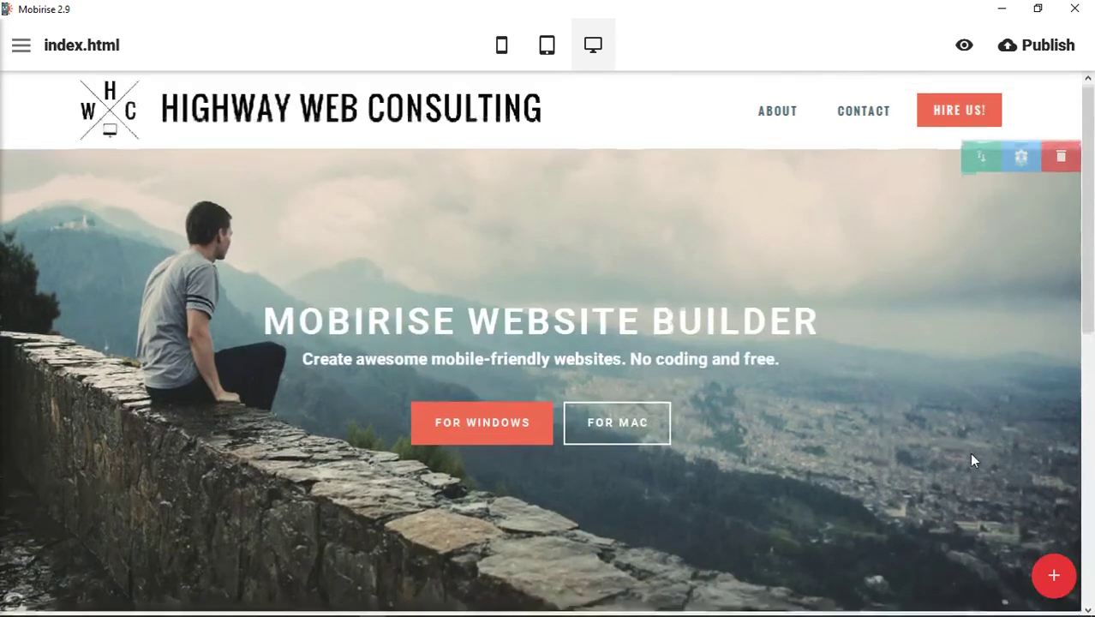
pyautogui.scroll(-3, 969, 452)
pyautogui.scroll(3, 968, 458)
pyautogui.scroll(-2, 967, 452)
pyautogui.scroll(2, 910, 452)
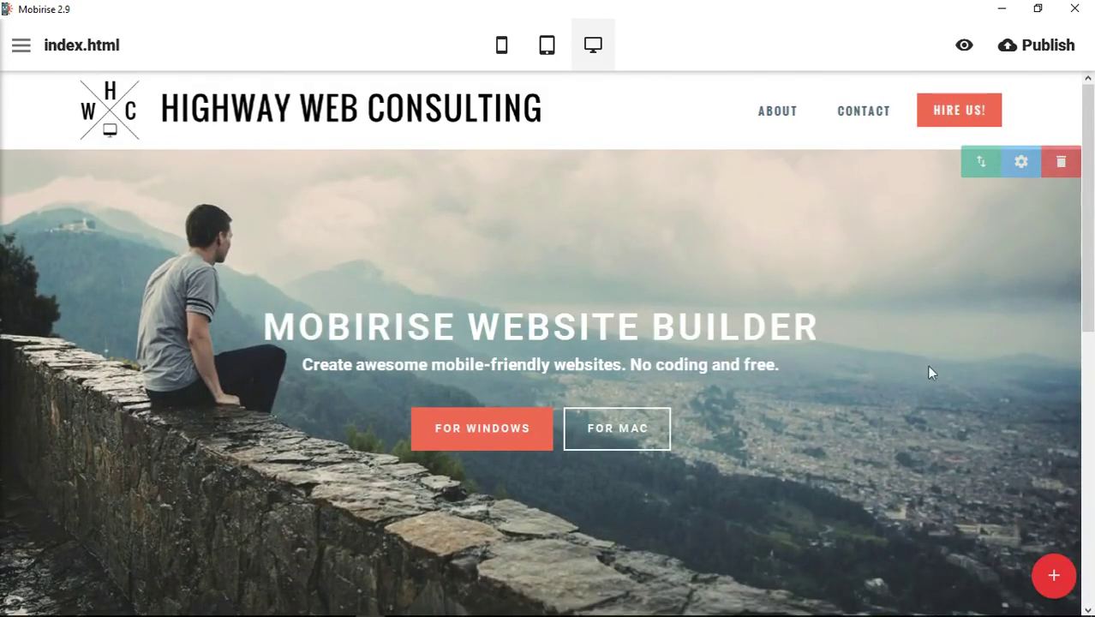
pyautogui.click(1052, 579)
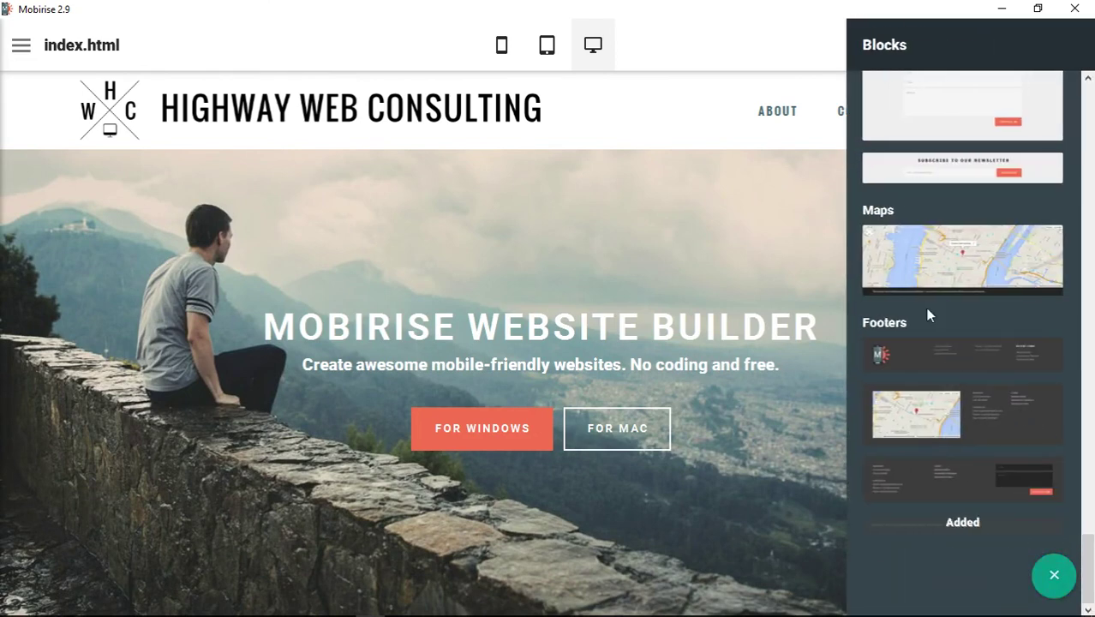
pyautogui.moveTo(1089, 542); pyautogui.dragTo(1090, 578)
pyautogui.click(769, 48)
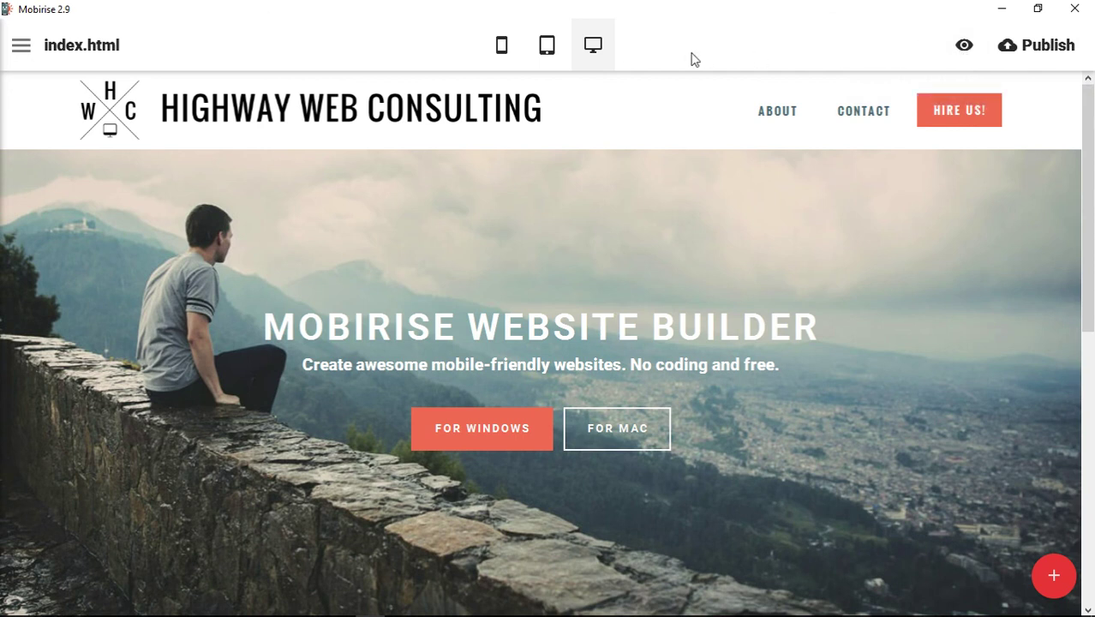
pyautogui.click(21, 47)
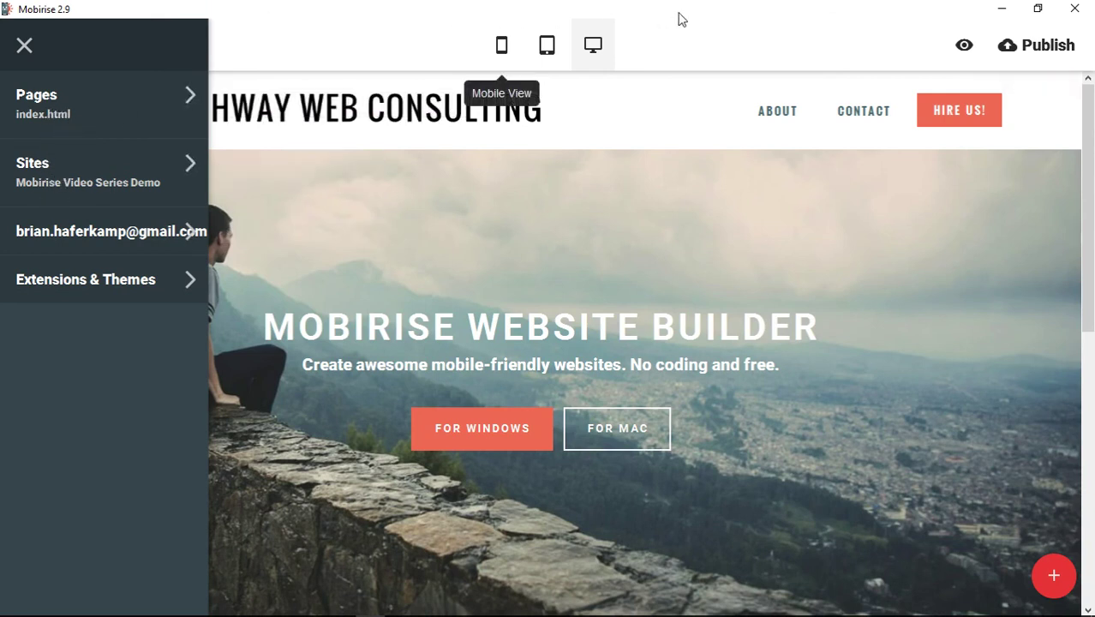
pyautogui.click(723, 36)
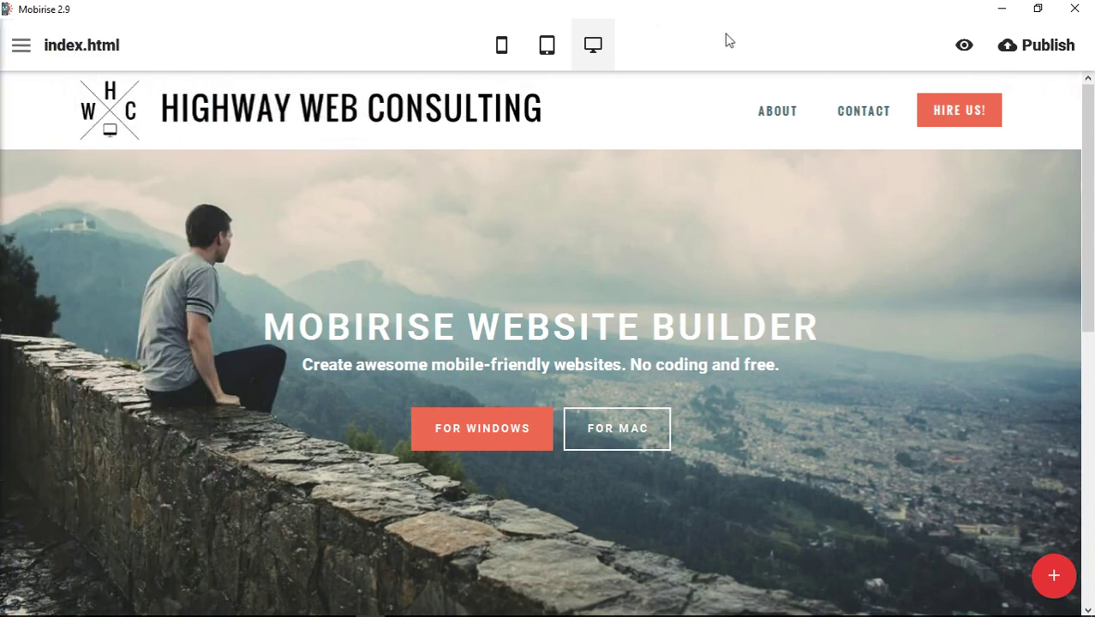